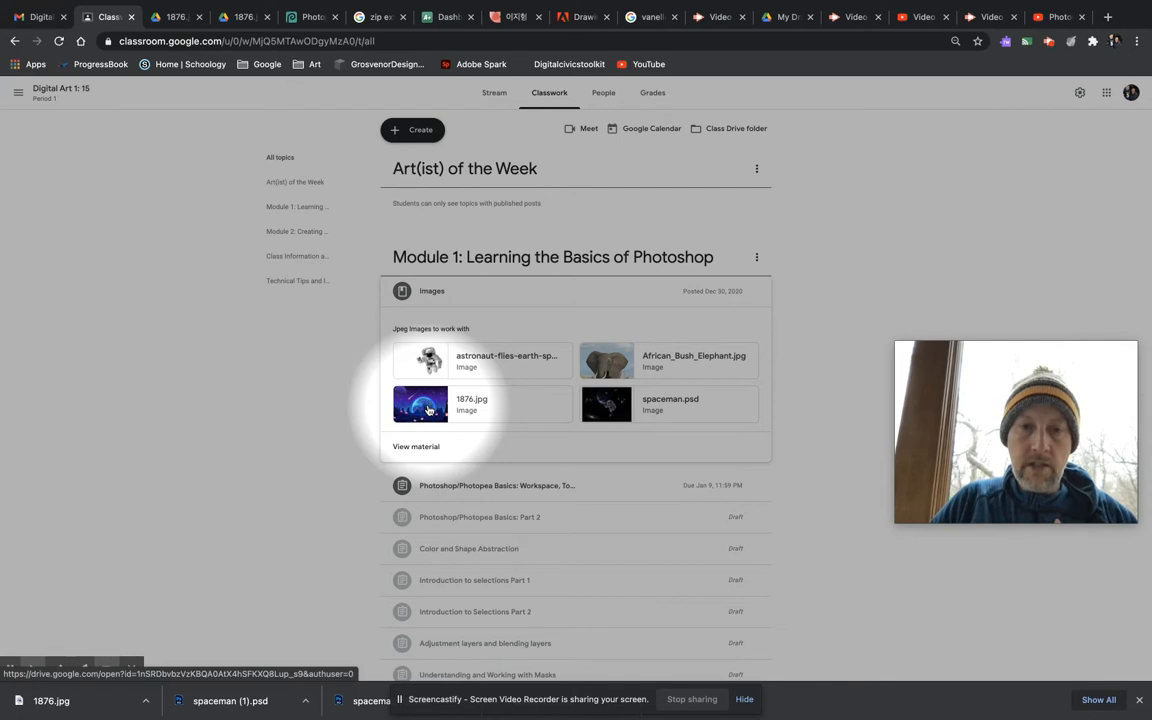
Step: Open the 1876.jpg image from the Images class material in a new browser tab and view it
right_click(428, 410)
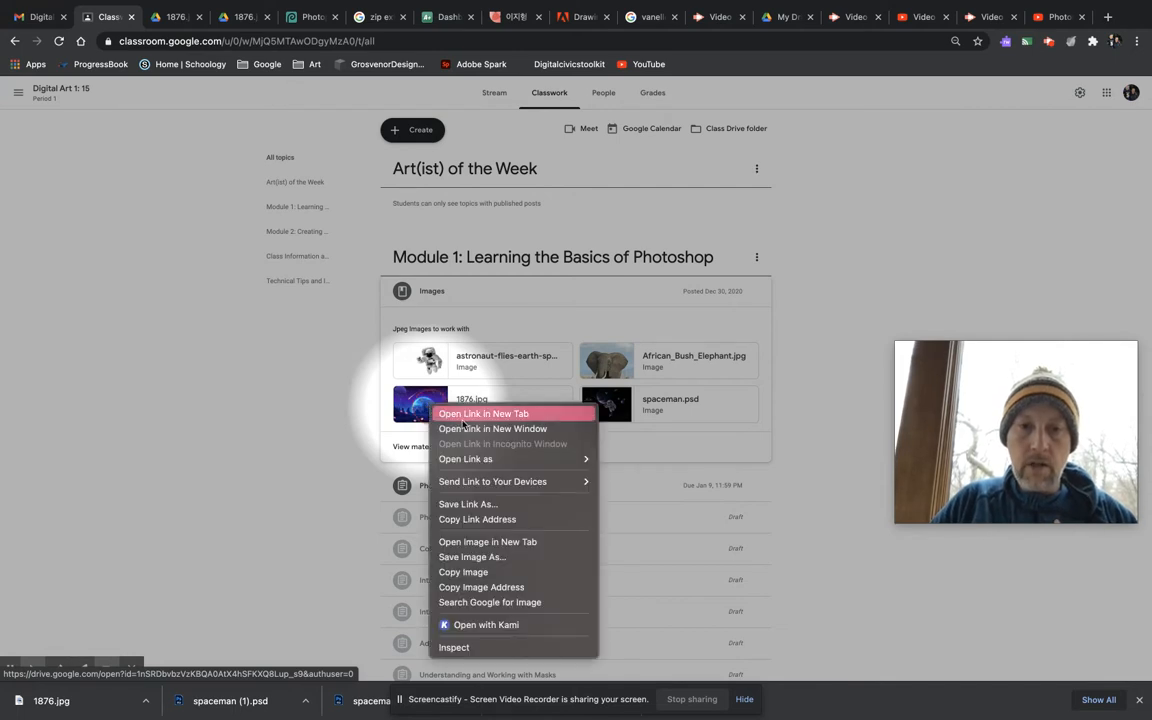
left_click(445, 416)
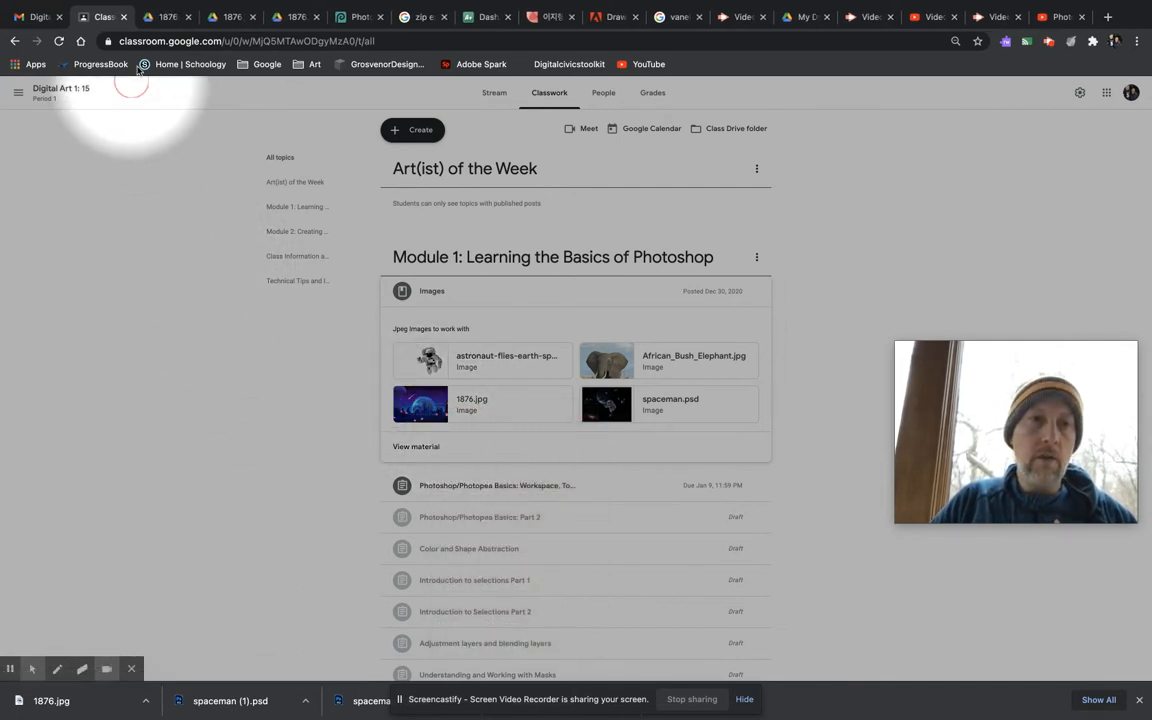
left_click(167, 18)
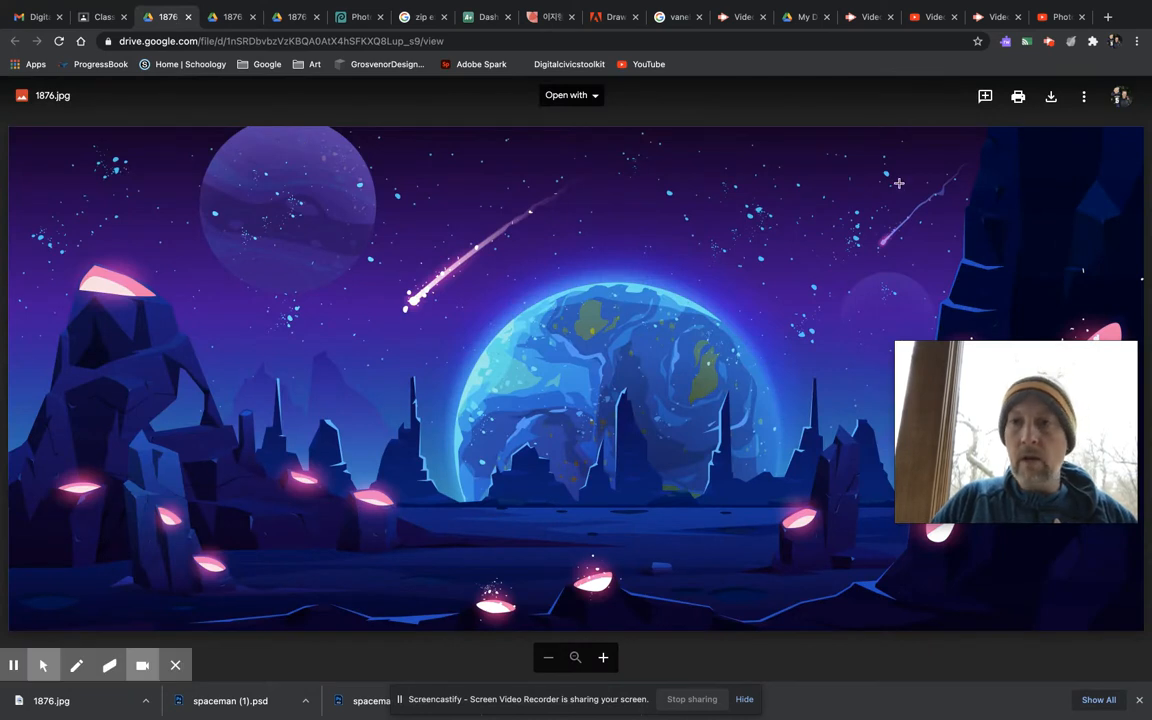
Step: Close the two duplicate 1876.jpg browser tabs and switch to Photopea
left_click(253, 17)
left_click(253, 17)
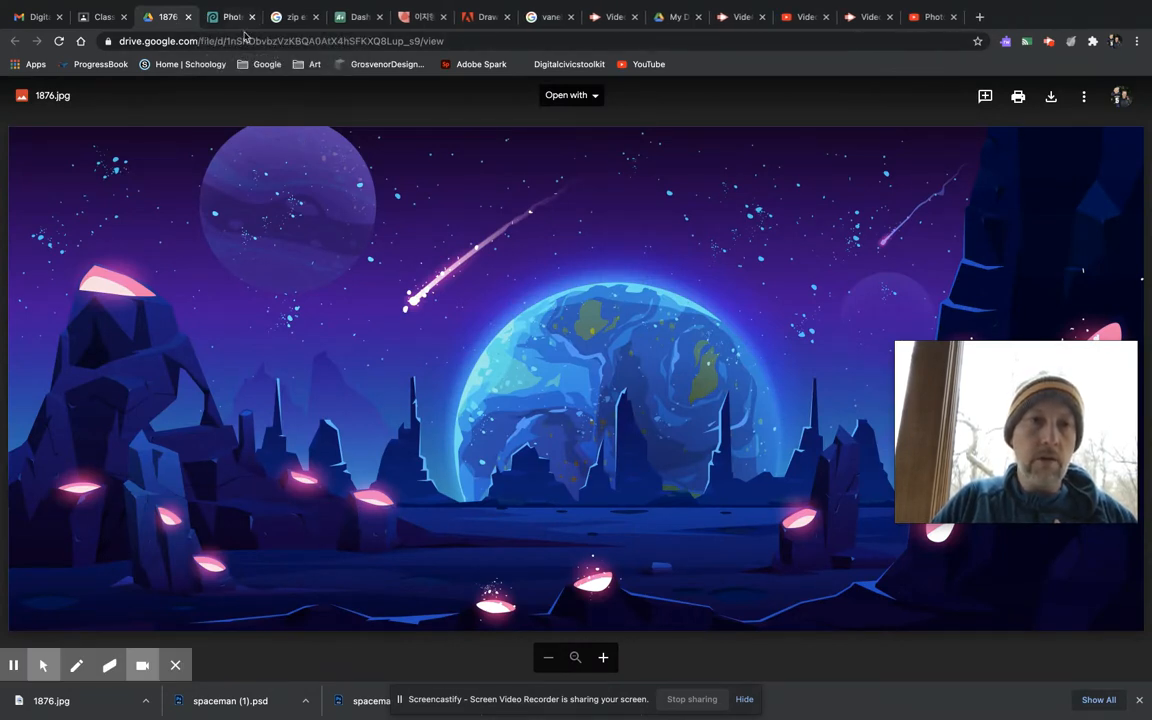
left_click(240, 20)
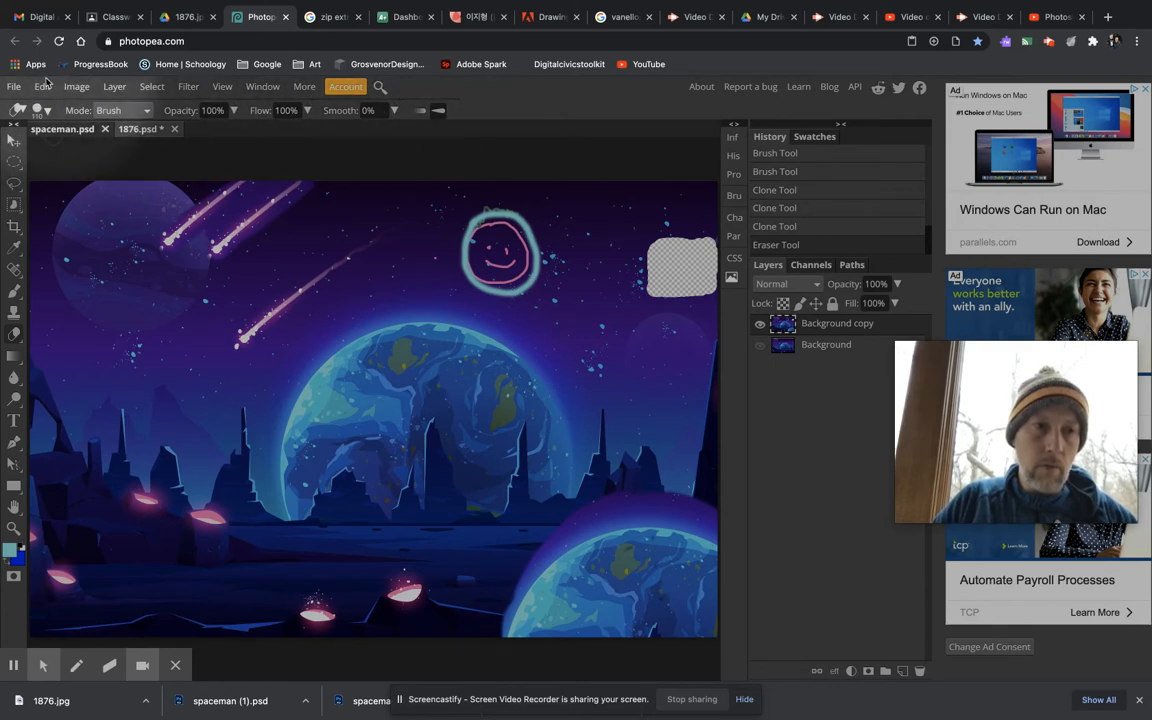
left_click(12, 87)
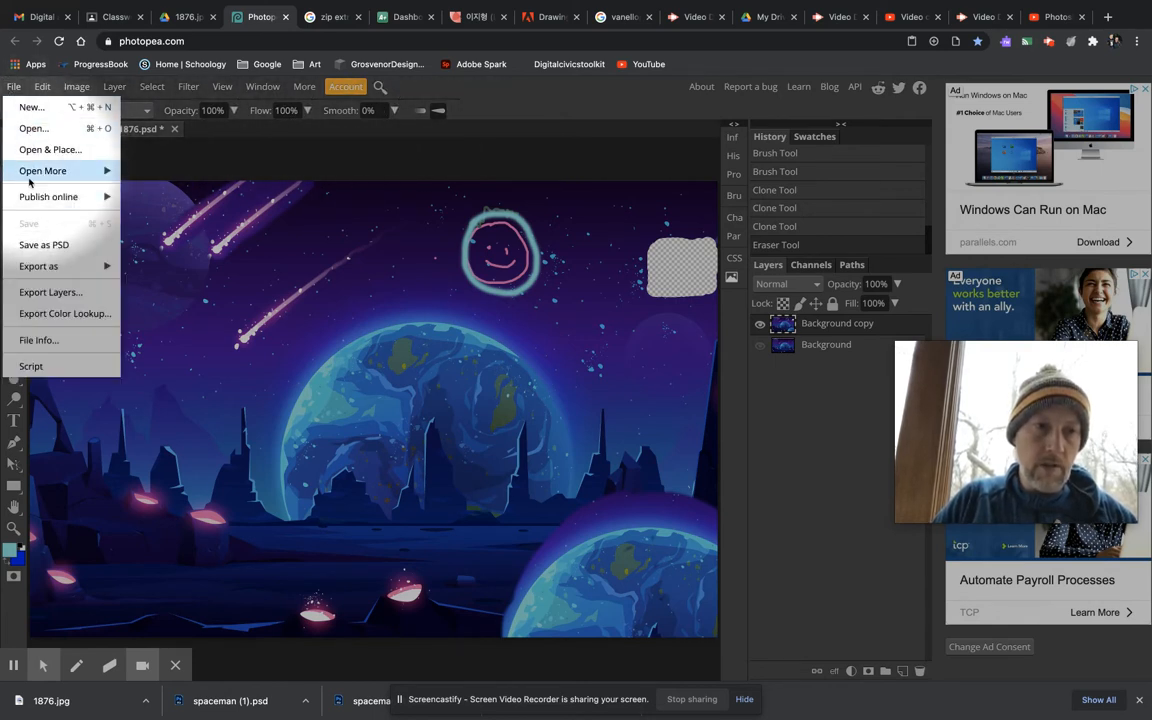
left_click(15, 88)
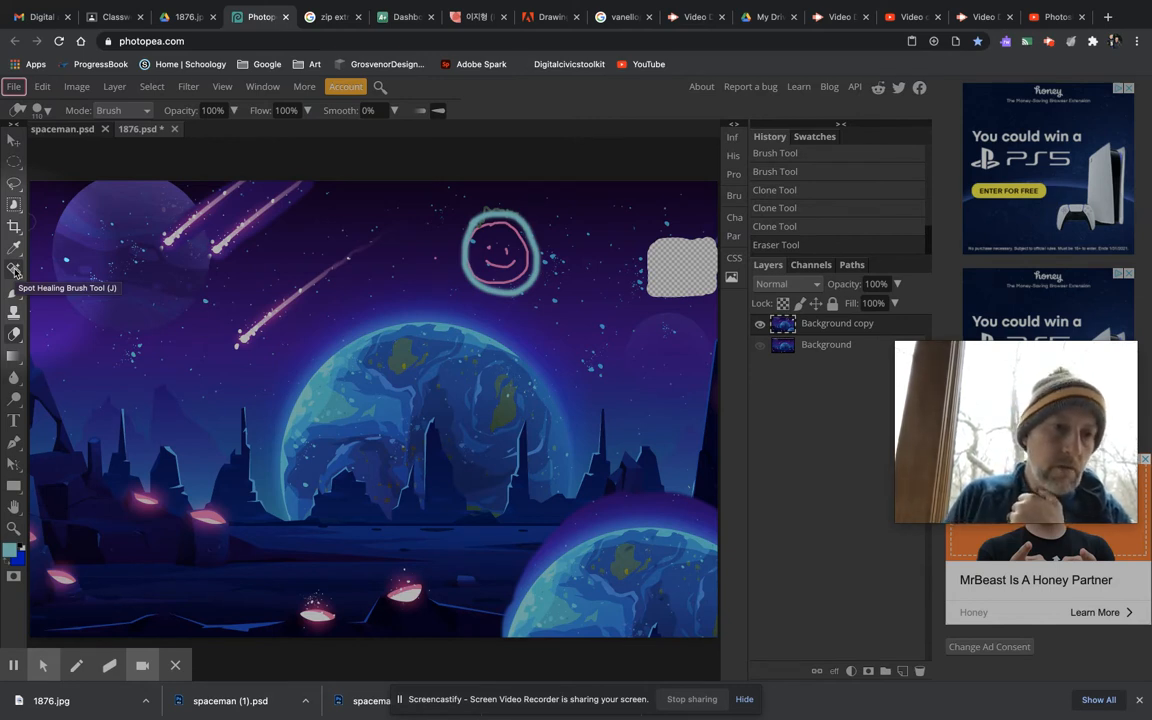
left_click(47, 111)
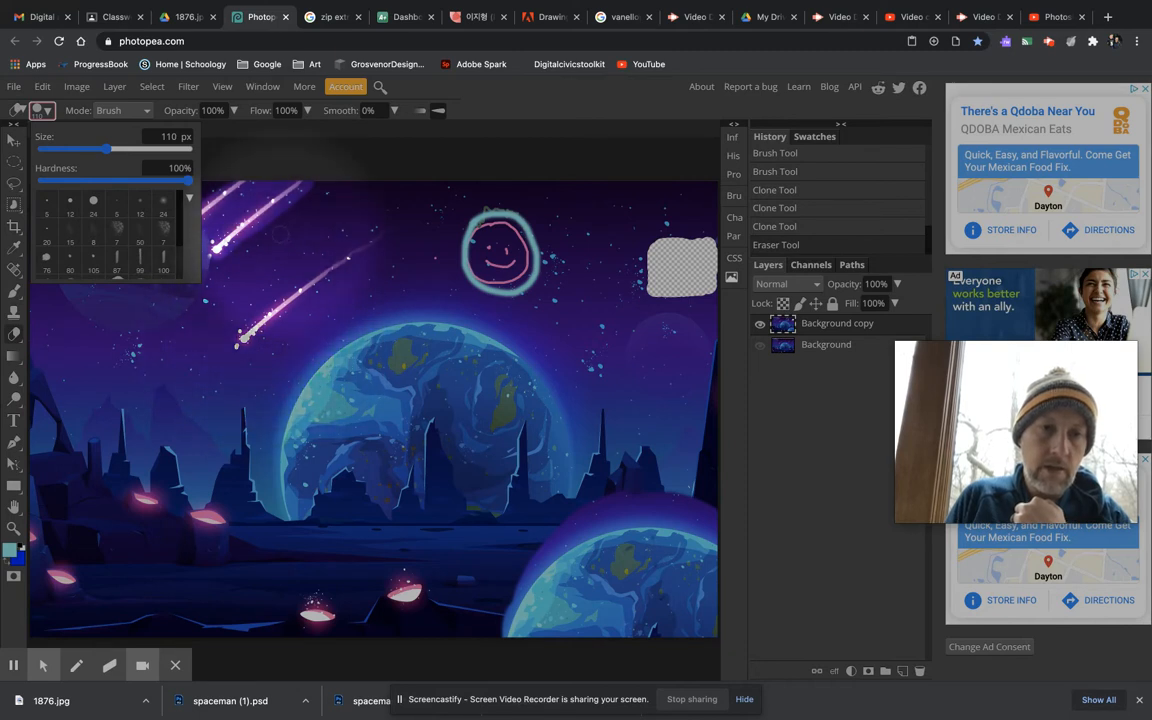
left_click(277, 132)
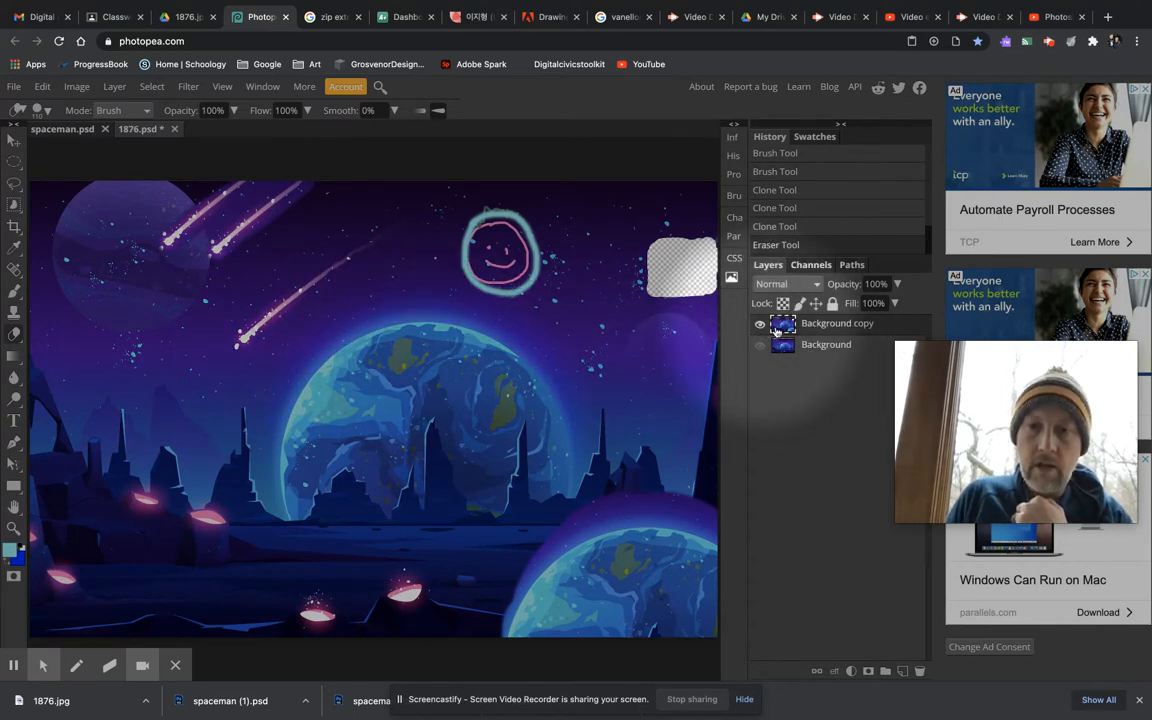
Step: Rename the Background copy layer as Part 1
double_click(826, 325)
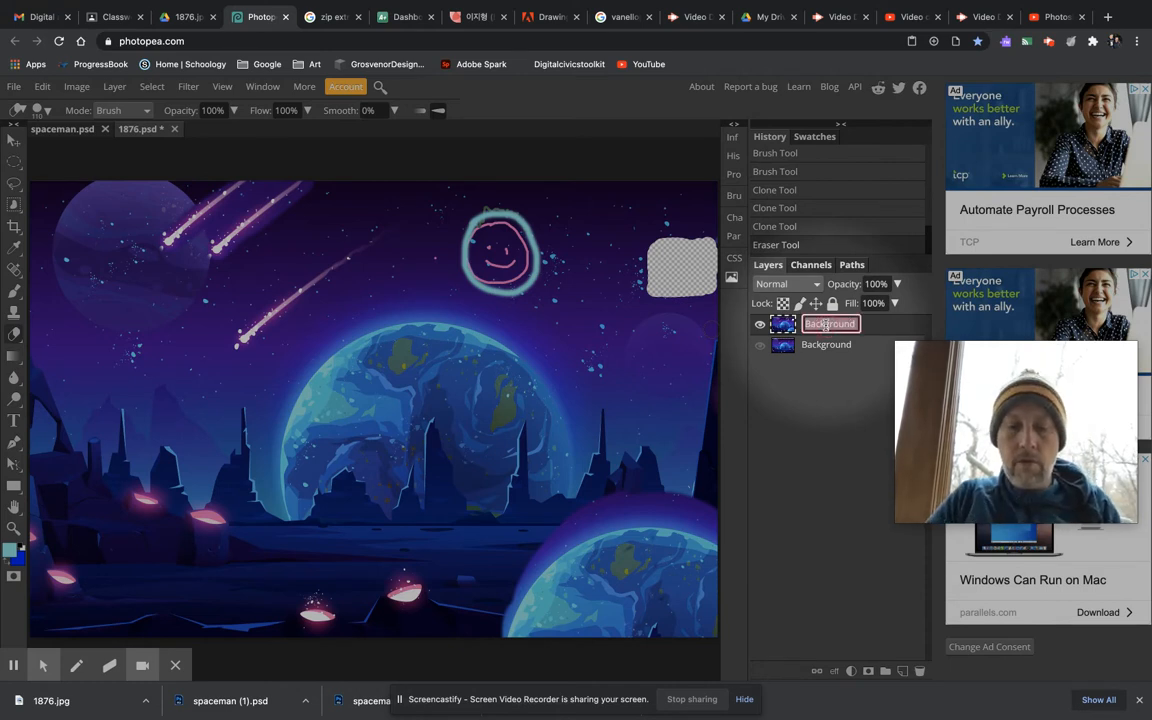
type("Part")
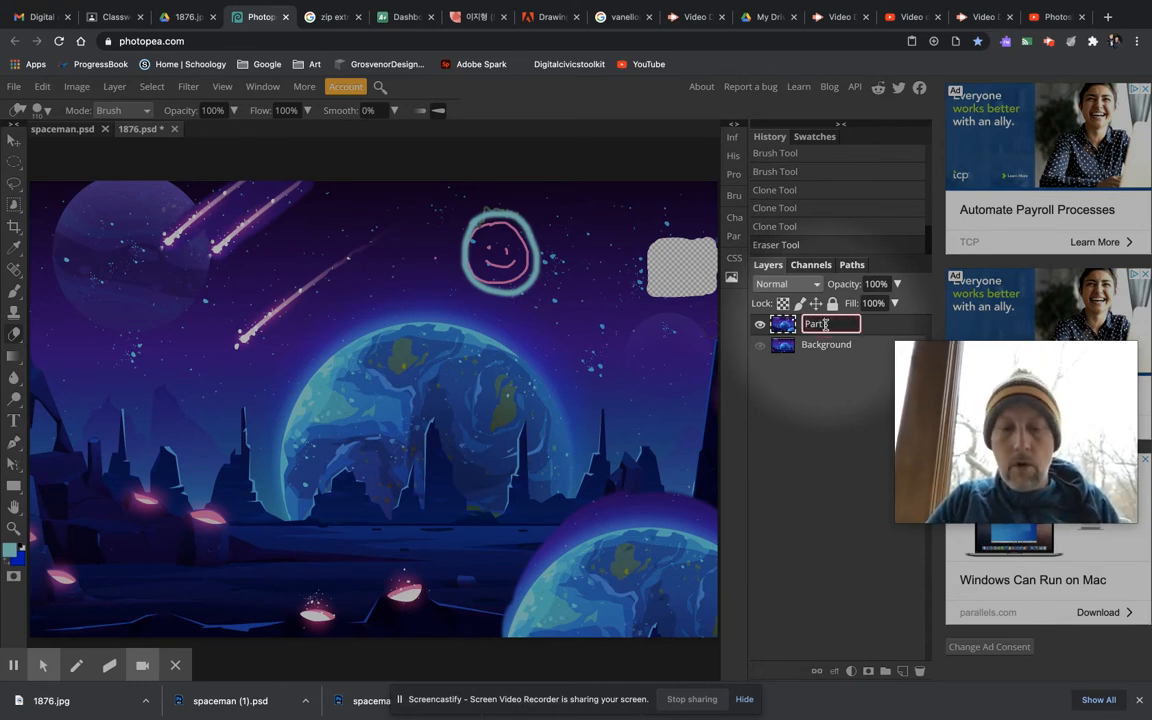
type(" 1")
key("Return")
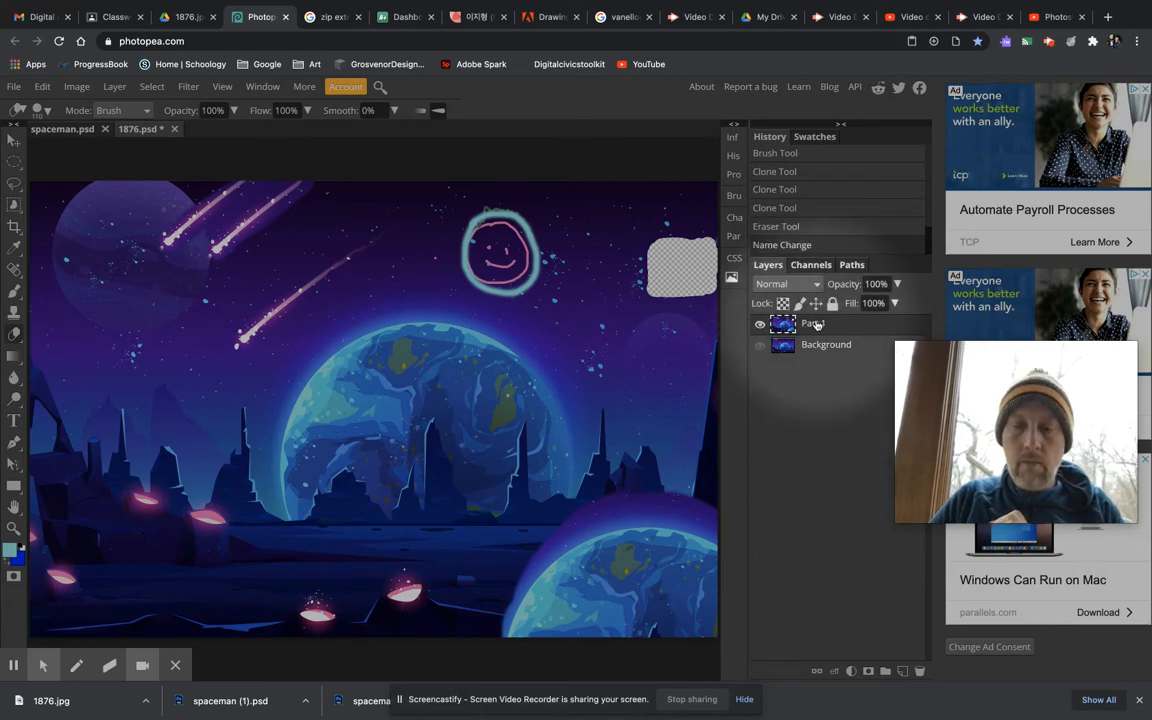
Step: Hide Part 1, show the Background layer, and stretch it upward to cover the empty strip along the canvas's top edge
left_click(760, 323)
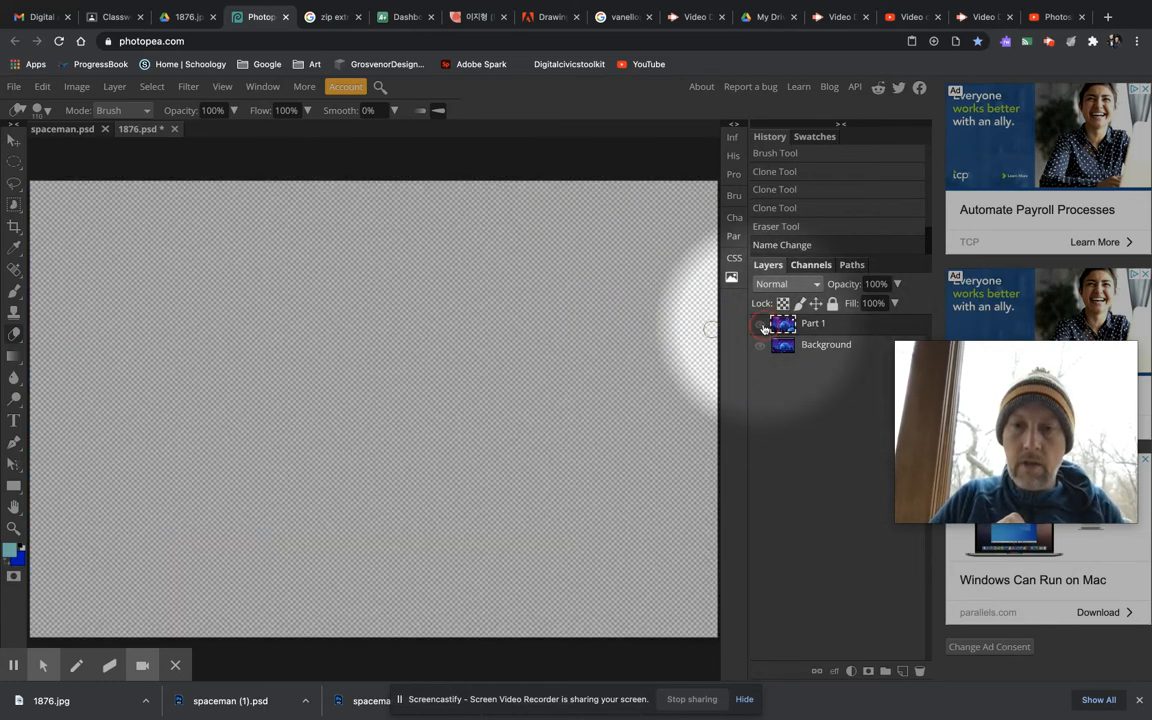
left_click(760, 345)
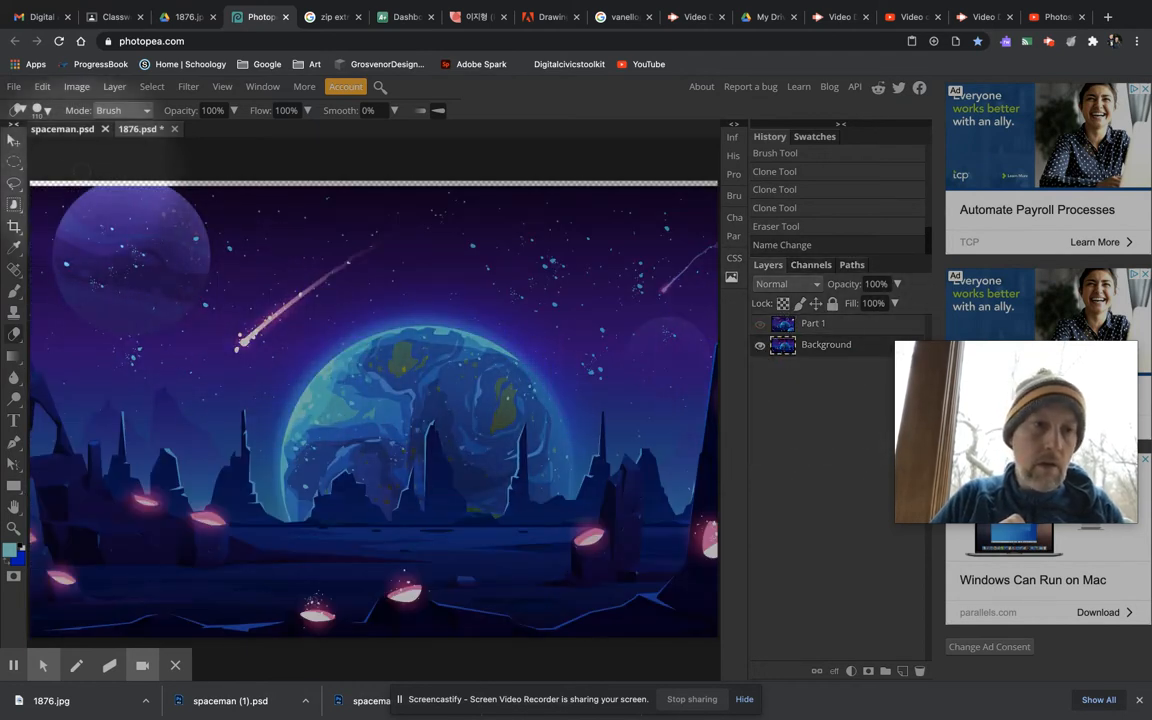
left_click(12, 141)
mouse_move(398, 316)
left_mouse_down()
mouse_move(398, 304)
mouse_move(399, 321)
left_mouse_up()
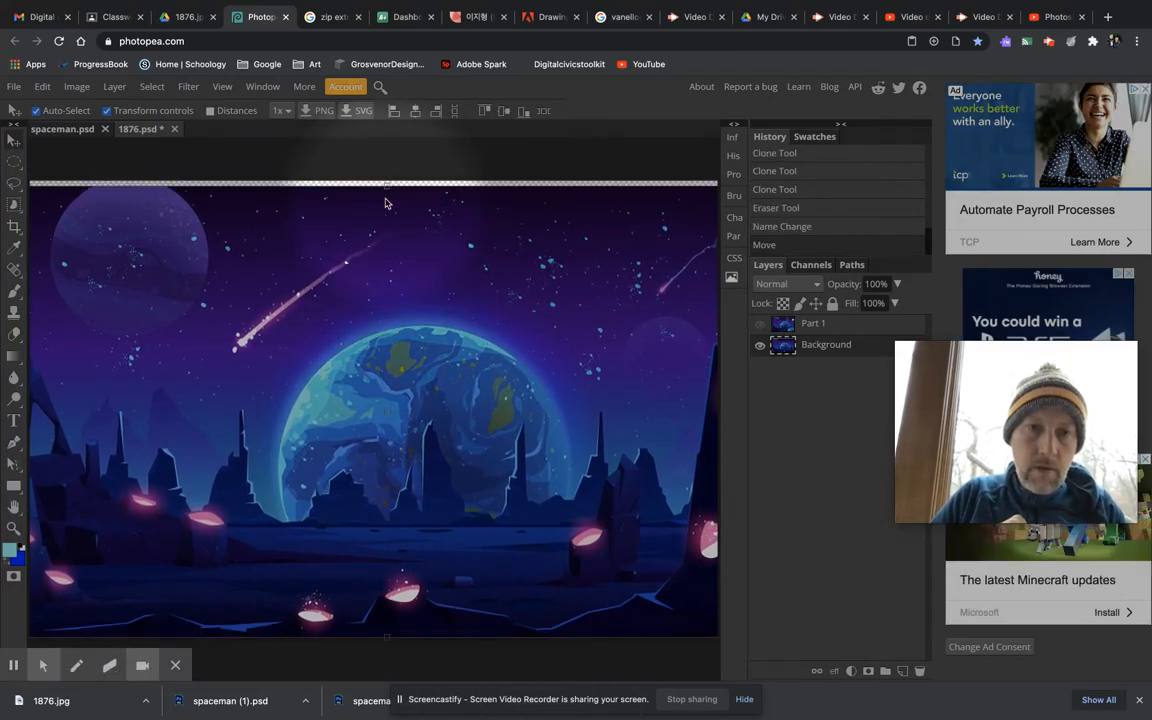
left_click_drag(387, 188, 388, 184)
left_click(547, 111)
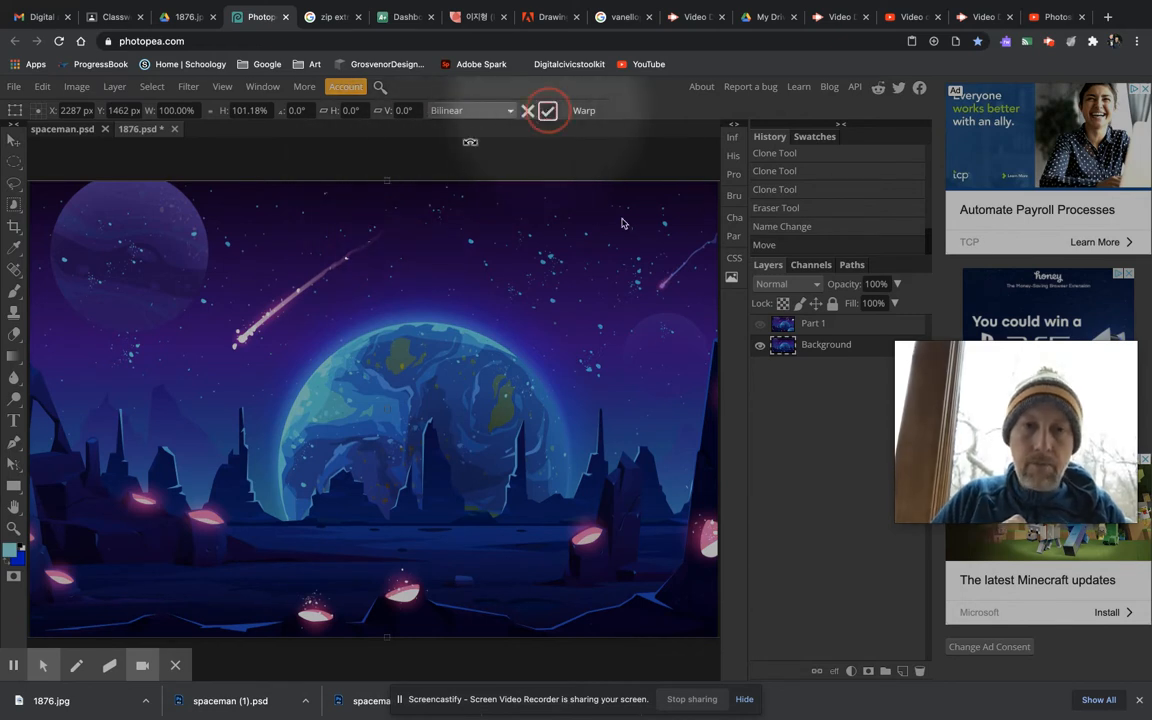
Step: Duplicate the Background layer and rename the copy as Part 2
right_click(833, 350)
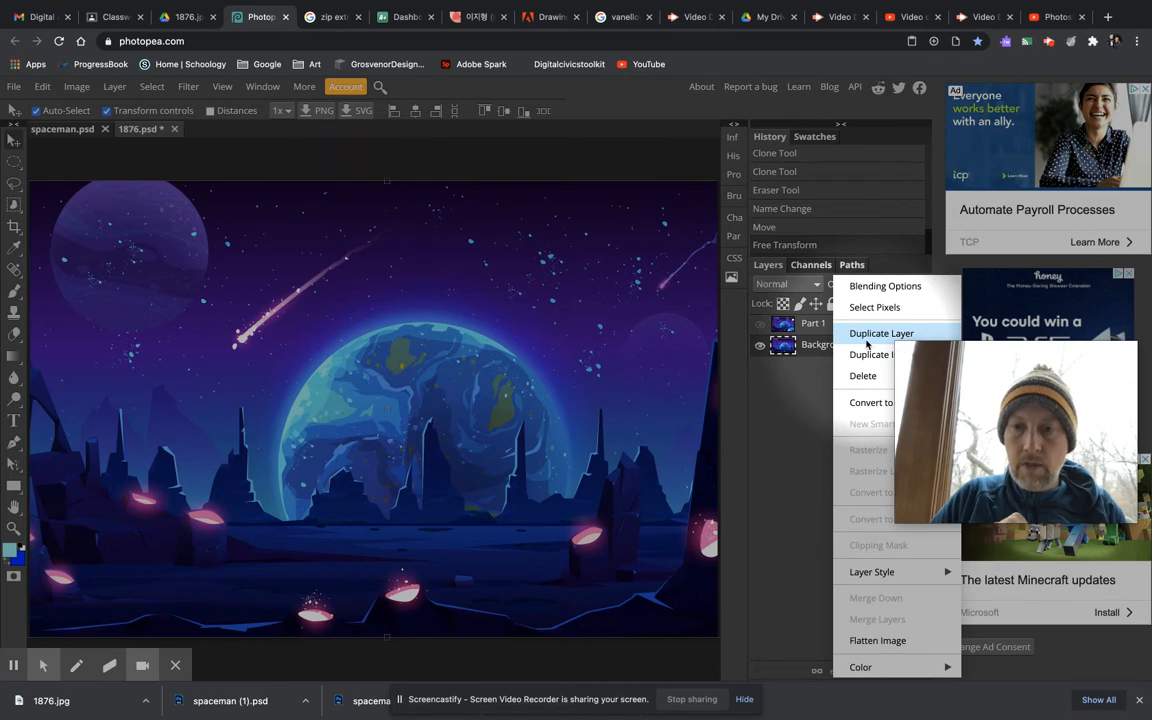
left_click(866, 336)
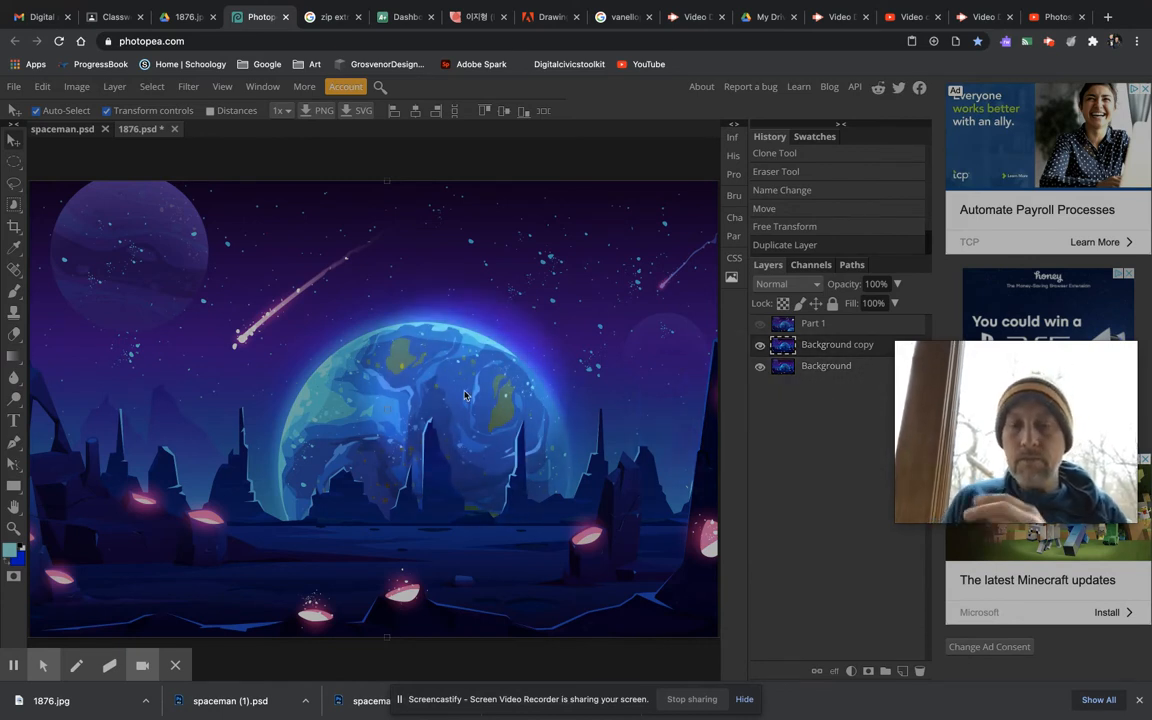
double_click(822, 345)
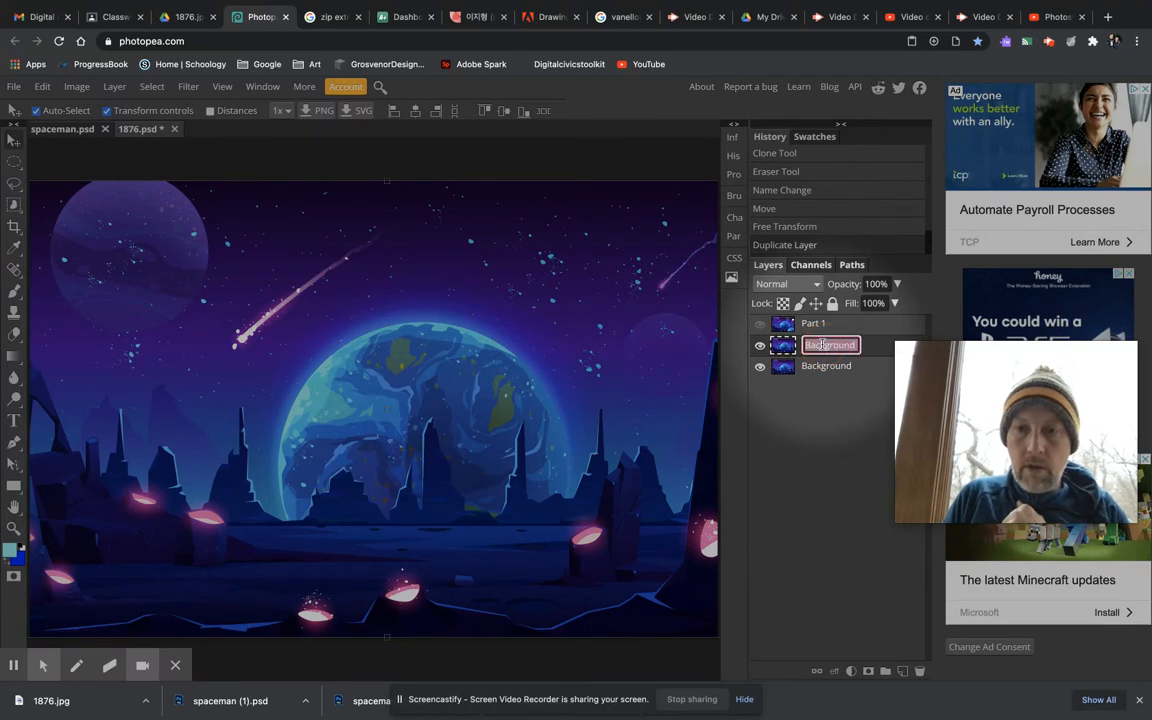
type("Part")
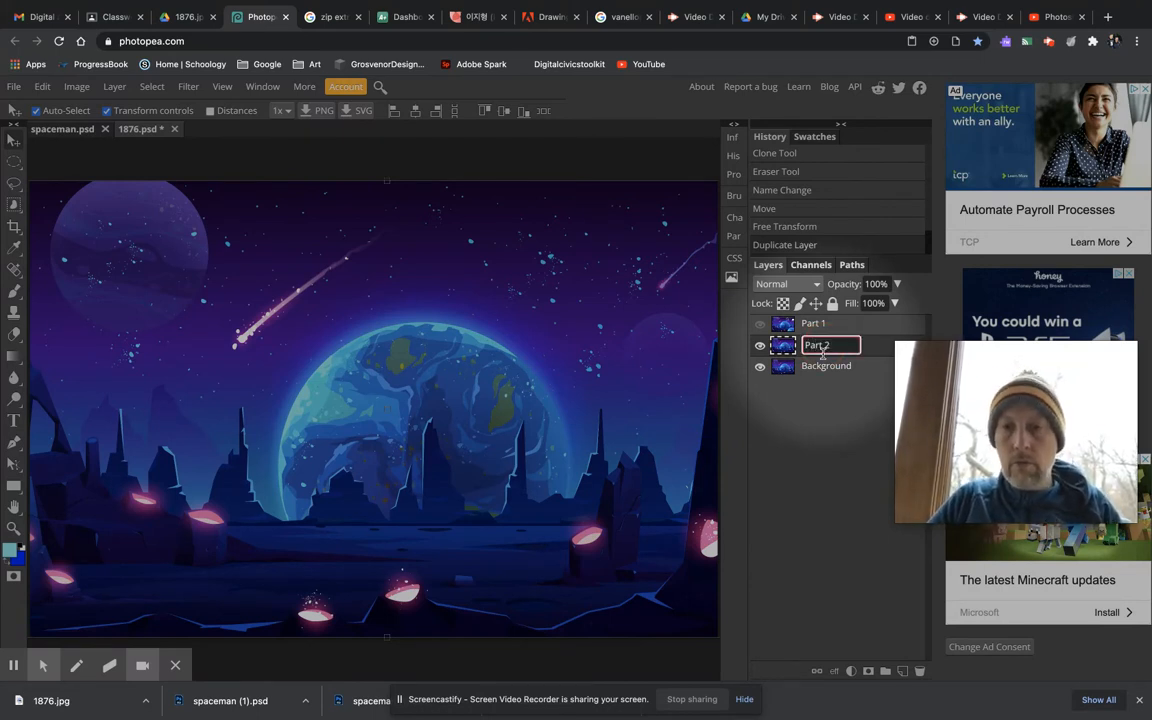
type(" 2")
key("Return")
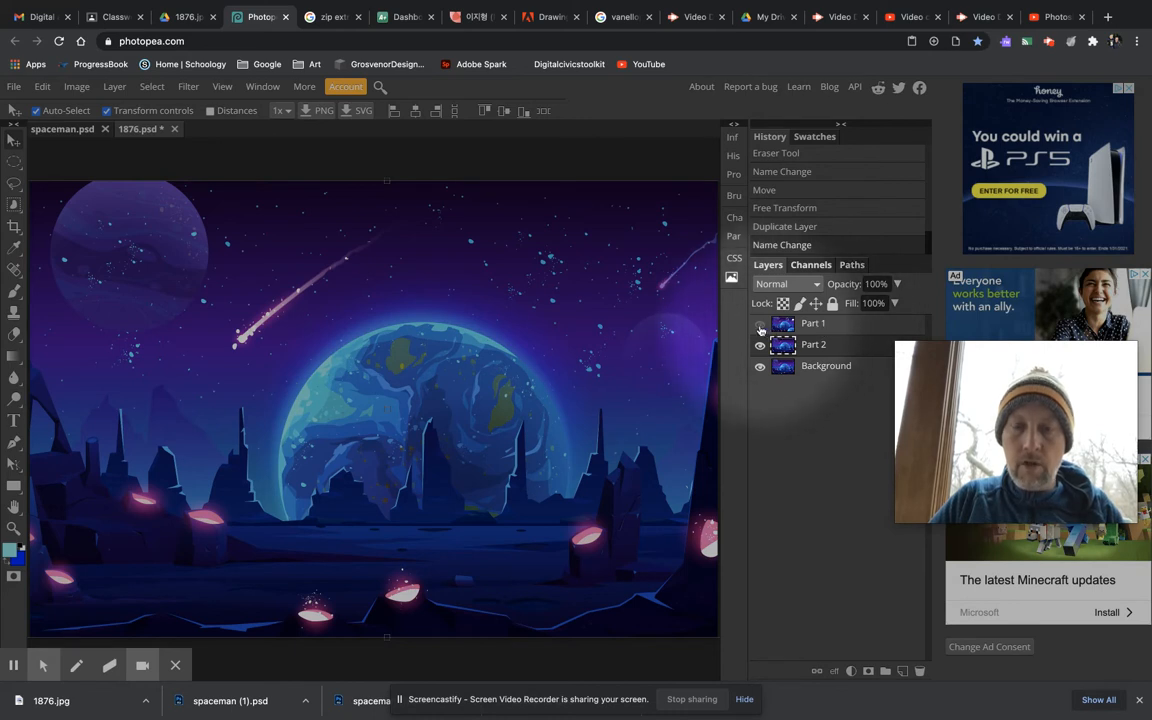
left_click(760, 330)
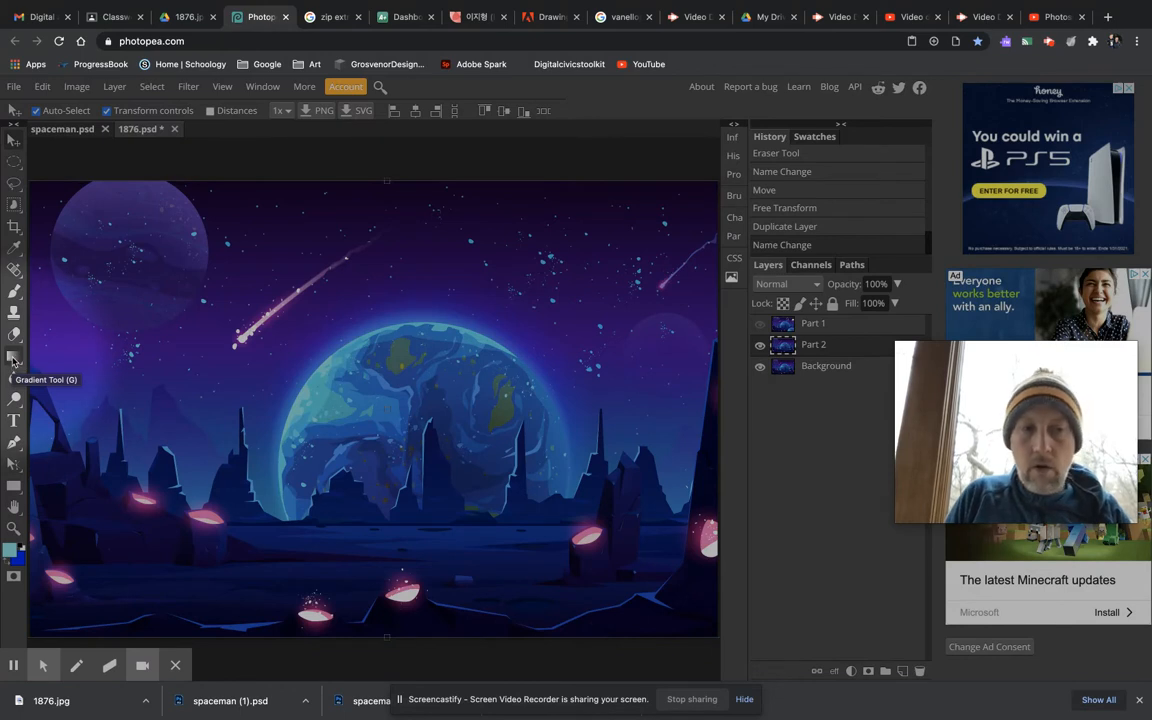
Step: For the Gradient tool, keep foreground colour 85edee and set the background colour to pink fe72c9, sampled from a glowing crater
left_click(13, 359)
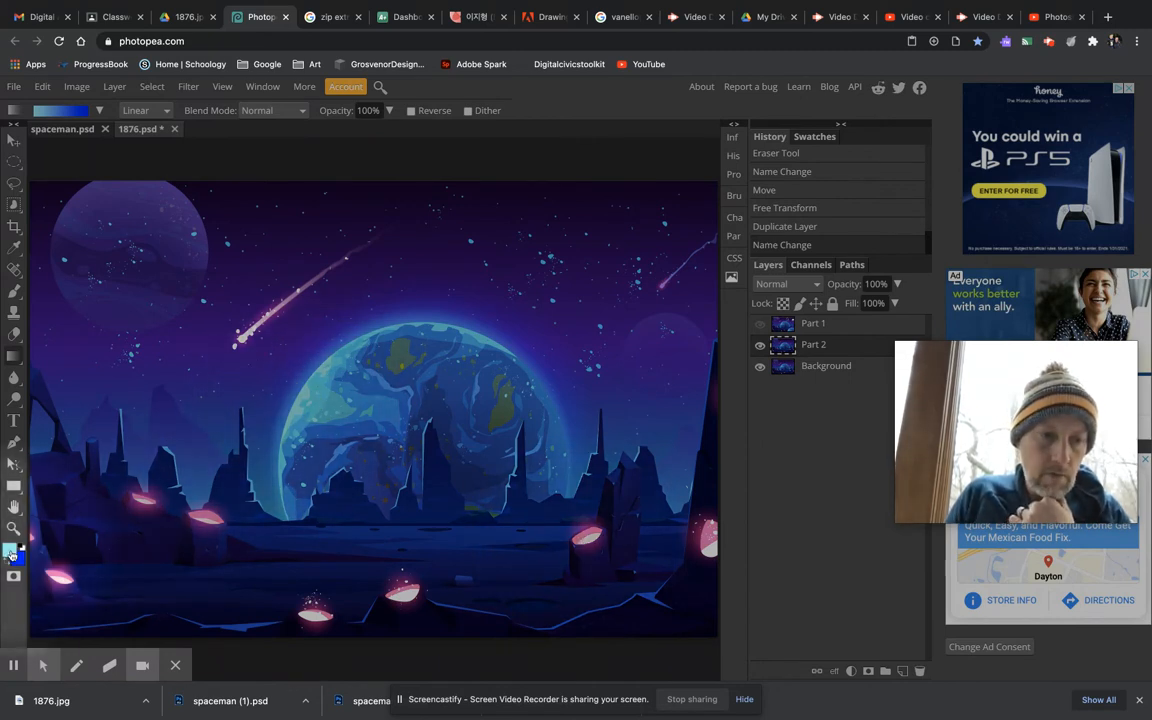
left_click(11, 551)
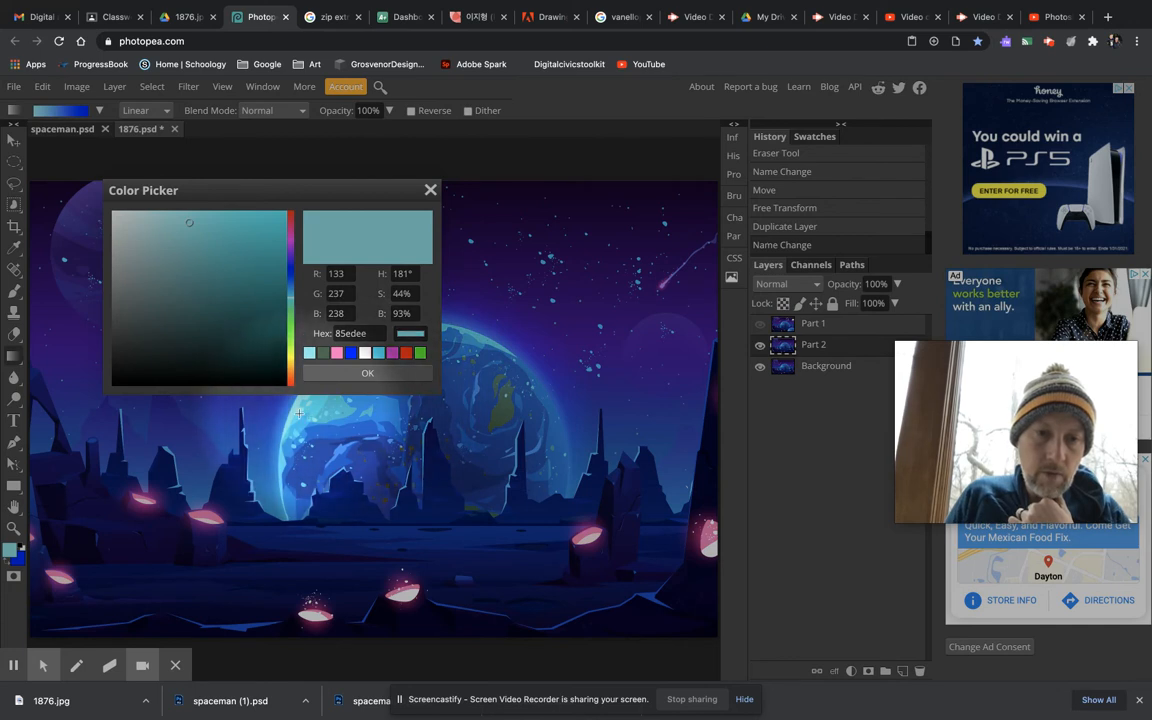
left_click(367, 373)
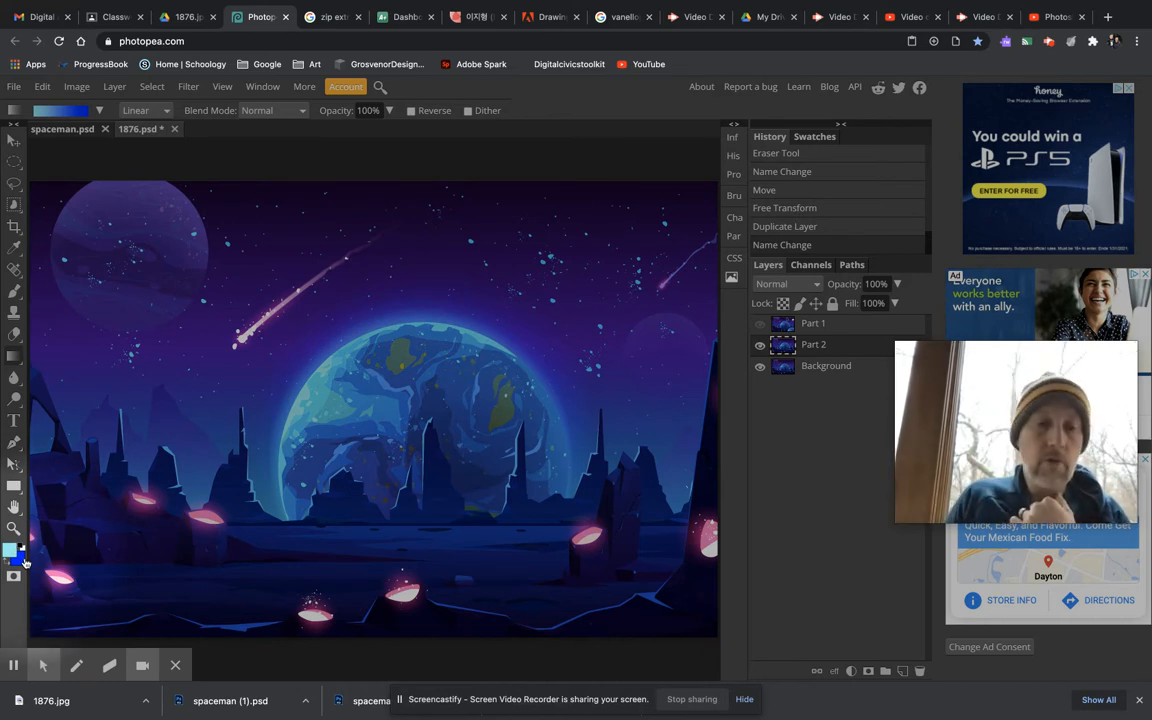
left_click(19, 557)
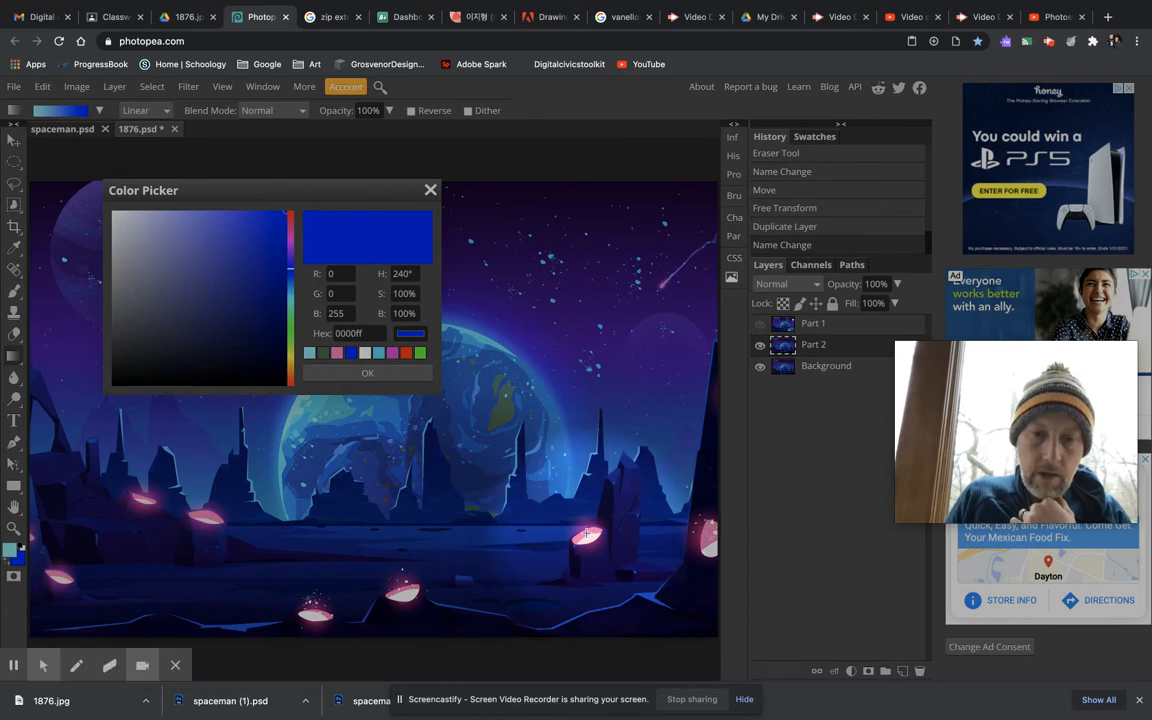
left_click(586, 533)
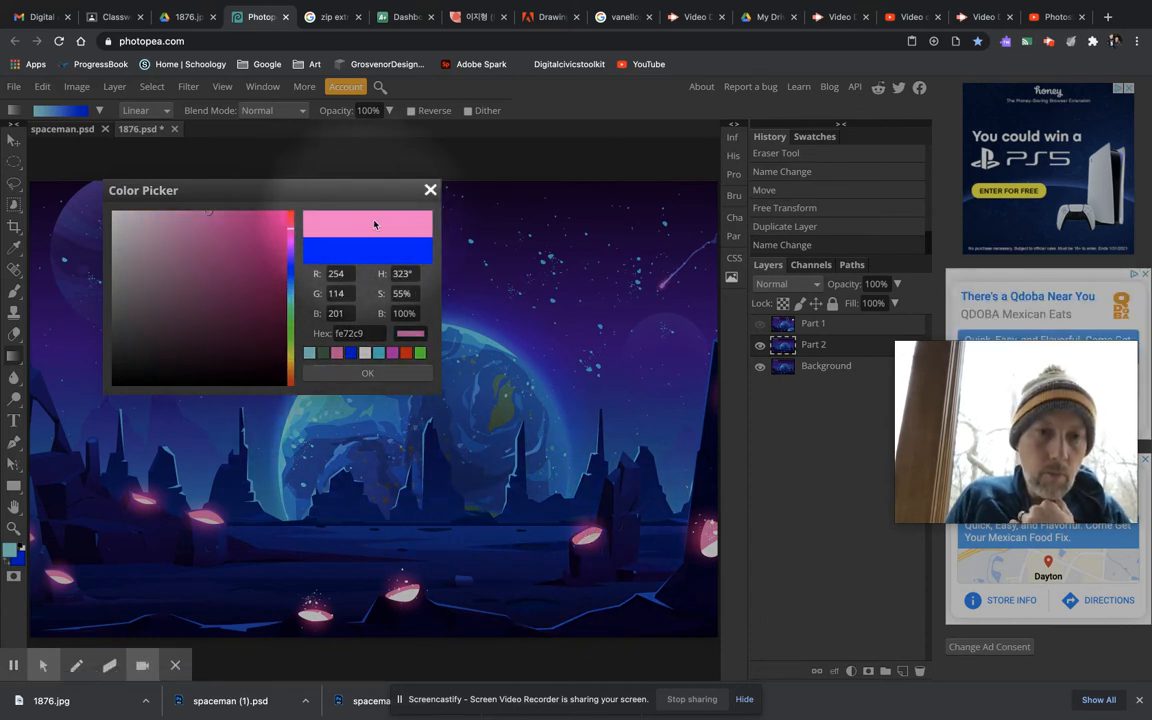
left_click(368, 374)
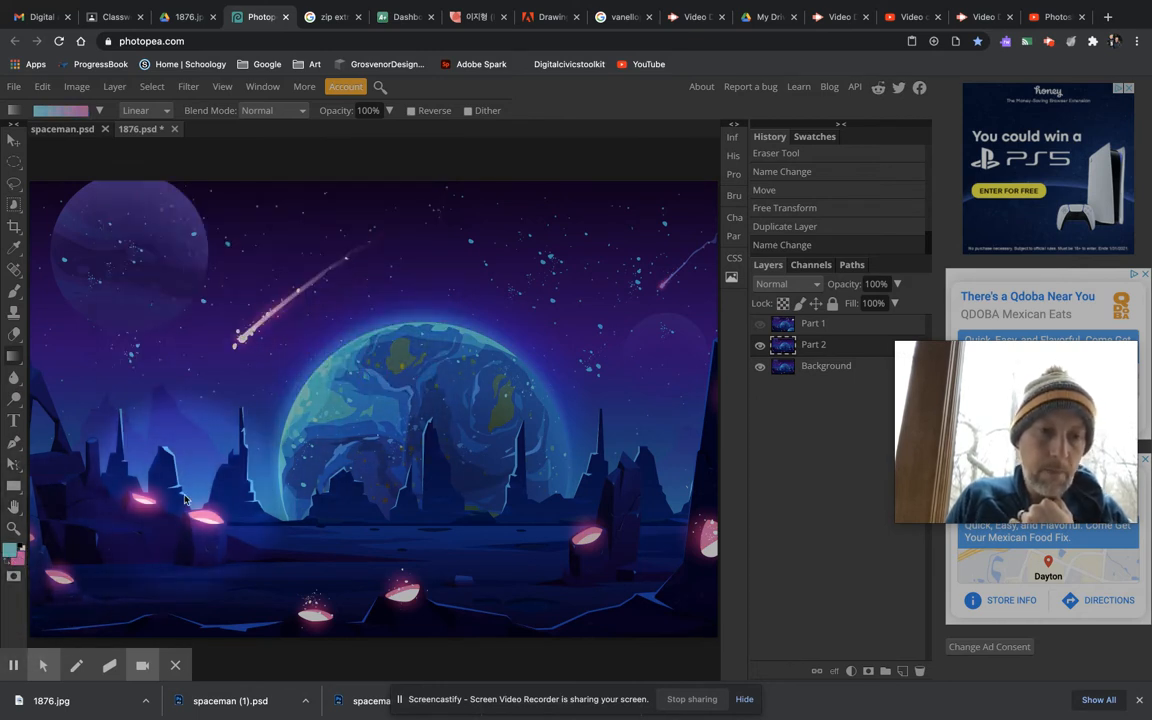
Step: Fill the Part 2 layer with a linear gradient running from just above the image straight down to just below it
scroll(323, 413, "down", 3)
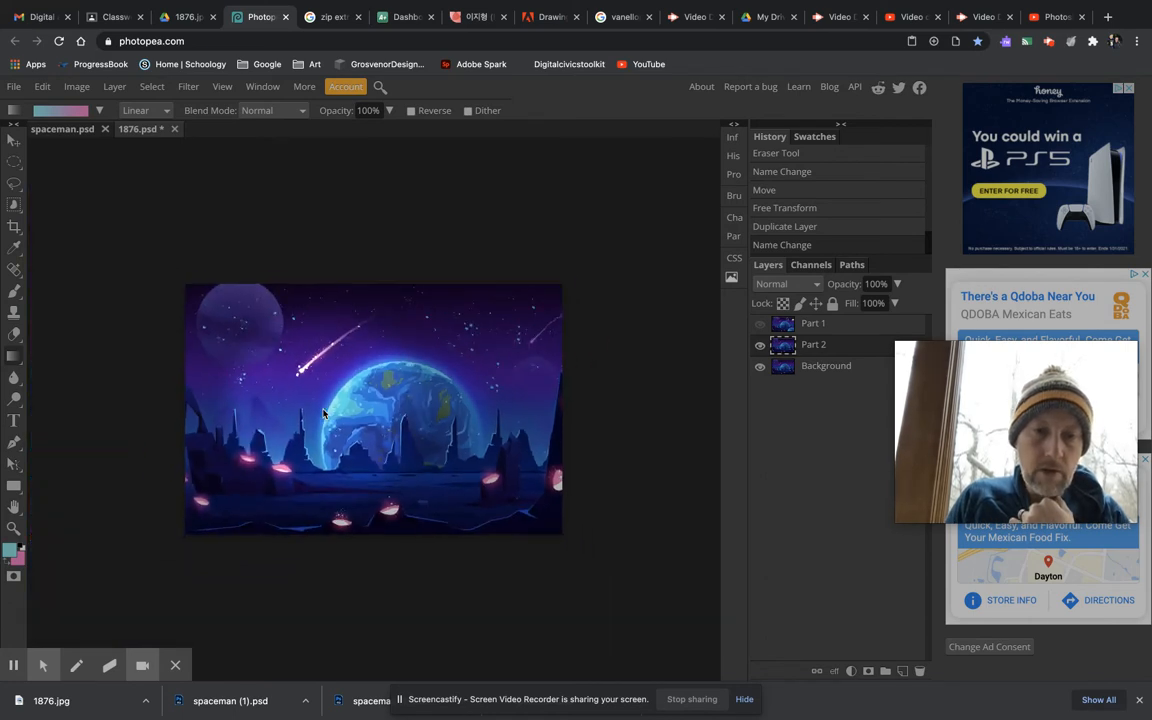
left_click(13, 358)
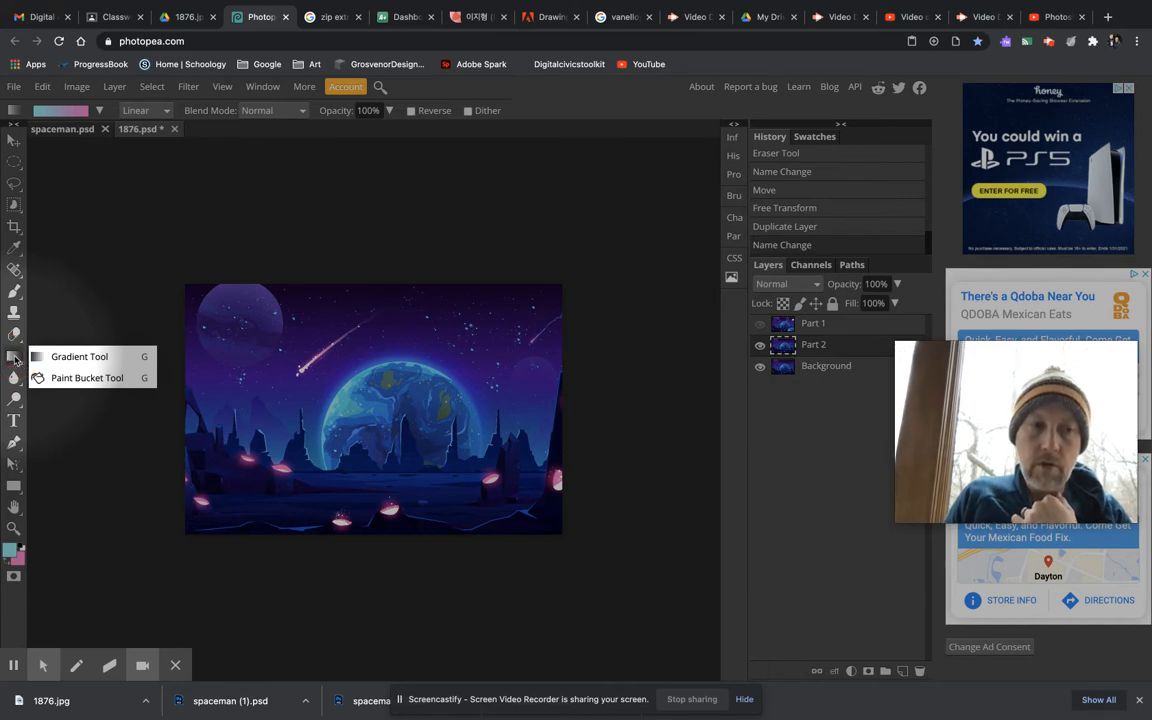
left_click(15, 361)
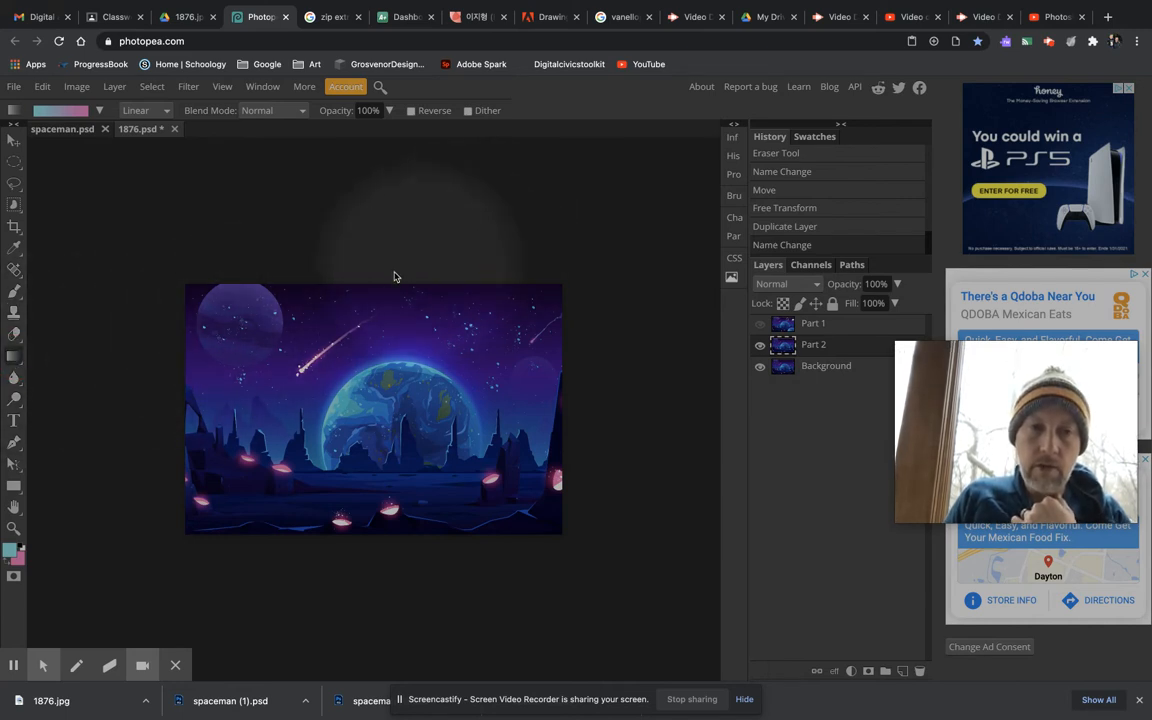
left_click_drag(386, 273, 382, 545)
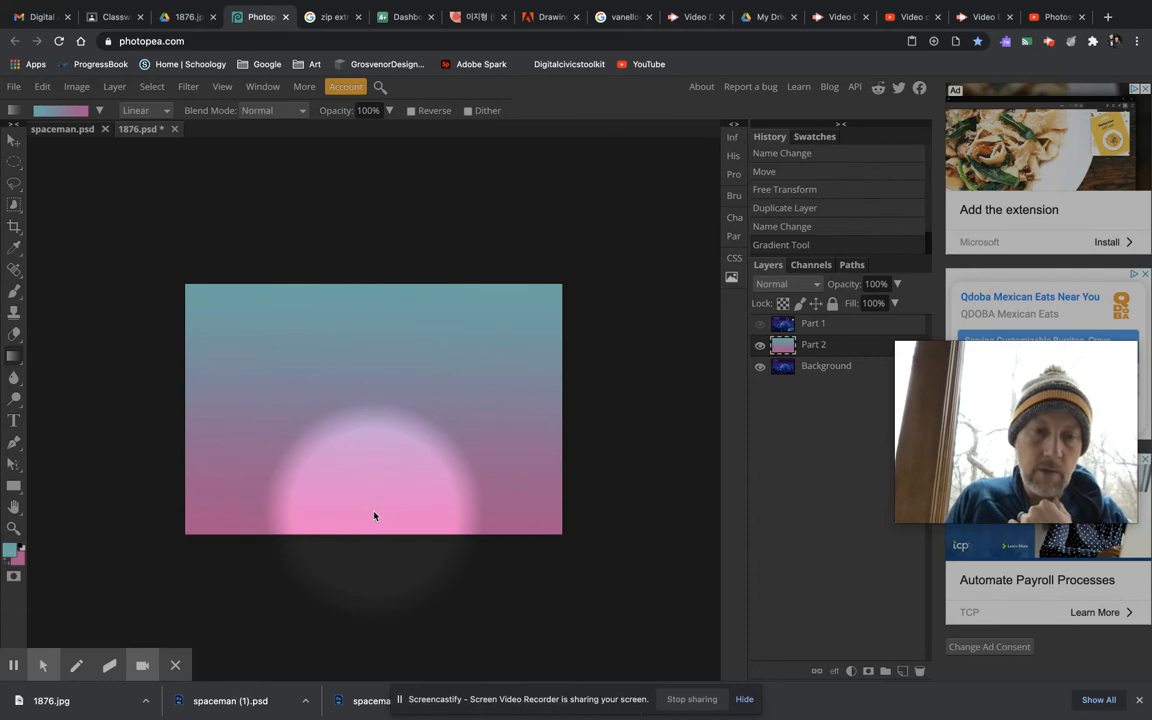
Step: Try a left-to-right gradient and a diagonal gradient from the upper-right corner on Part 2, and undo both
left_click_drag(163, 377, 594, 385)
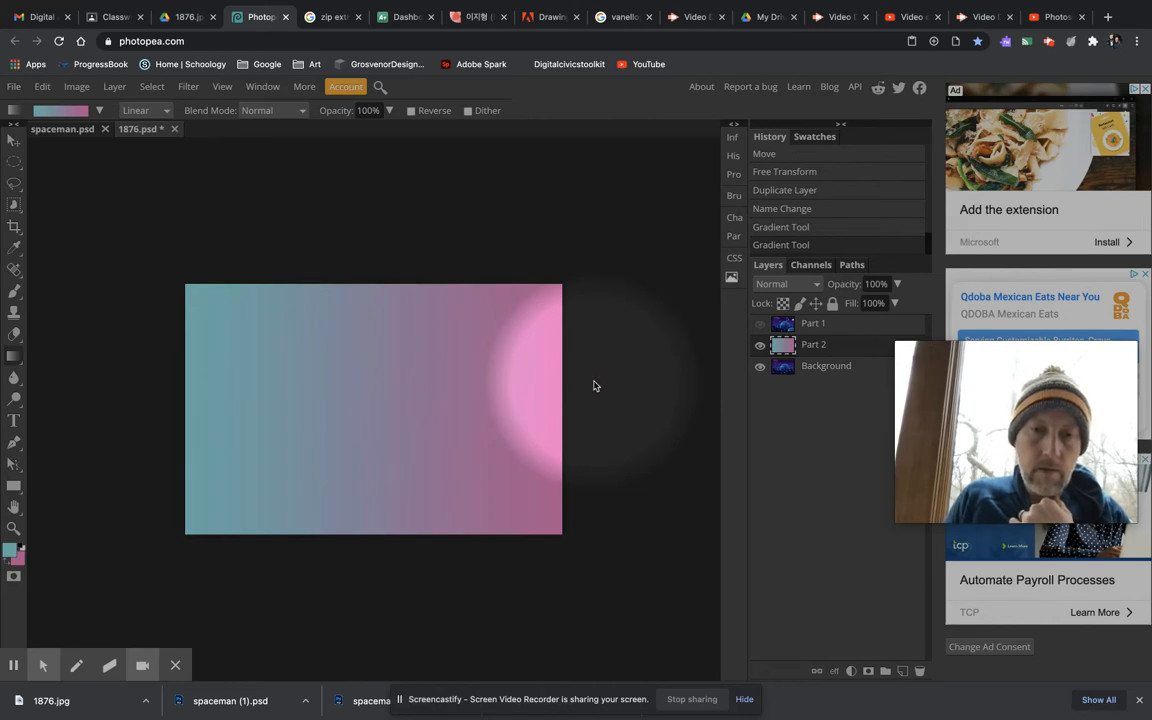
left_click_drag(583, 270, 167, 550)
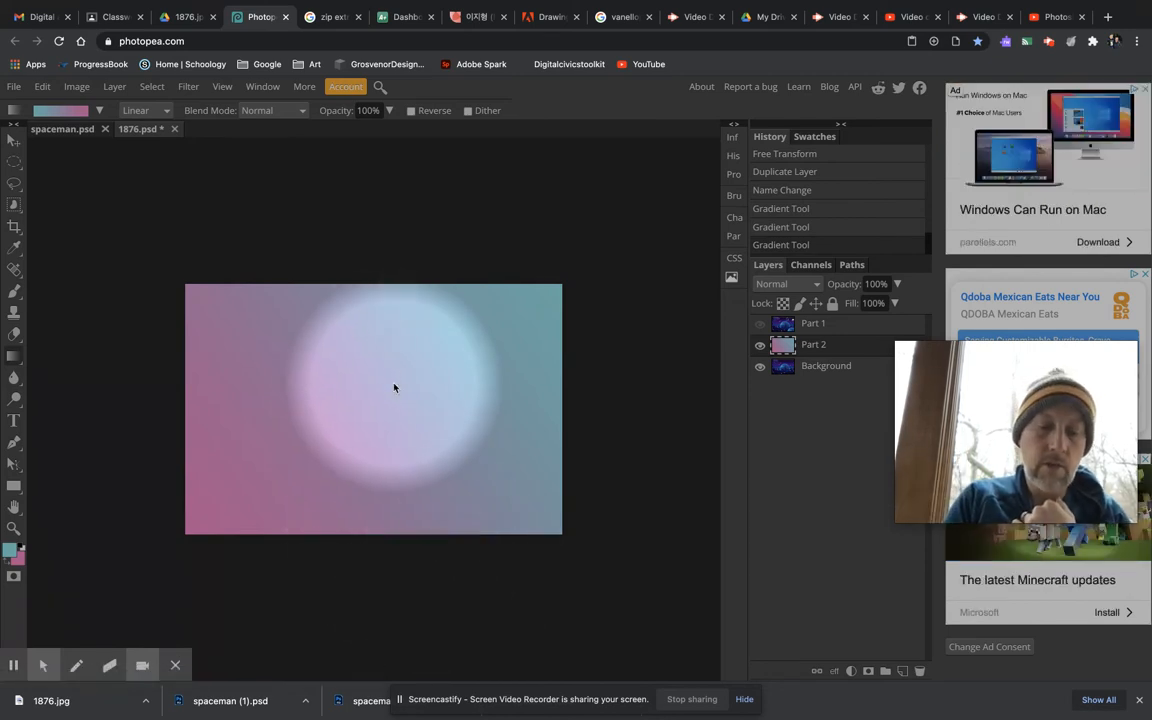
key("ctrl+z")
key("ctrl+z")
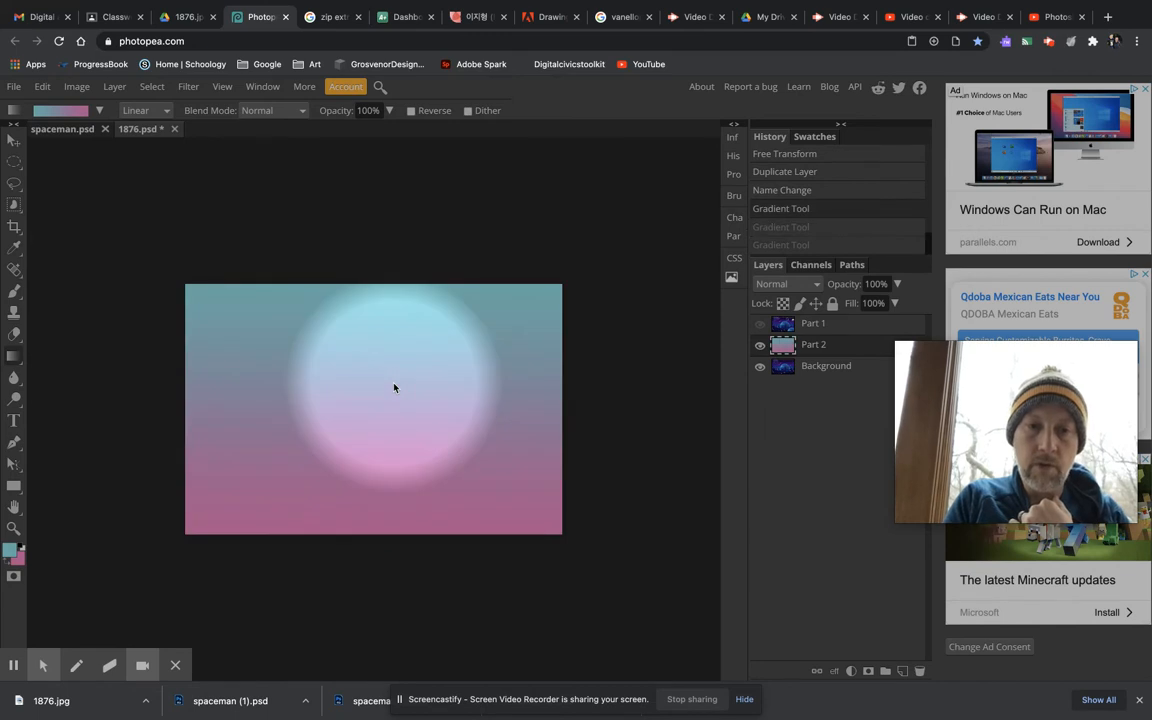
Step: Undo the vertical linear gradient on the Part 2 layer
key("ctrl+z")
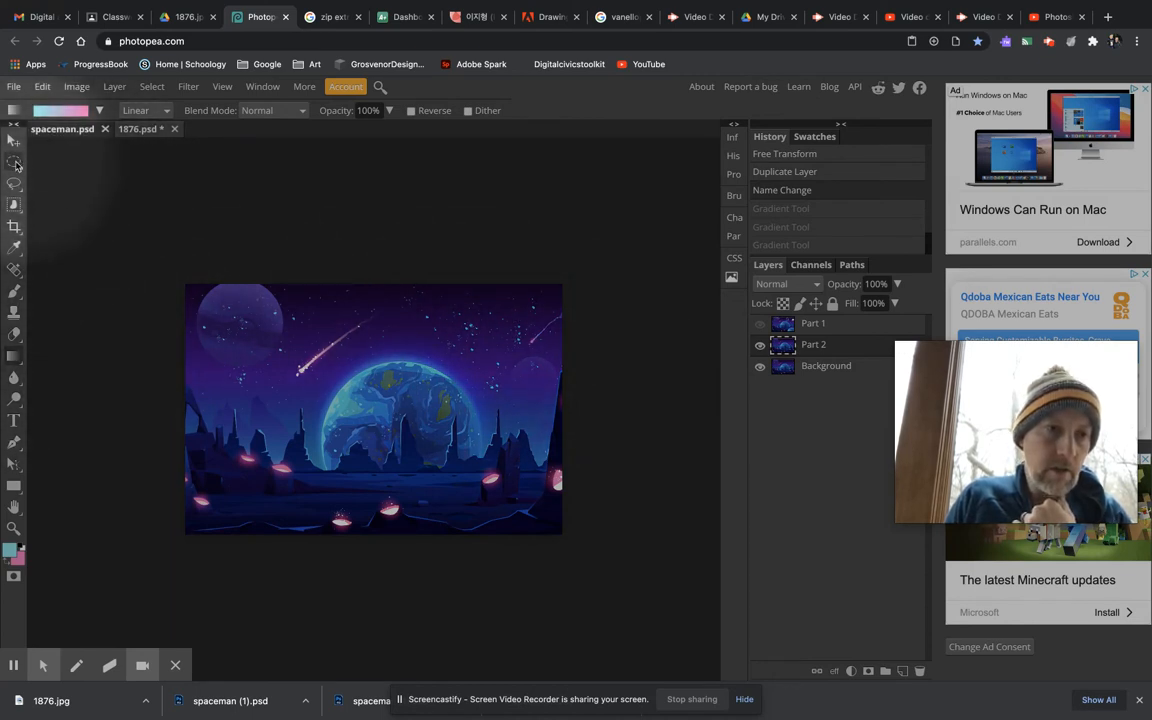
left_click(15, 164)
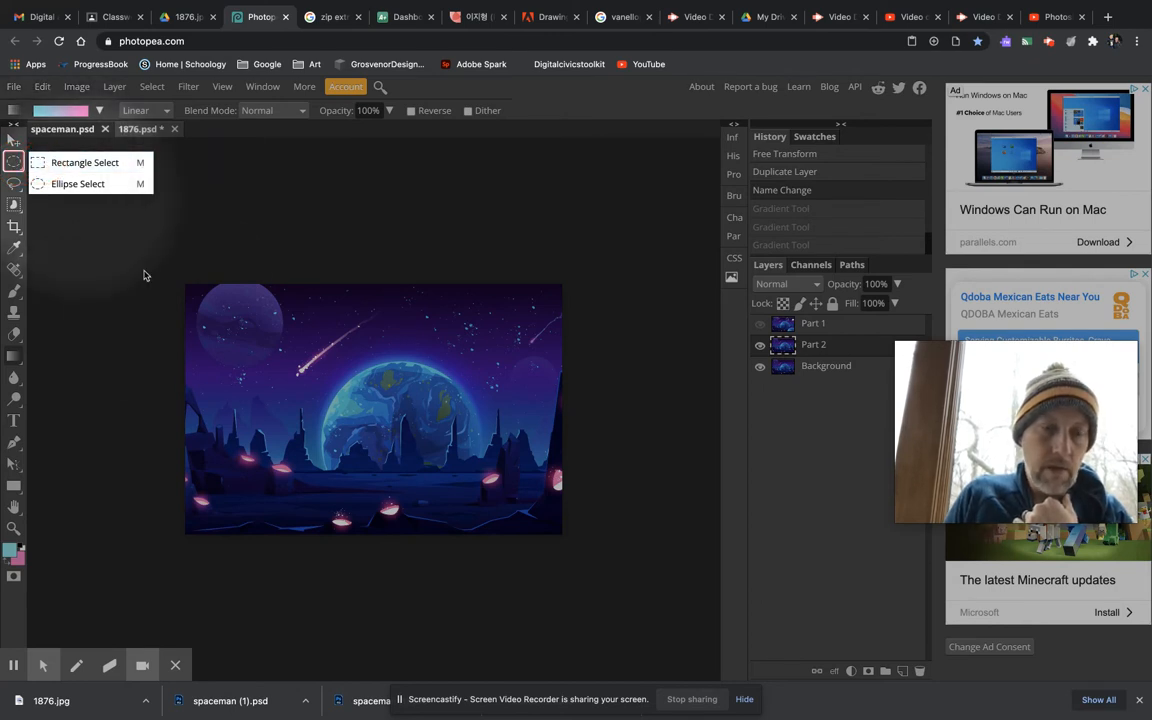
left_click(217, 443)
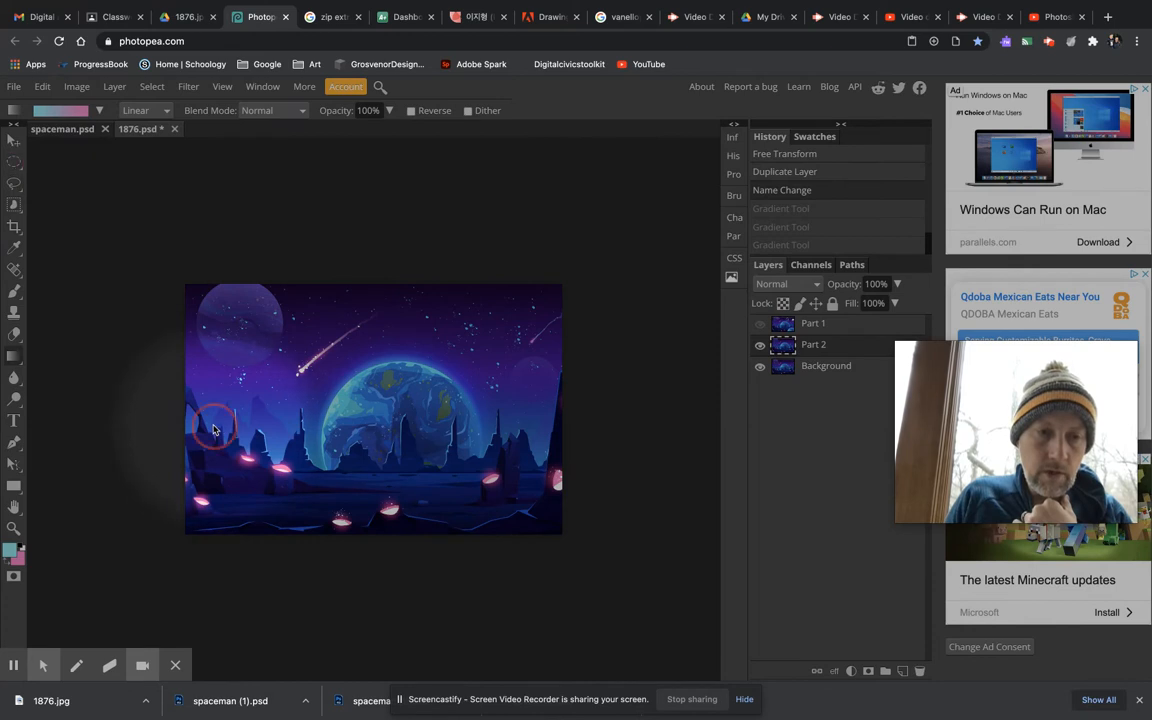
left_click_drag(200, 420, 213, 425)
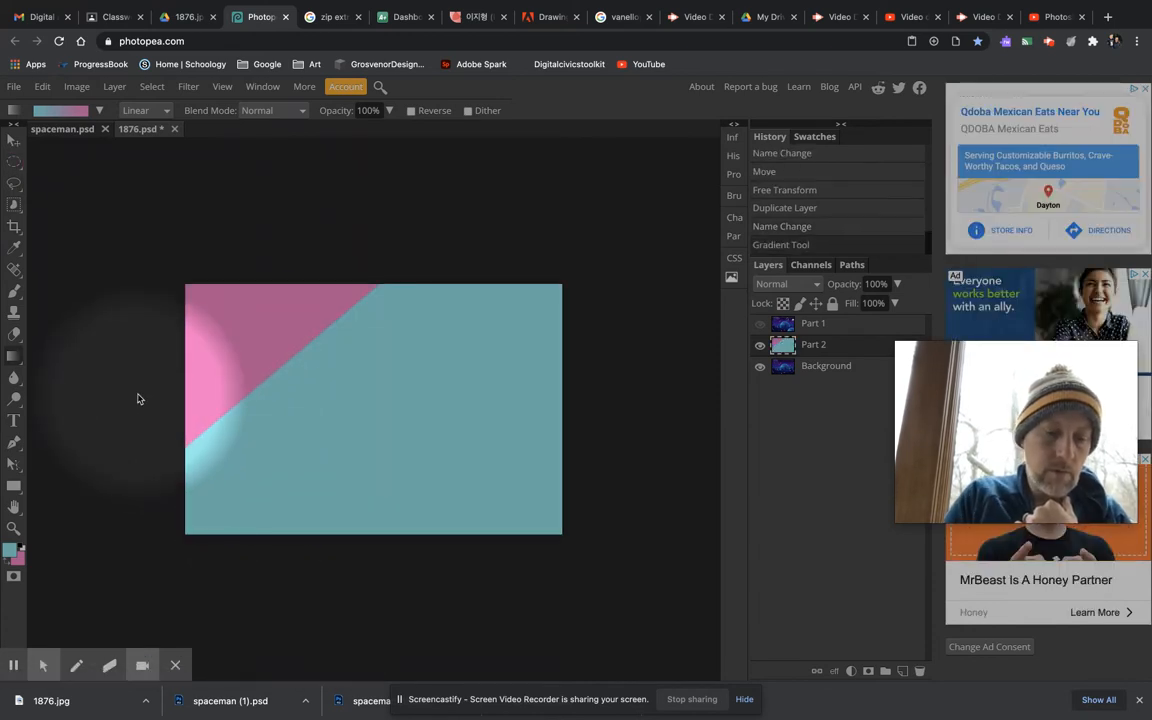
key("ctrl+z")
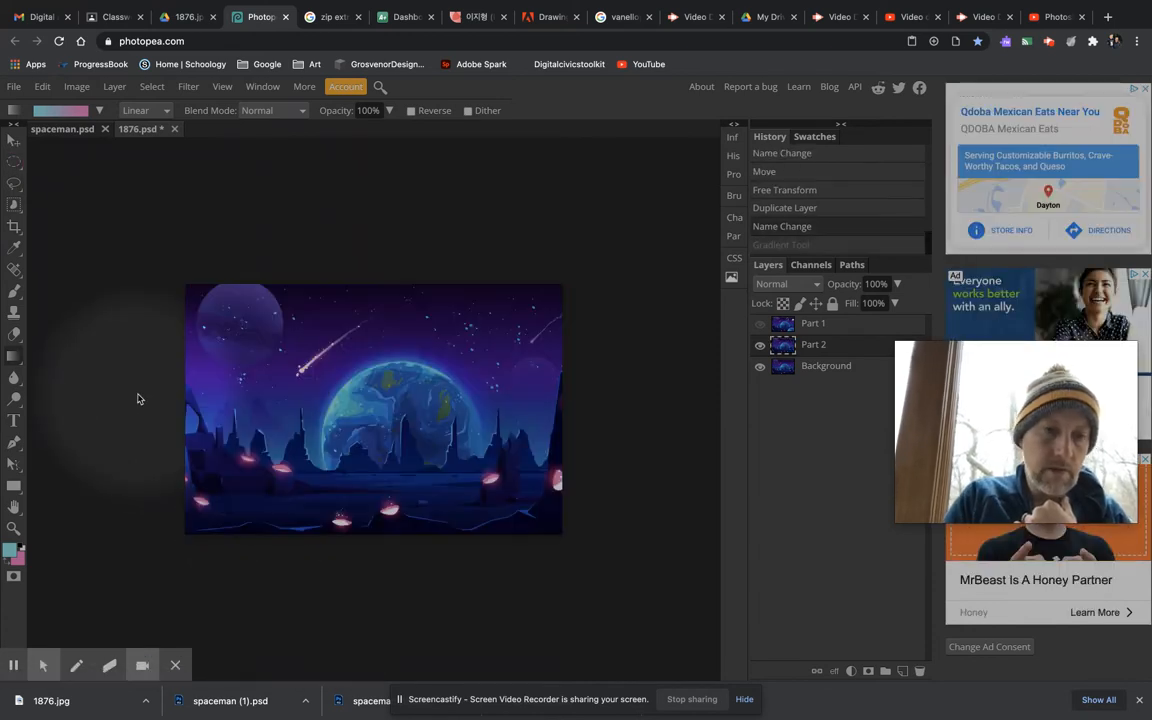
Step: Select a rectangular area over the image's lower-left rocks on Part 2 and fill it with a linear gradient running straight down
left_click(15, 162)
right_click(15, 162)
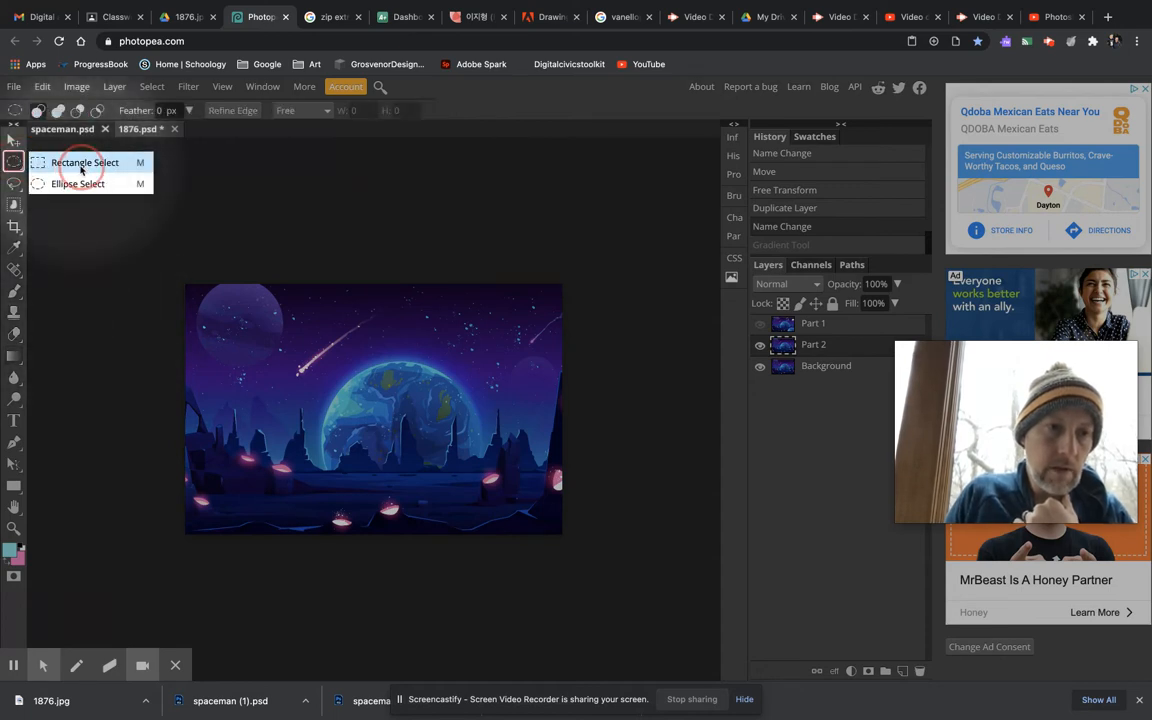
left_click(80, 163)
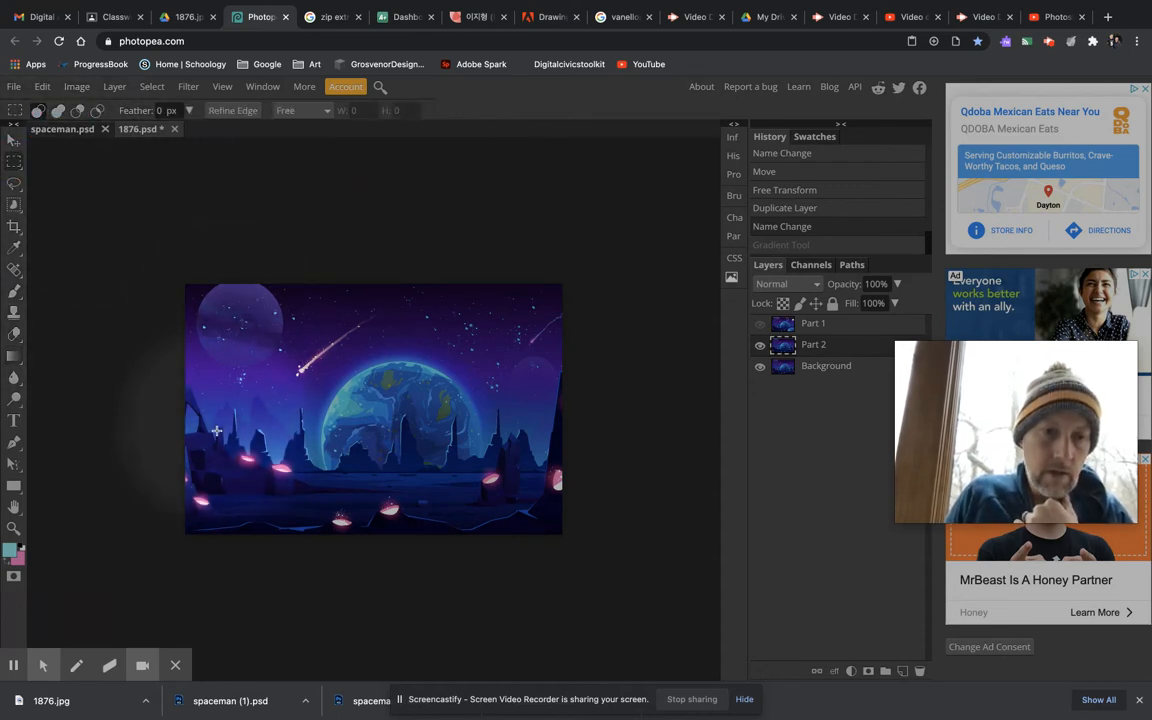
left_click_drag(207, 432, 297, 504)
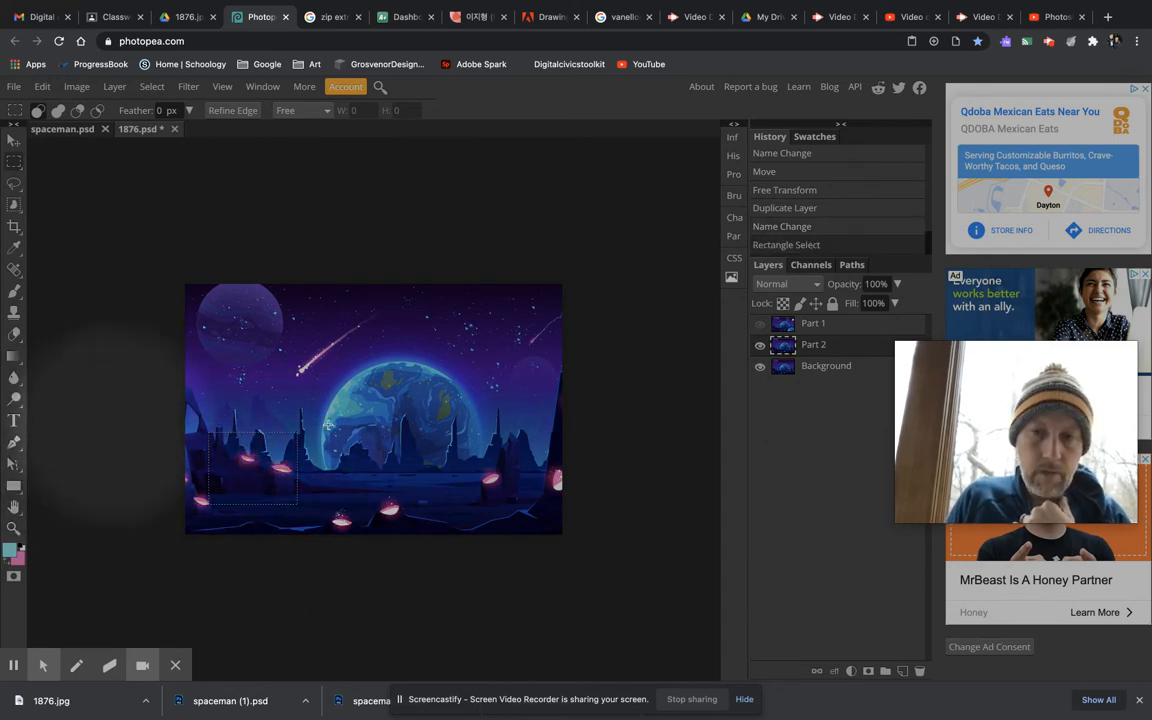
left_click(14, 356)
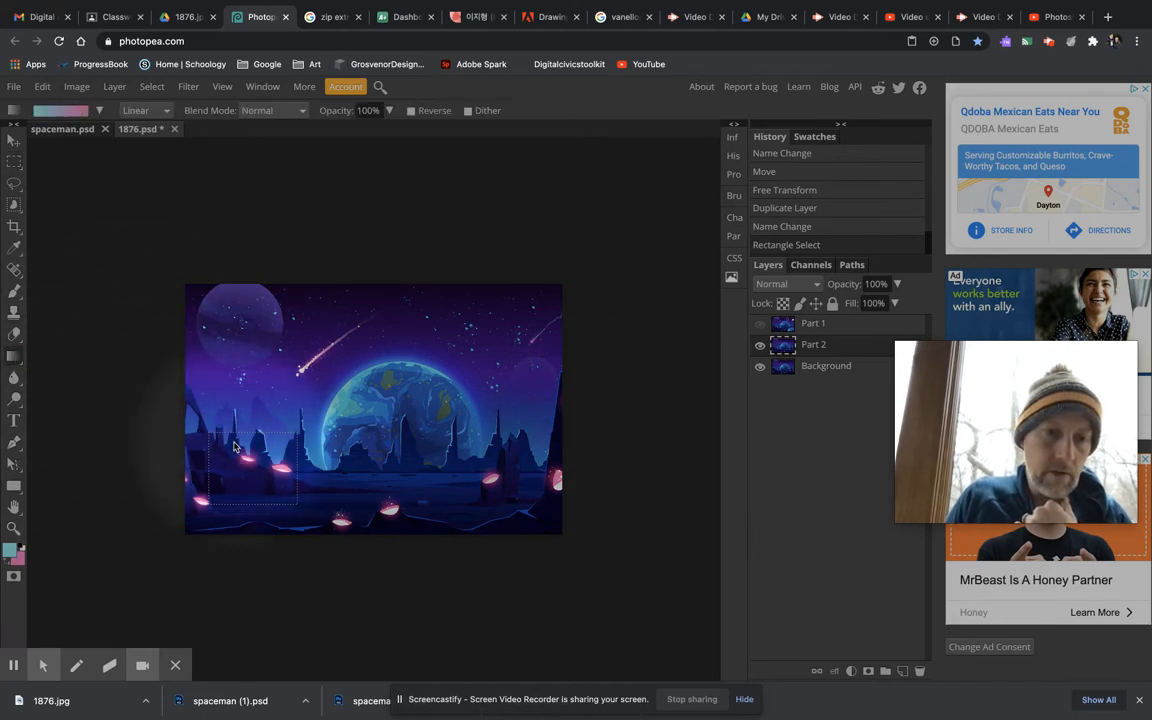
left_click_drag(255, 428, 252, 516)
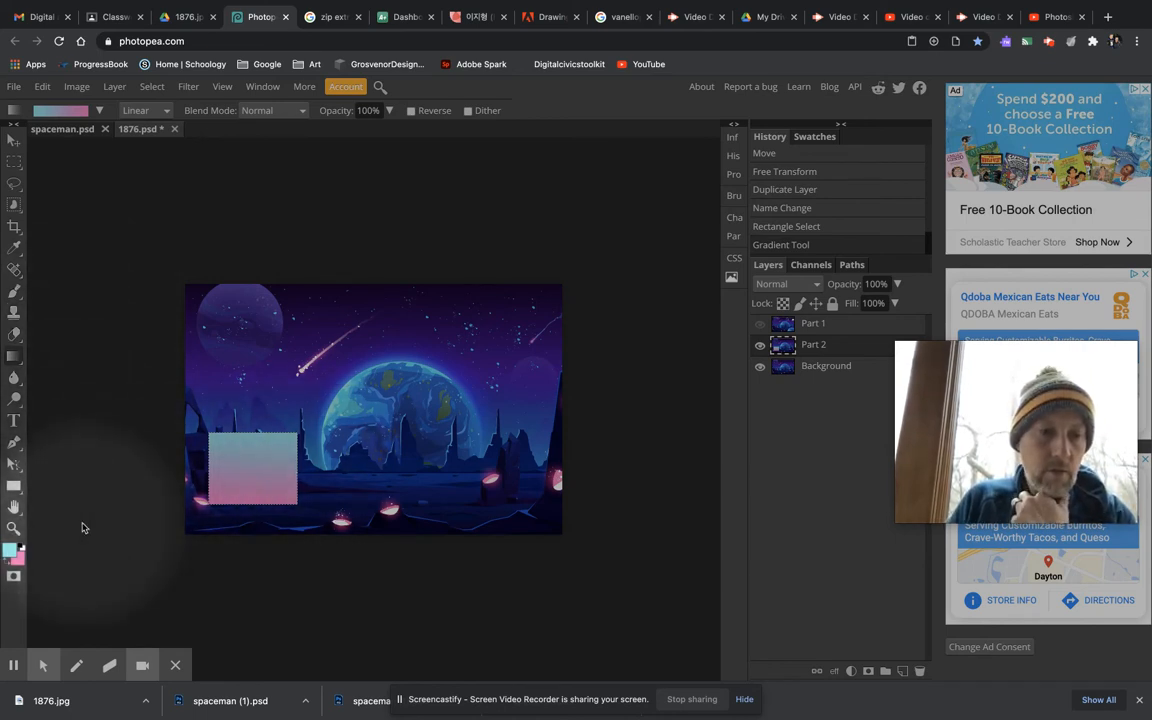
Step: Set the foreground to blue 0000ff and the background to red, and refill the selected rectangle with a linear gradient running upward
left_click(8, 553)
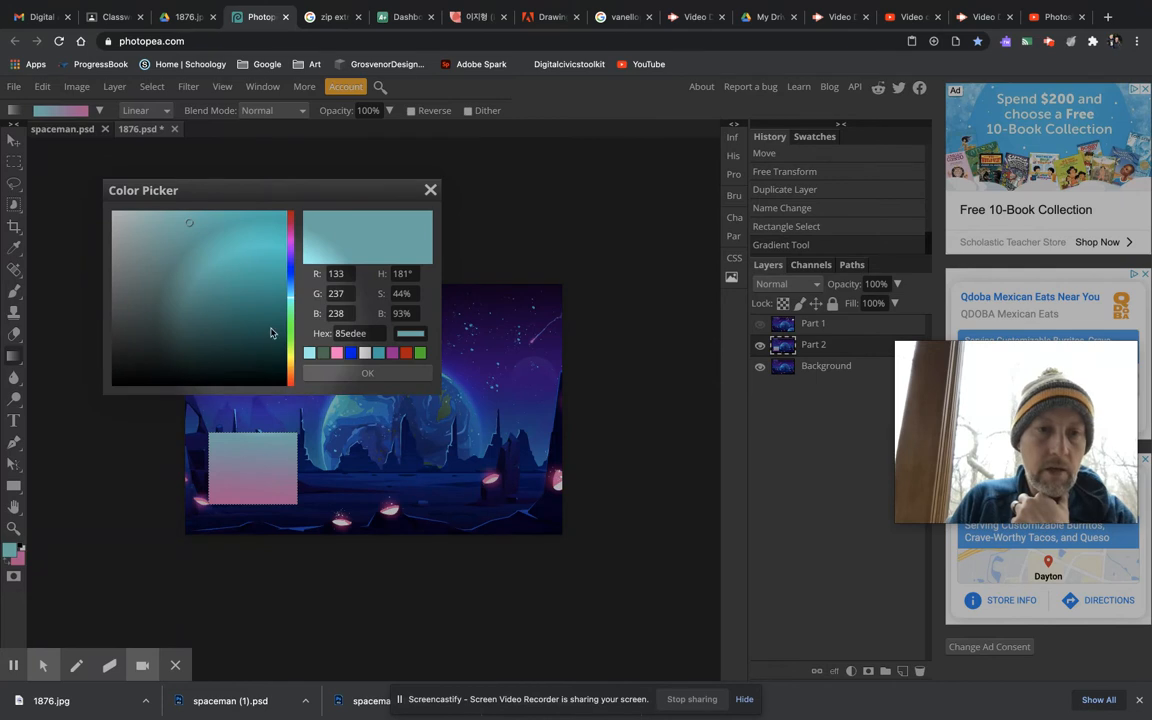
left_click(351, 354)
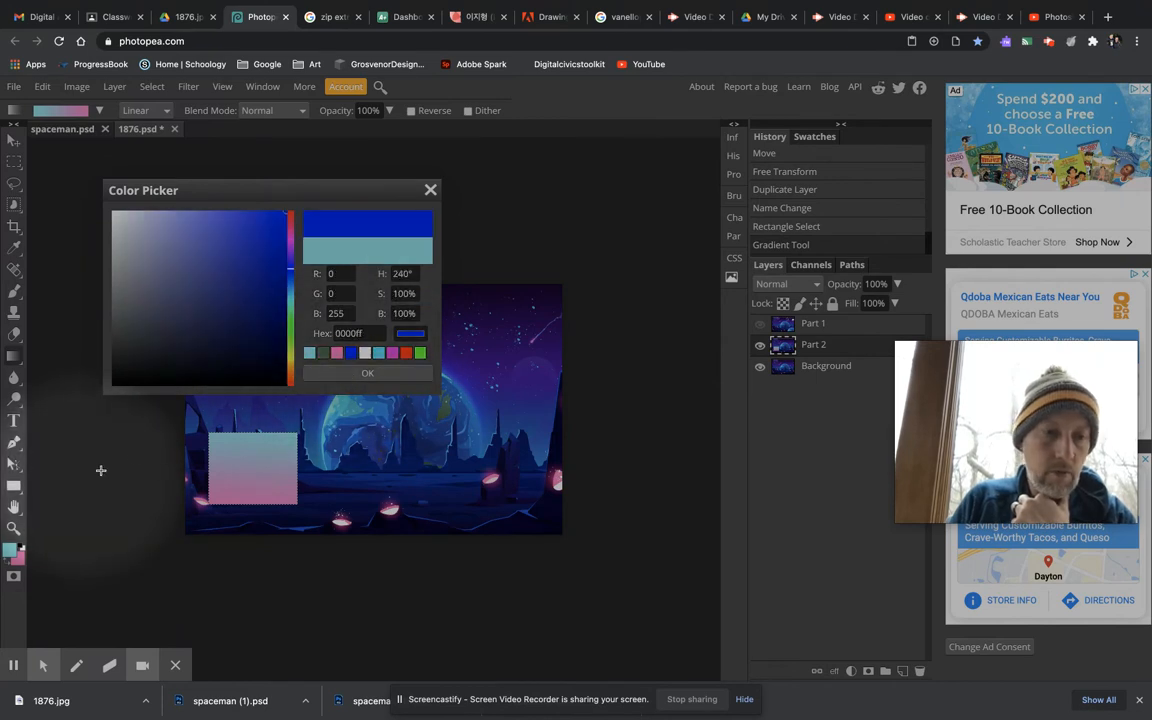
left_click(379, 376)
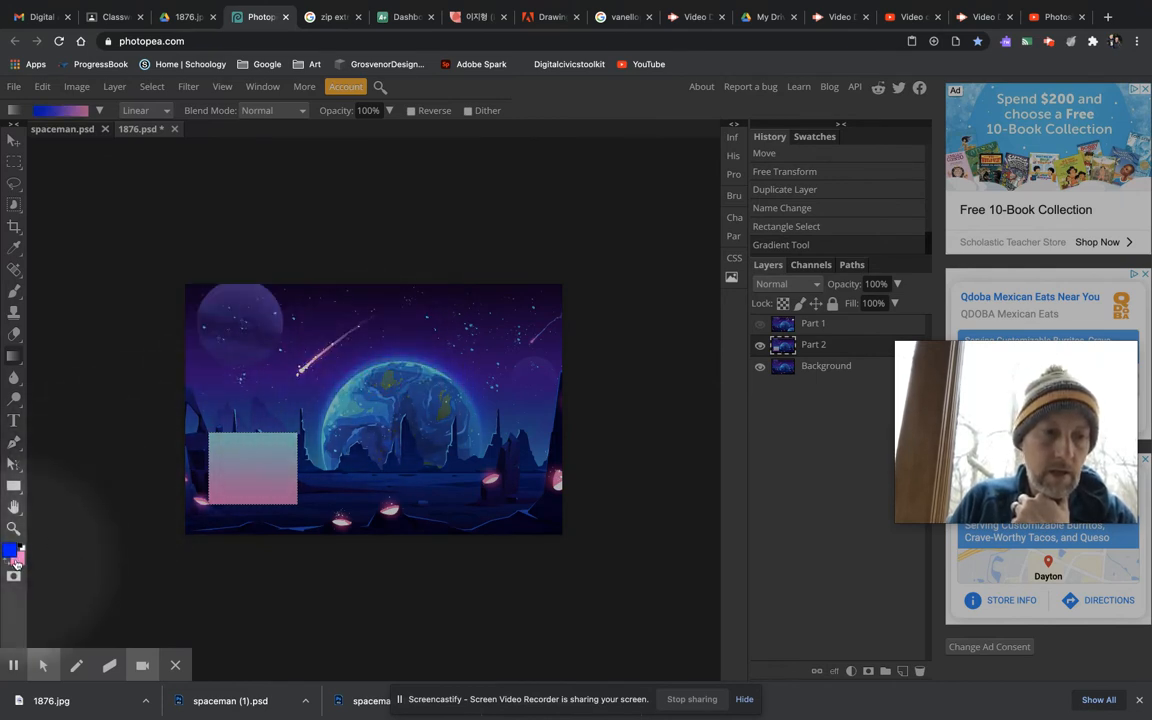
left_click(17, 558)
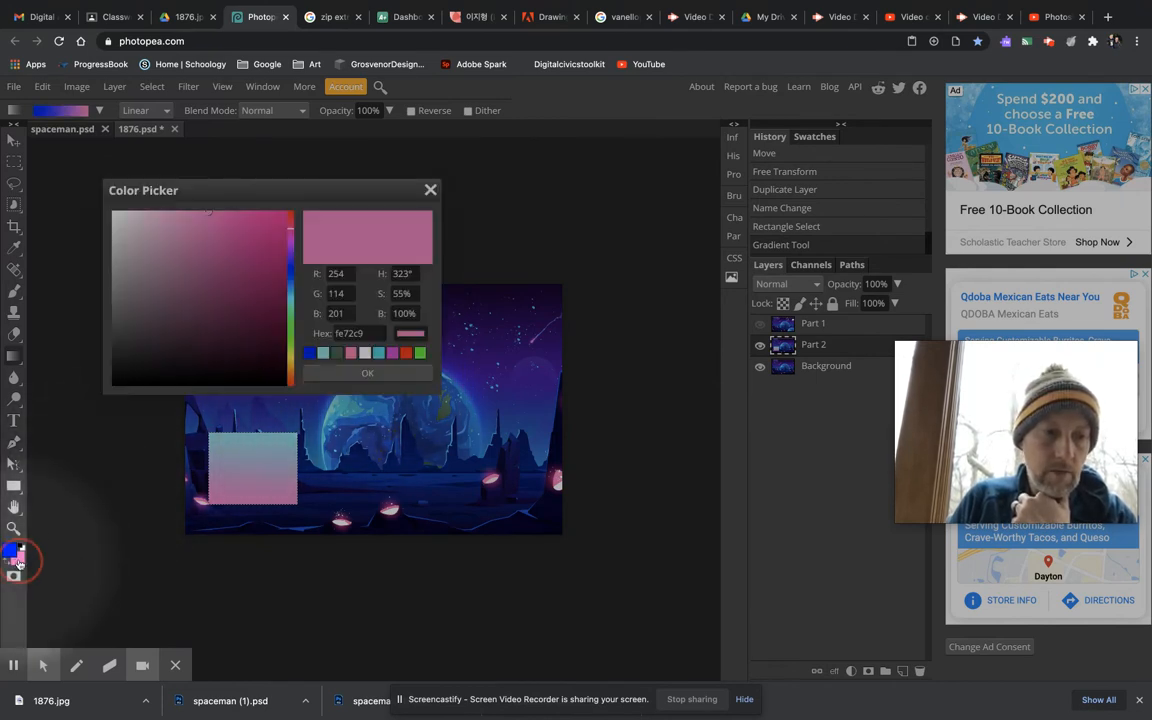
left_click(406, 352)
left_click(363, 374)
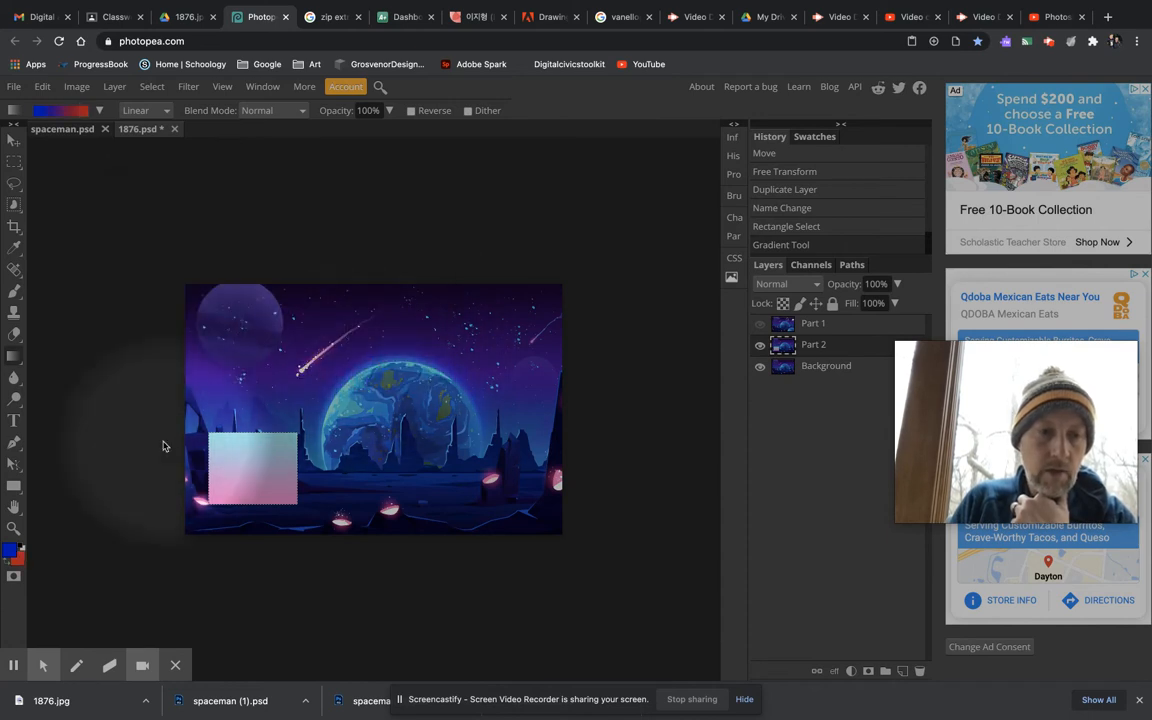
left_click_drag(247, 505, 251, 427)
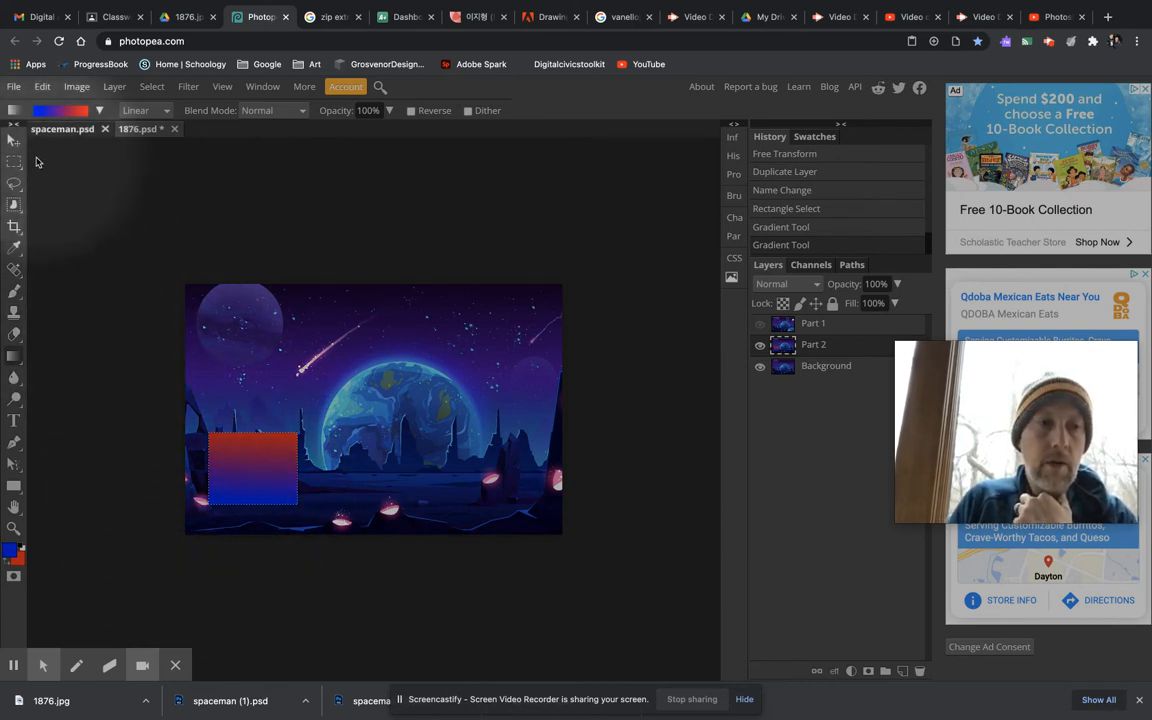
Step: Select a smaller rectangle of sky just above the gradient-filled rectangle with Rectangle Select
right_click(15, 163)
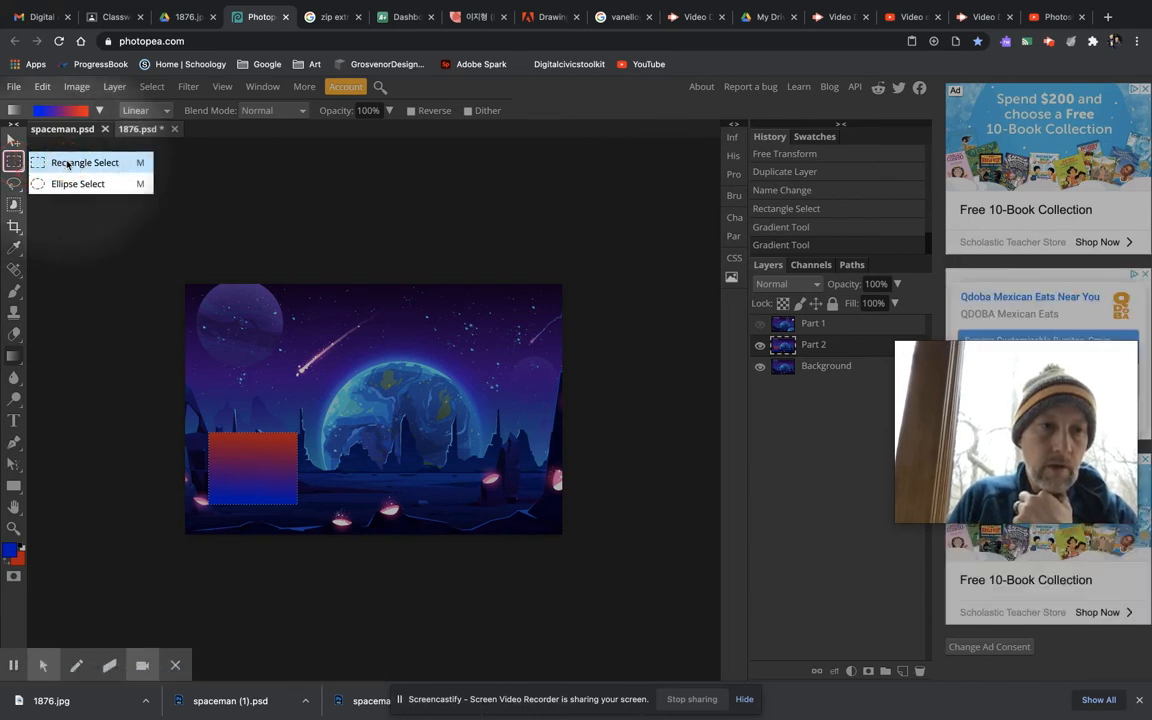
left_click(68, 163)
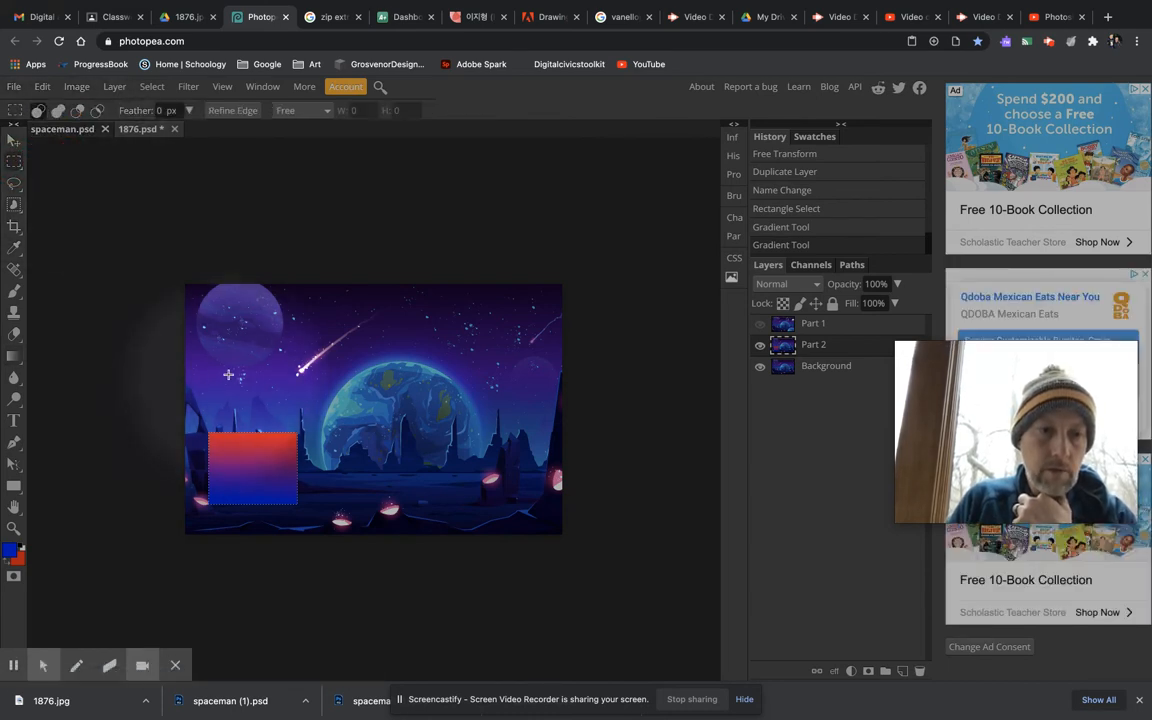
left_click_drag(217, 367, 269, 408)
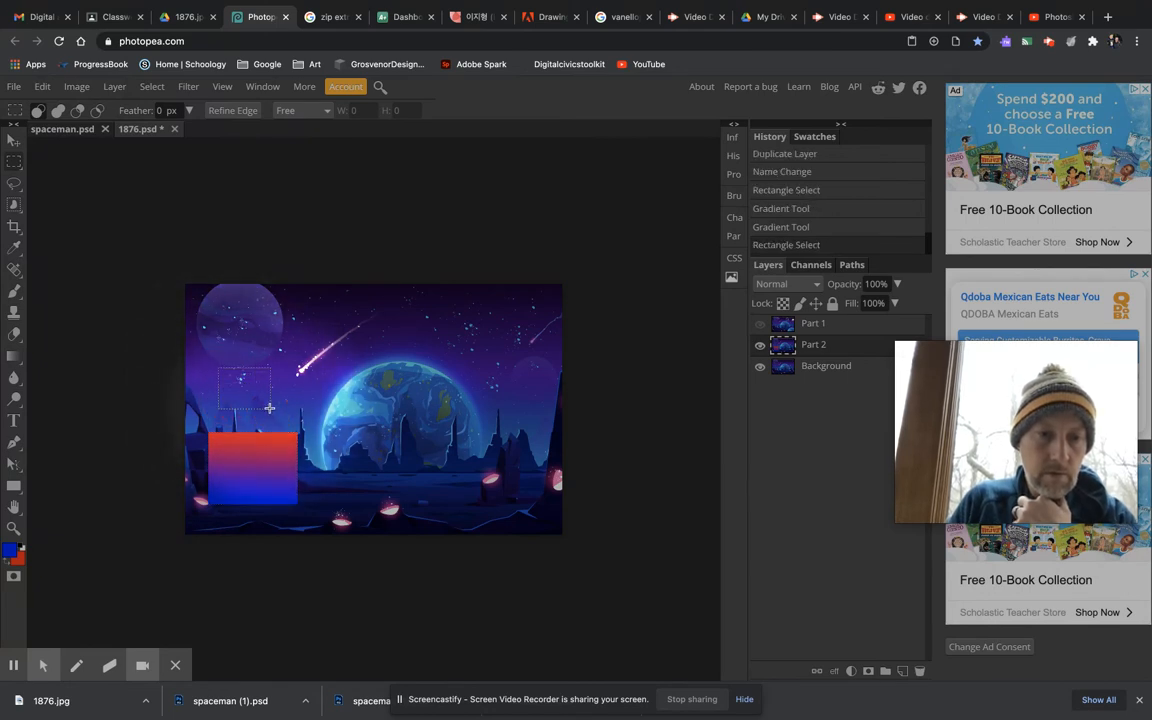
left_click(38, 111)
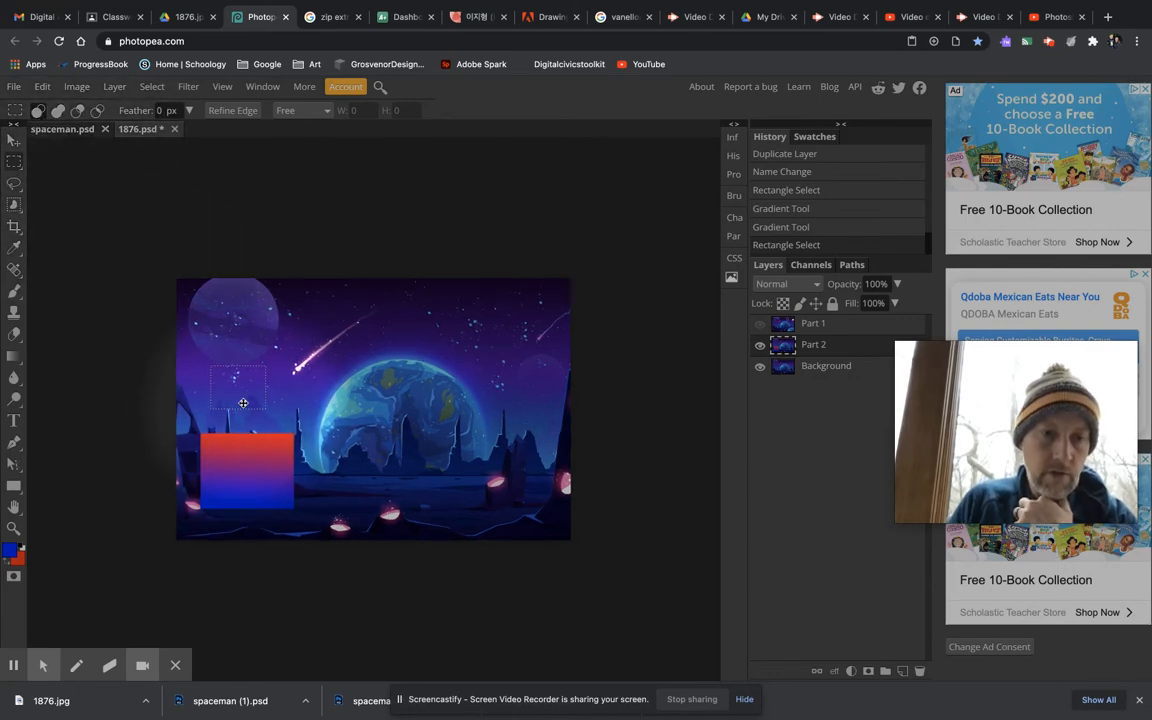
Step: Fill the selected sky area and two light specks inside it with blue using the Paint Bucket, and deselect
scroll(243, 403, "up", 5)
left_click_drag(242, 402, 432, 391)
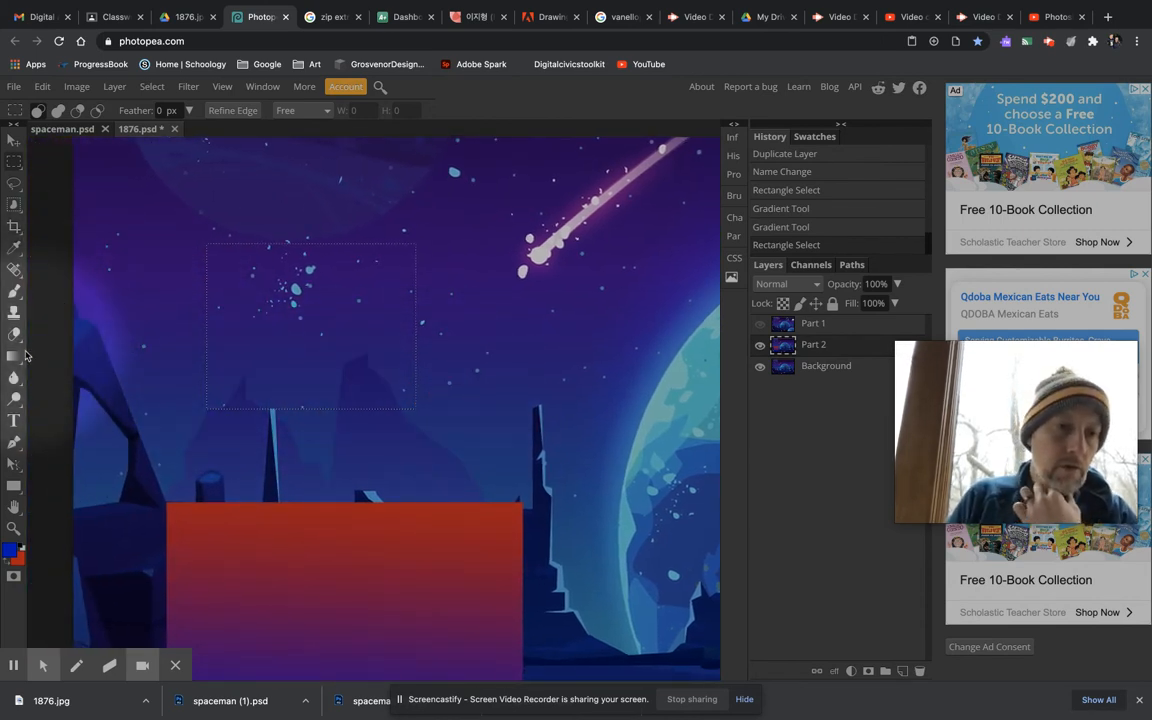
right_click(14, 358)
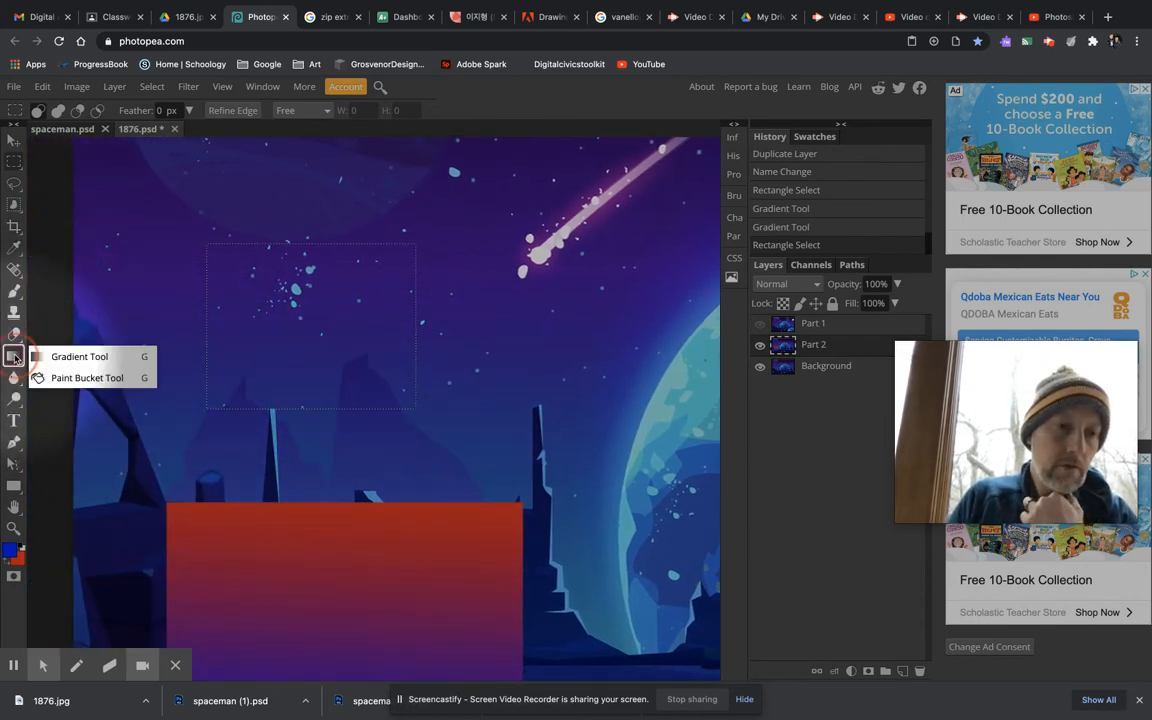
left_click(72, 379)
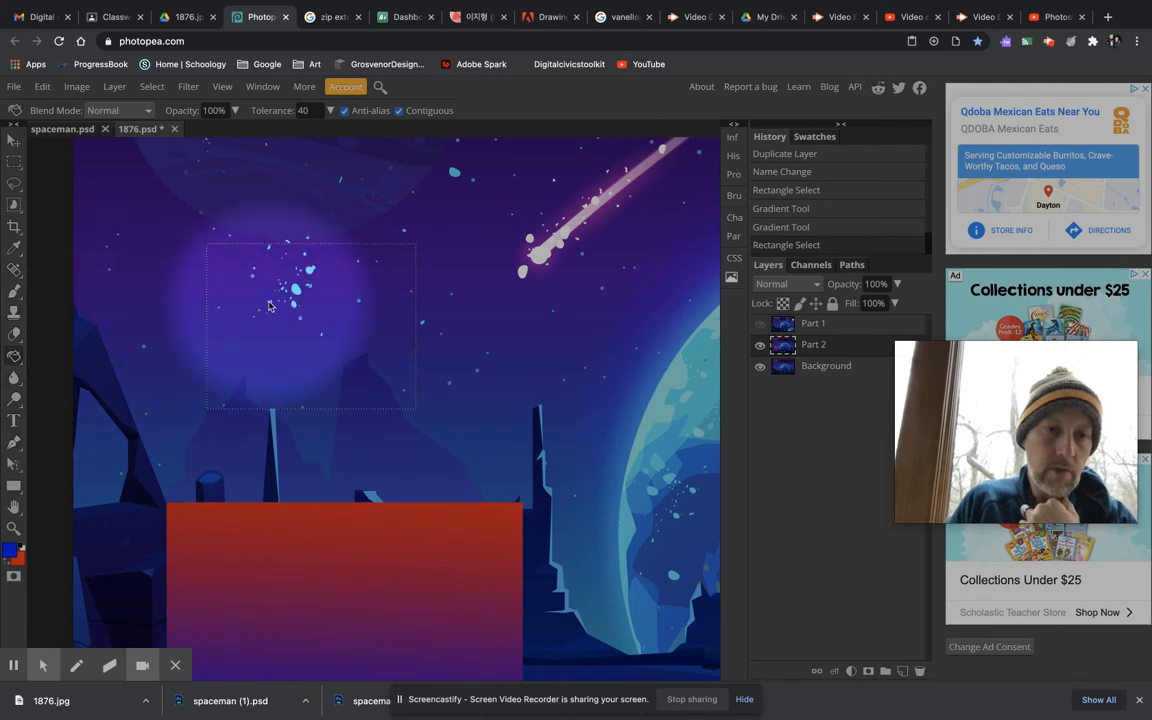
left_click(290, 304)
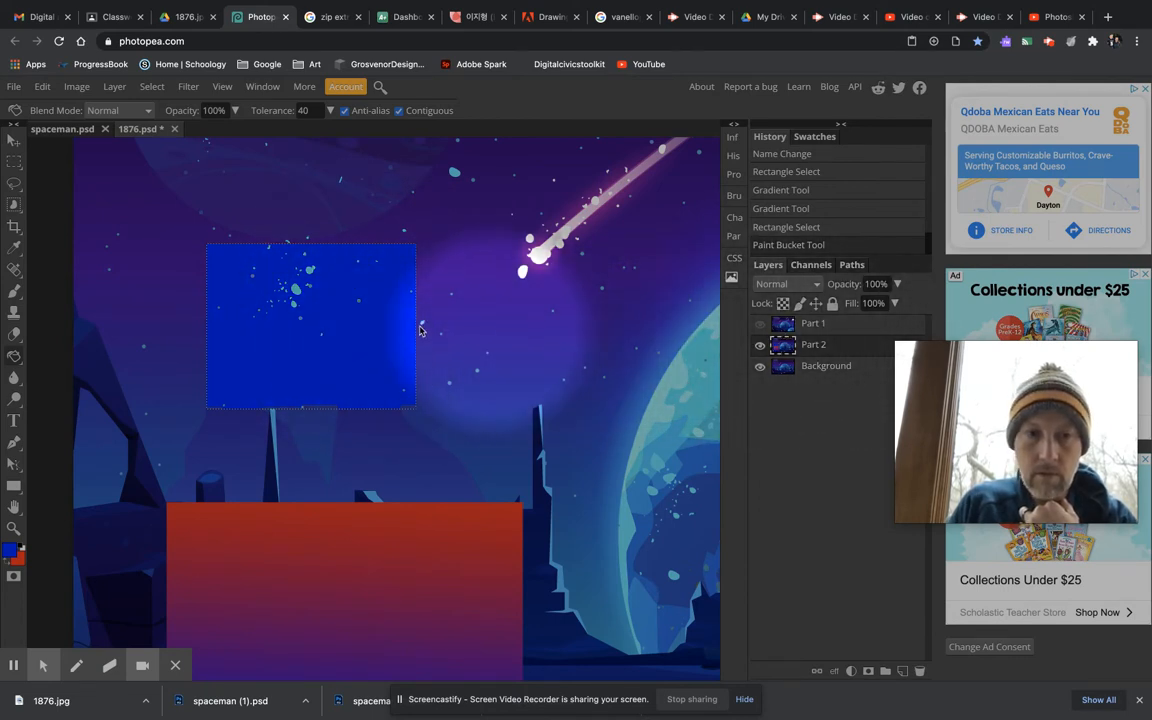
left_click(296, 292)
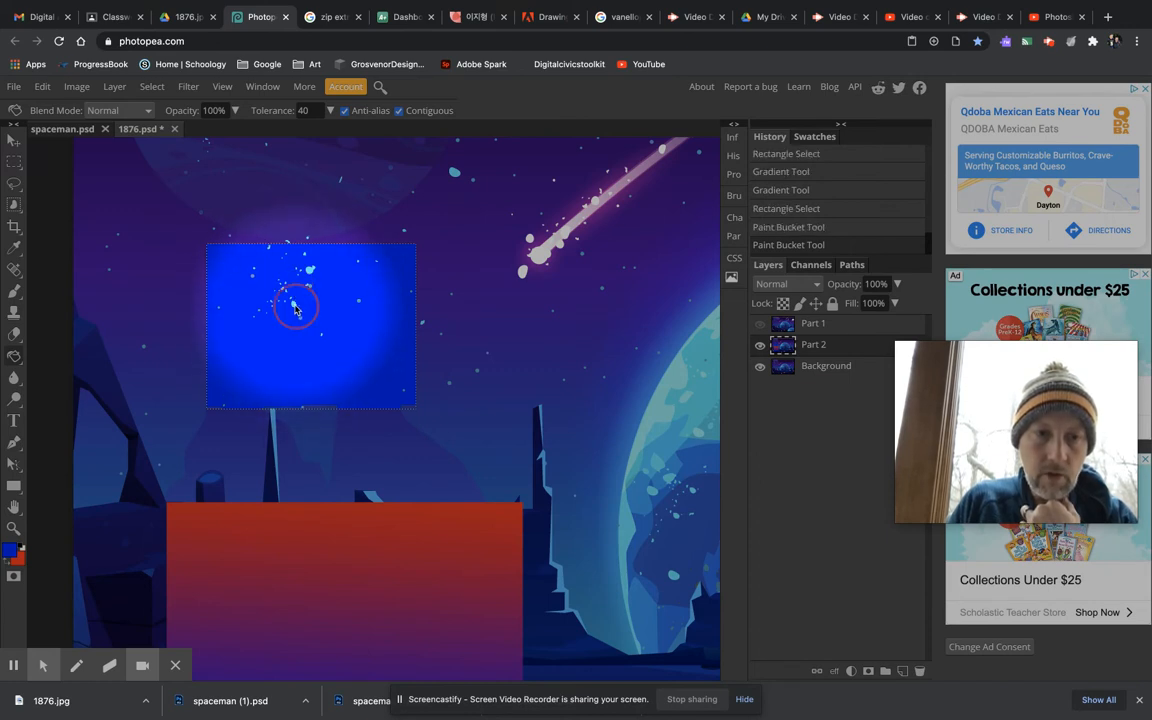
left_click(294, 306)
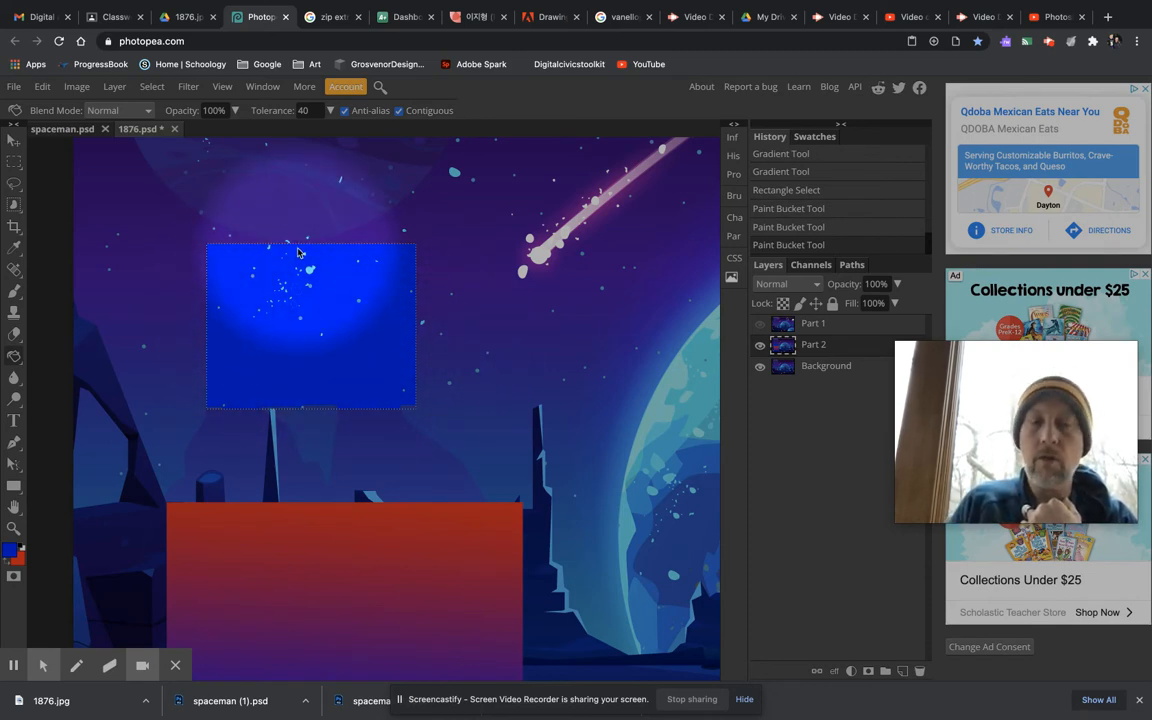
left_click(152, 87)
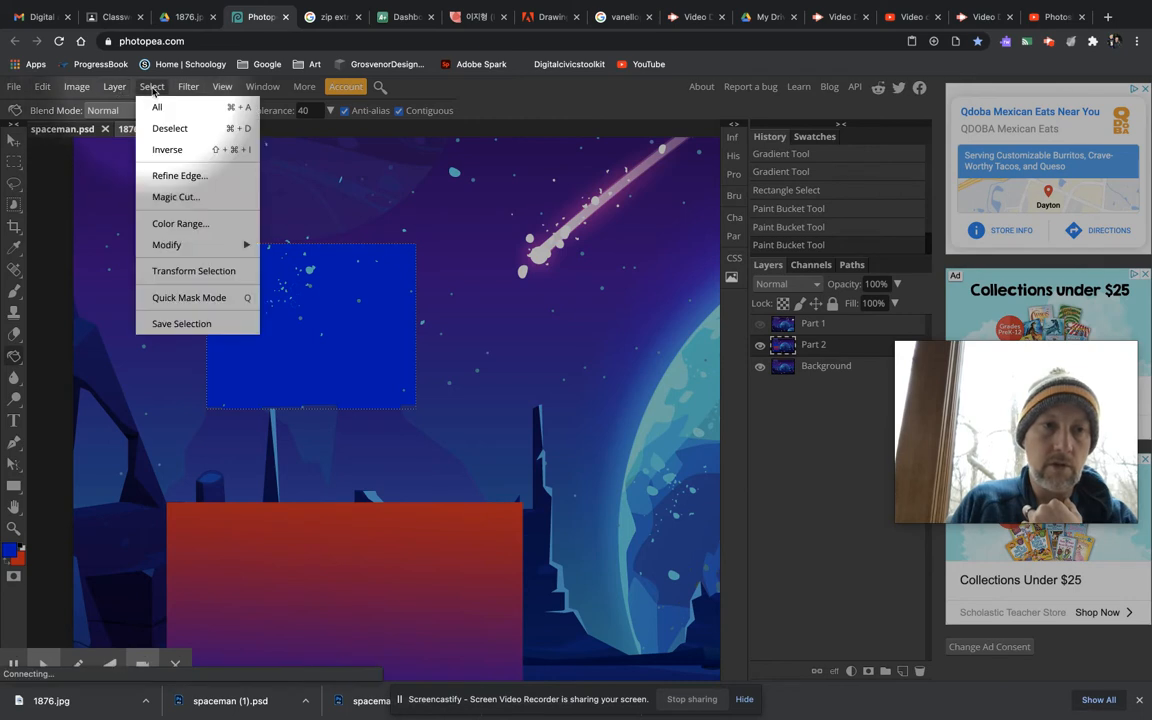
left_click(165, 127)
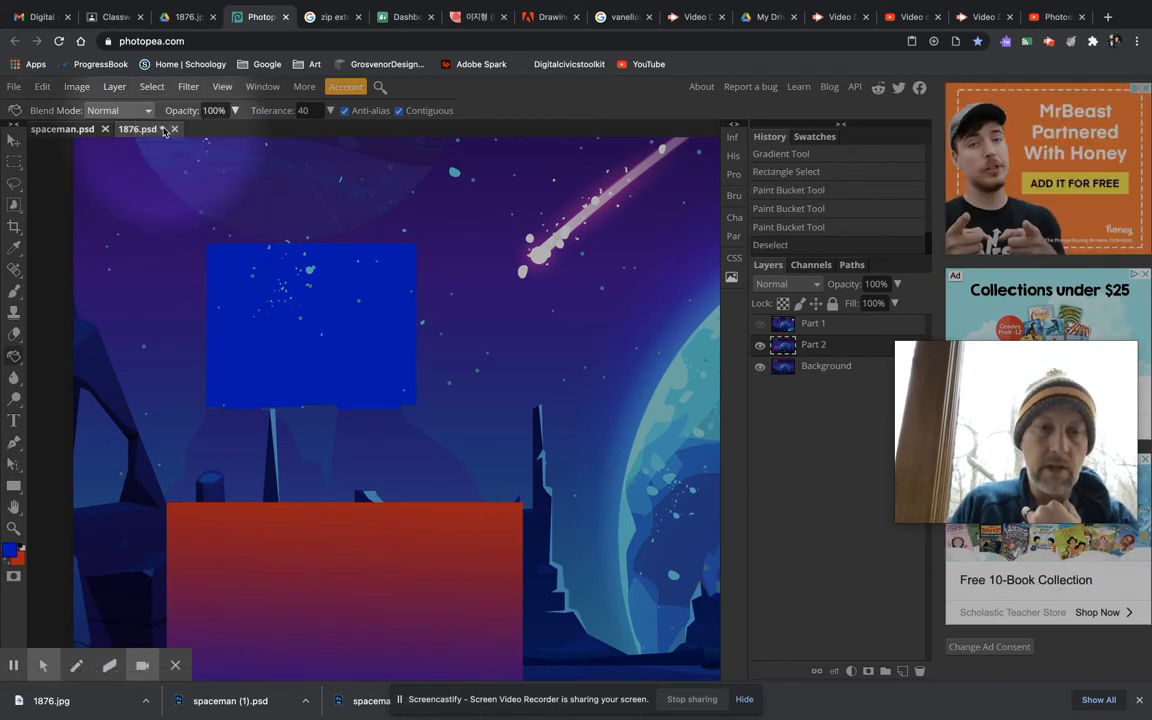
Step: Swap the colours so red ff0000 is the foreground, and fill the large olive landmass near the planet's top with the Paint Bucket
scroll(437, 300, "right", 5)
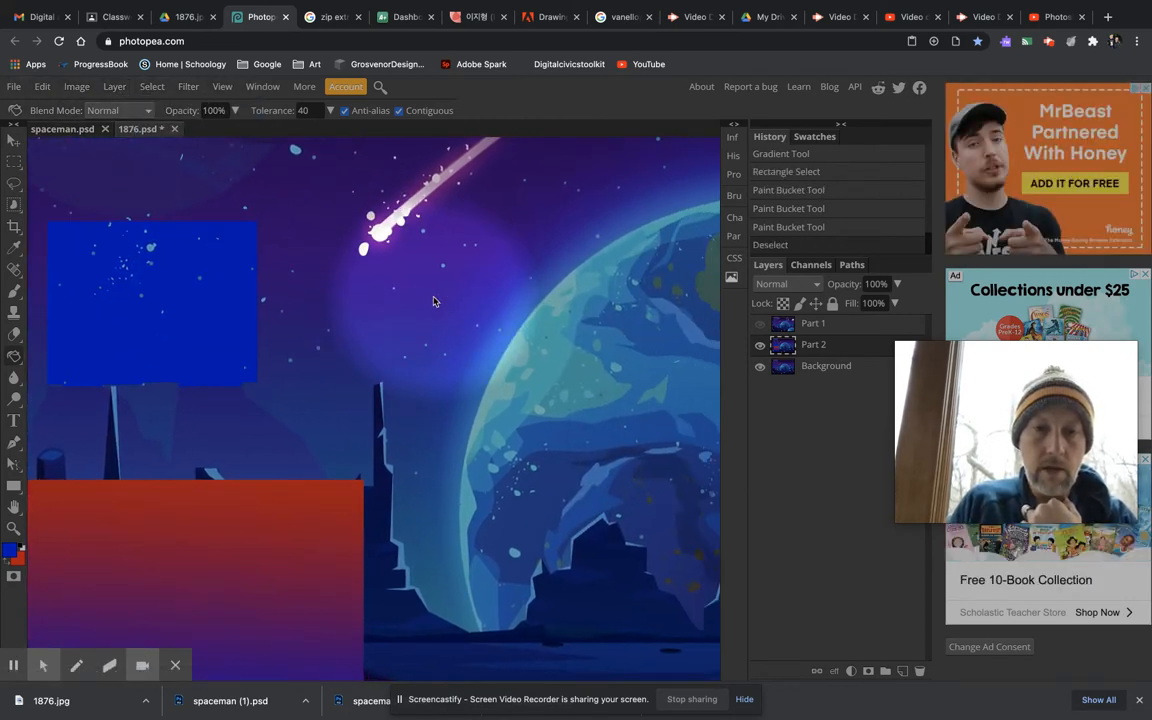
scroll(433, 301, "right", 5)
scroll(433, 301, "down", 2)
scroll(433, 301, "left", 5)
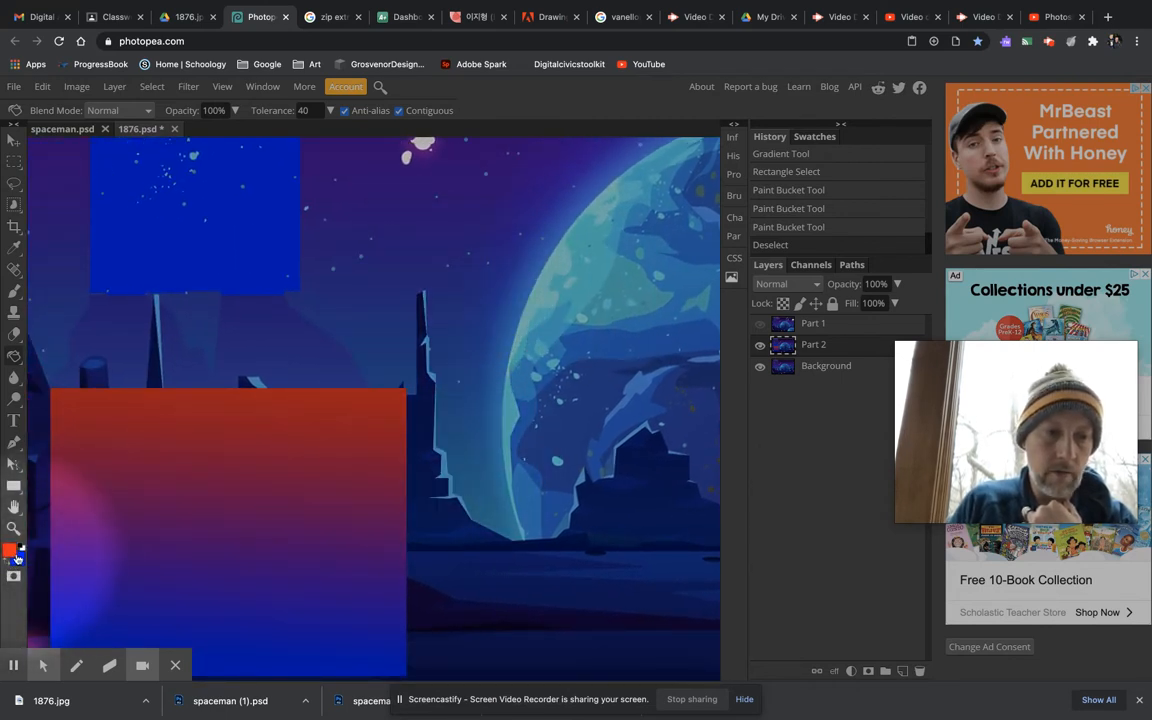
left_click(10, 552)
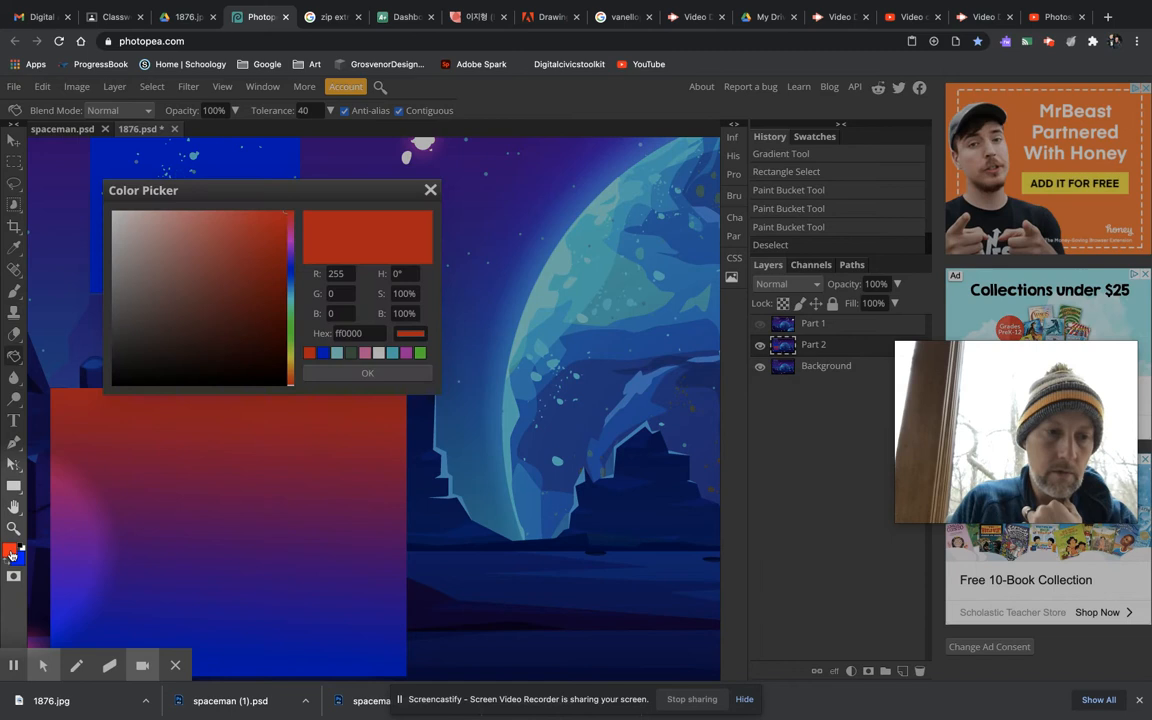
left_click(367, 373)
scroll(575, 302, "right", 5)
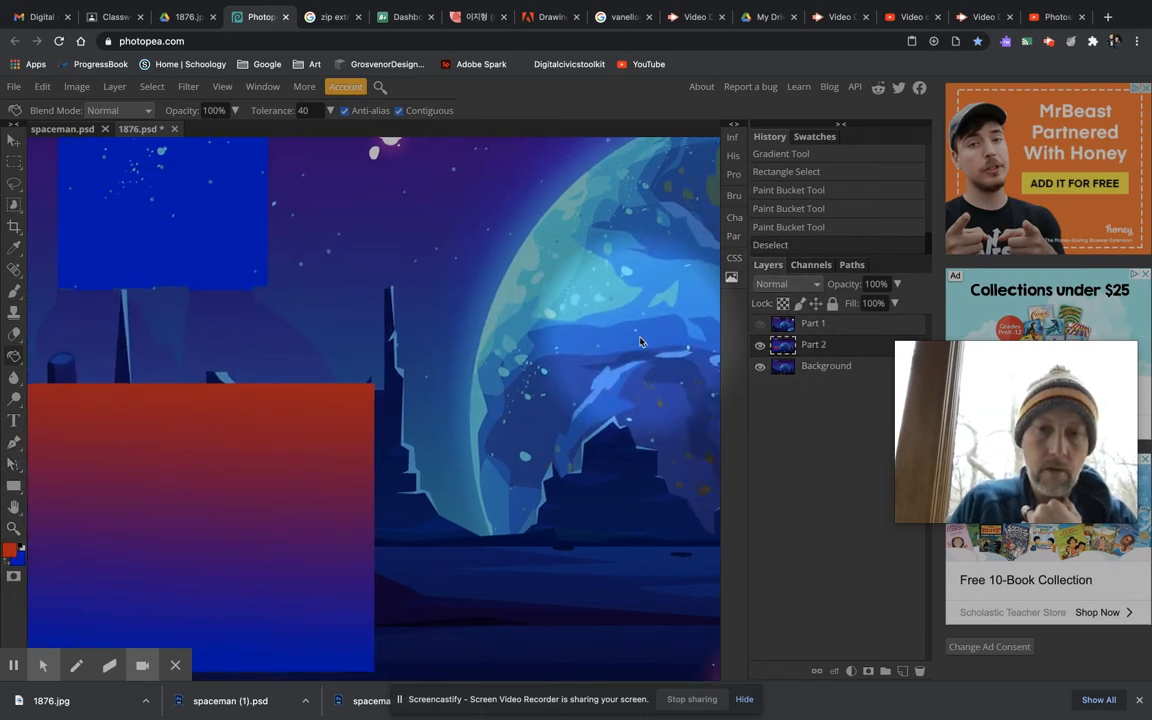
scroll(640, 342, "right", 5)
scroll(640, 342, "up", 4)
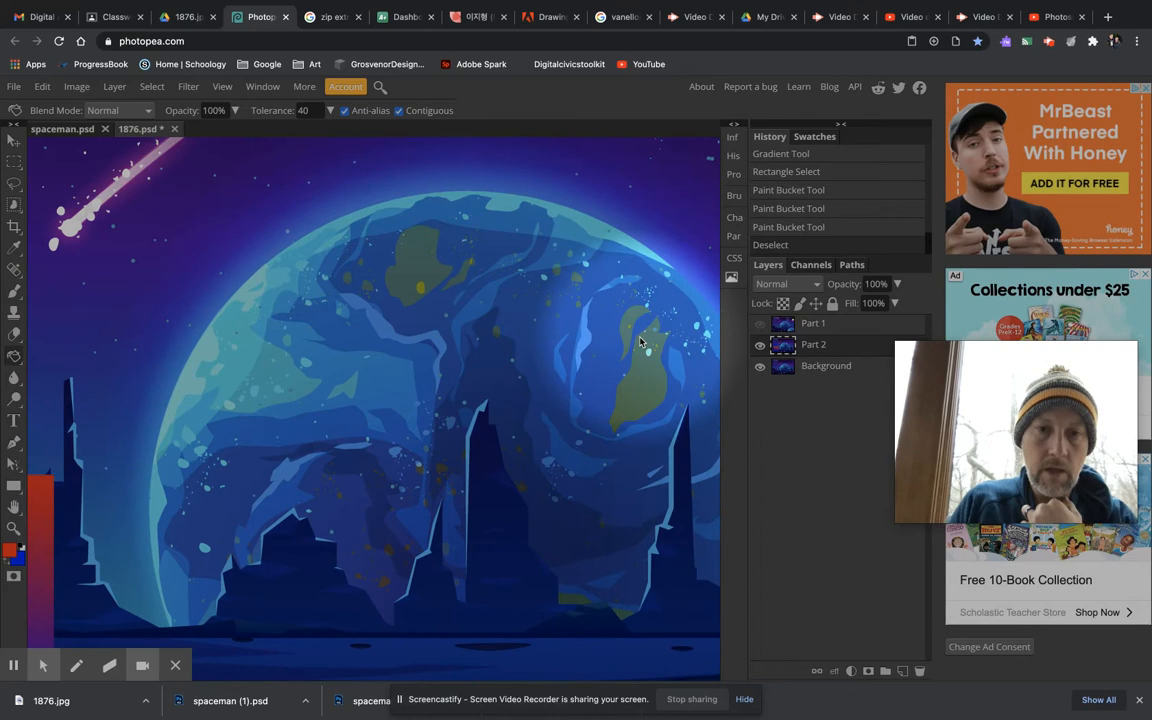
scroll(640, 342, "right", 2)
scroll(640, 342, "down", 1)
scroll(640, 342, "up", 2)
scroll(640, 342, "left", 1)
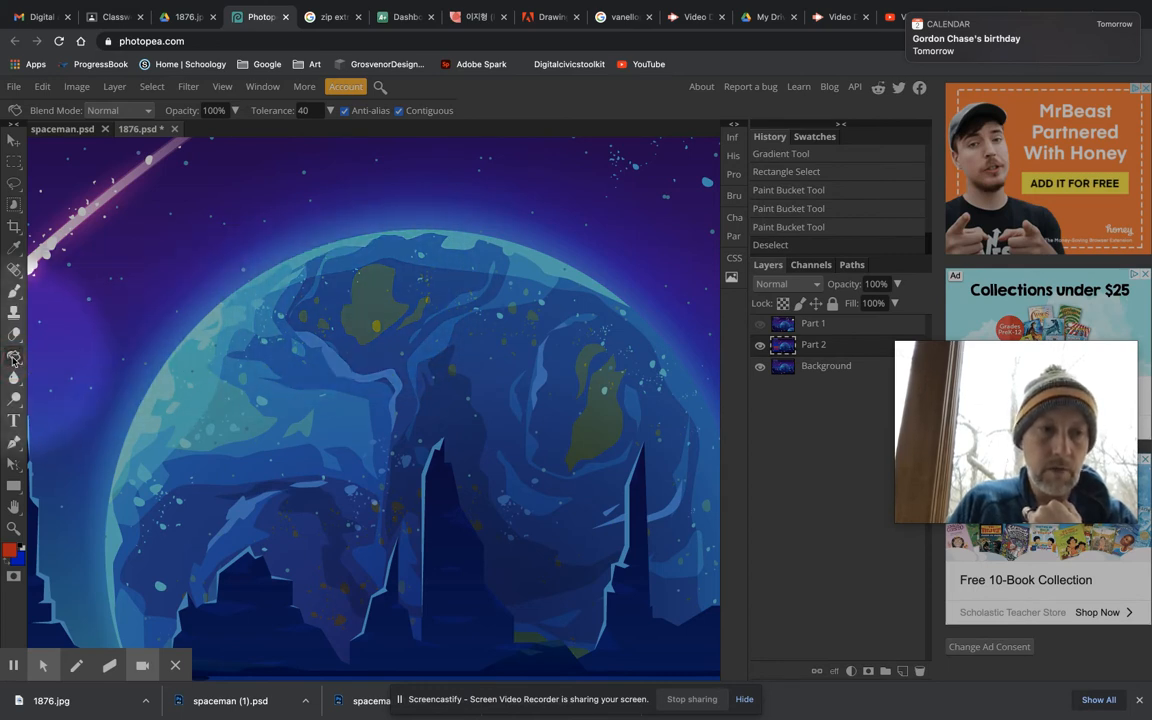
left_click(372, 302)
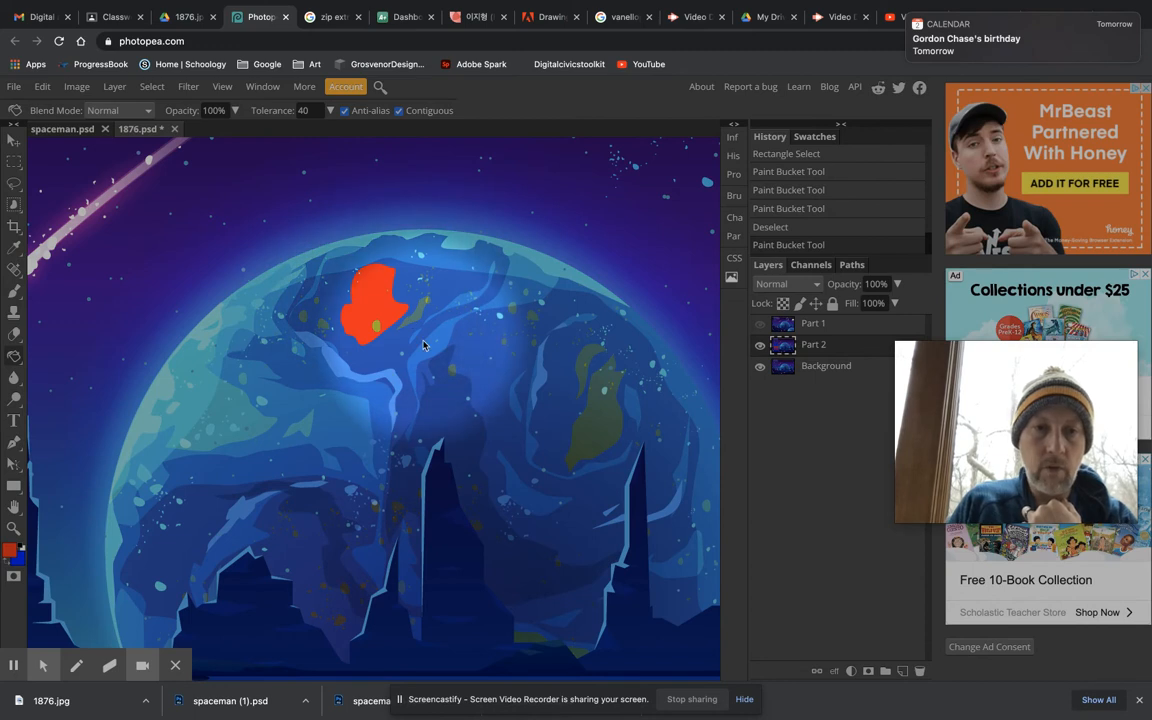
Step: Fill the small olive patch beside the red landmass and the large olive landmass on the planet's right side with red
left_click(417, 318)
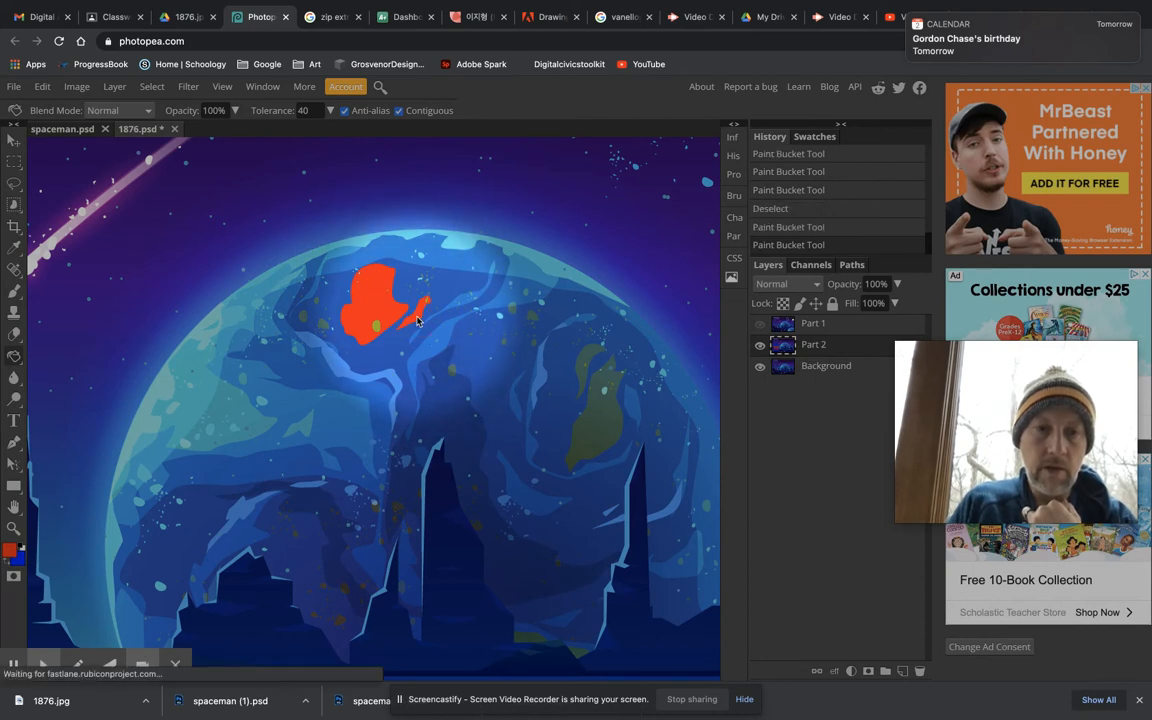
left_click(596, 420)
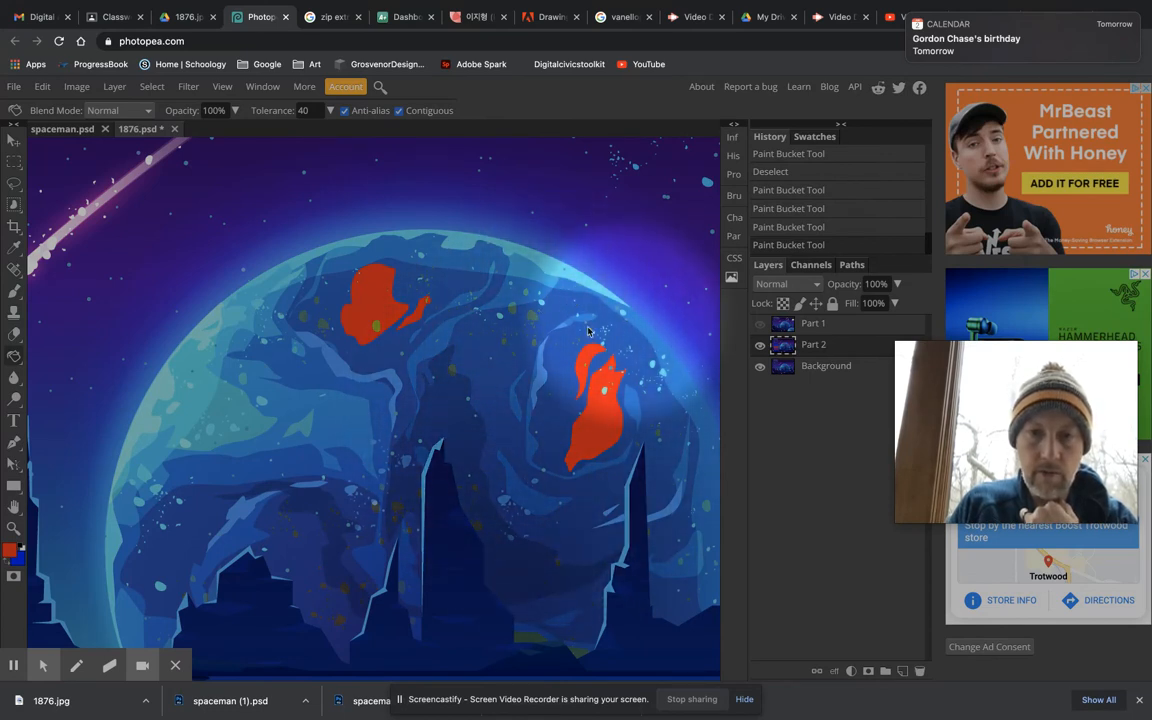
Step: Try a red fill on the planet's dark blue surface, undo it, and retry right of the planet's centre with tolerance 20
left_click(477, 363)
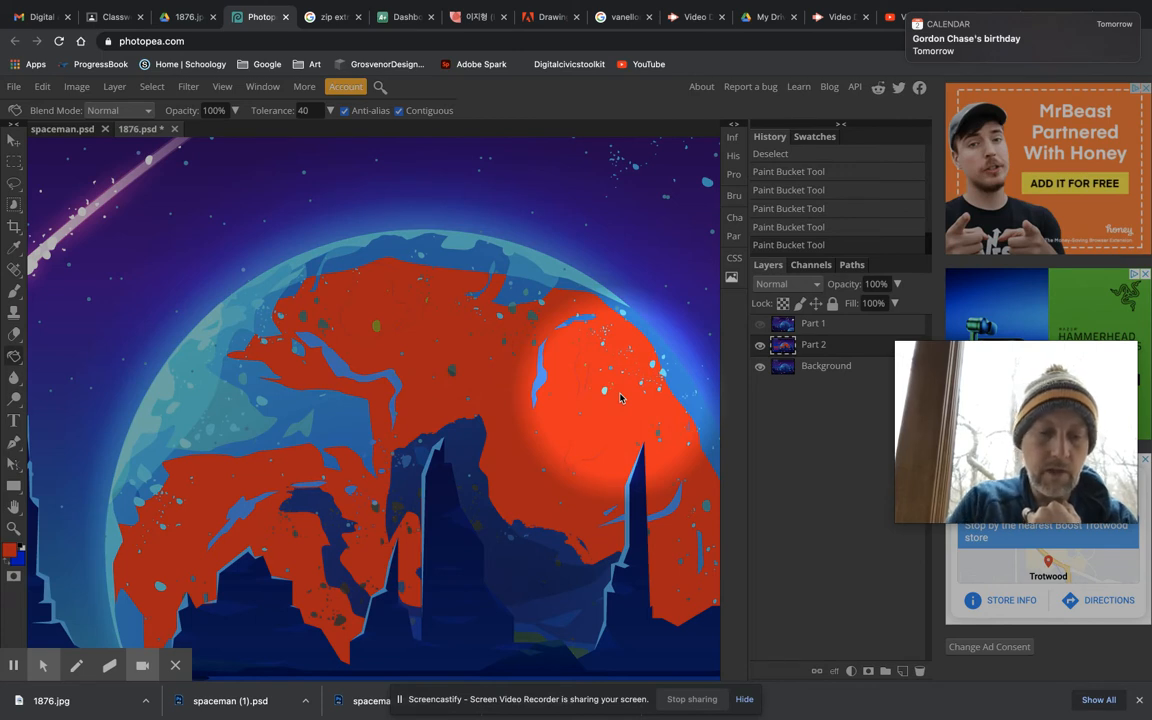
key("ctrl+z")
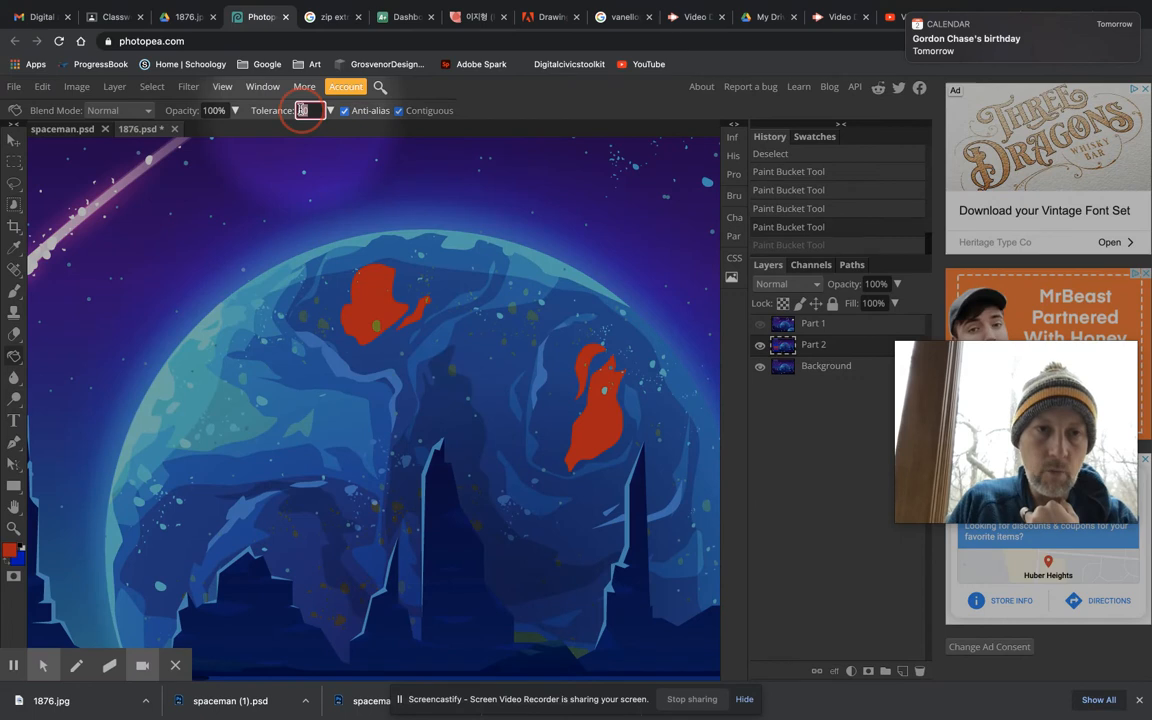
type("2")
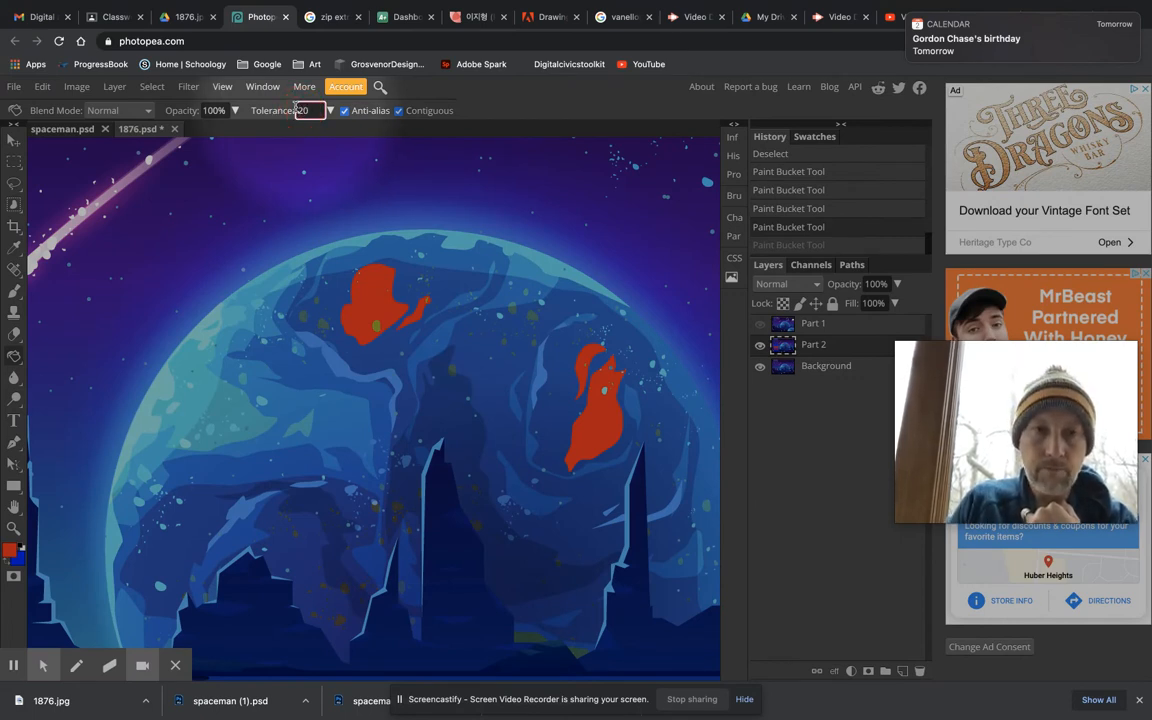
left_click(481, 110)
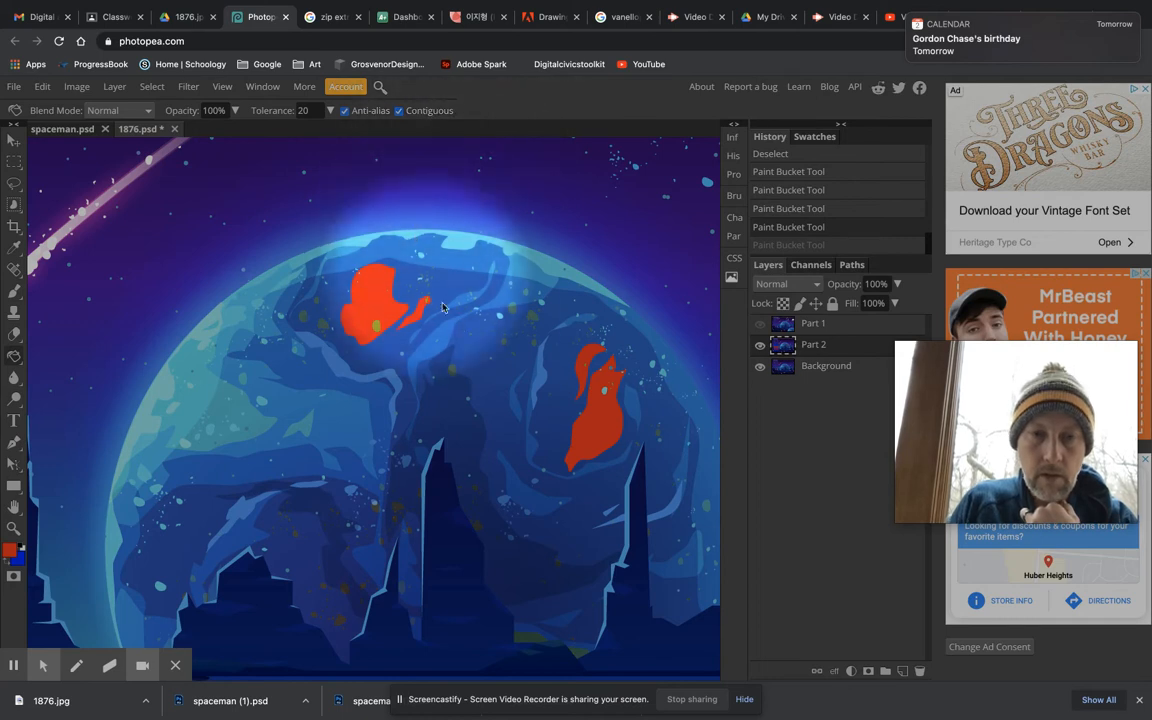
left_click(504, 363)
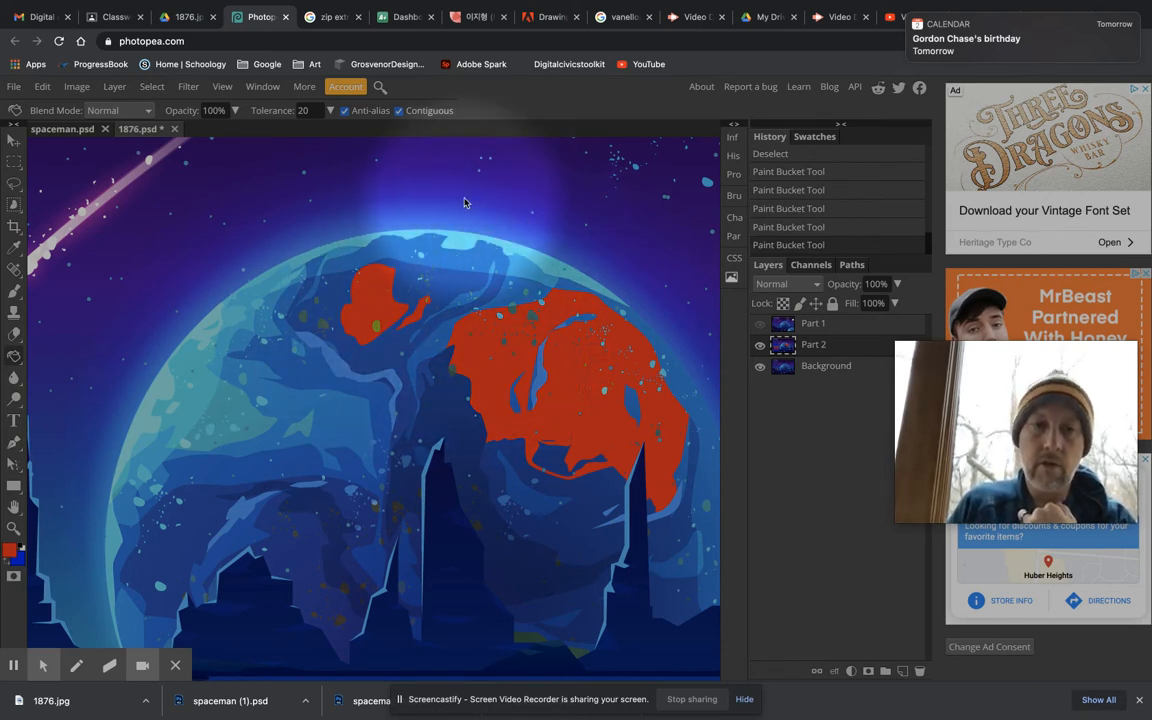
Step: Undo the last fill, try filling the planet's blue surface at tolerance 100, undo that too and return the tolerance to 40
left_click(305, 110)
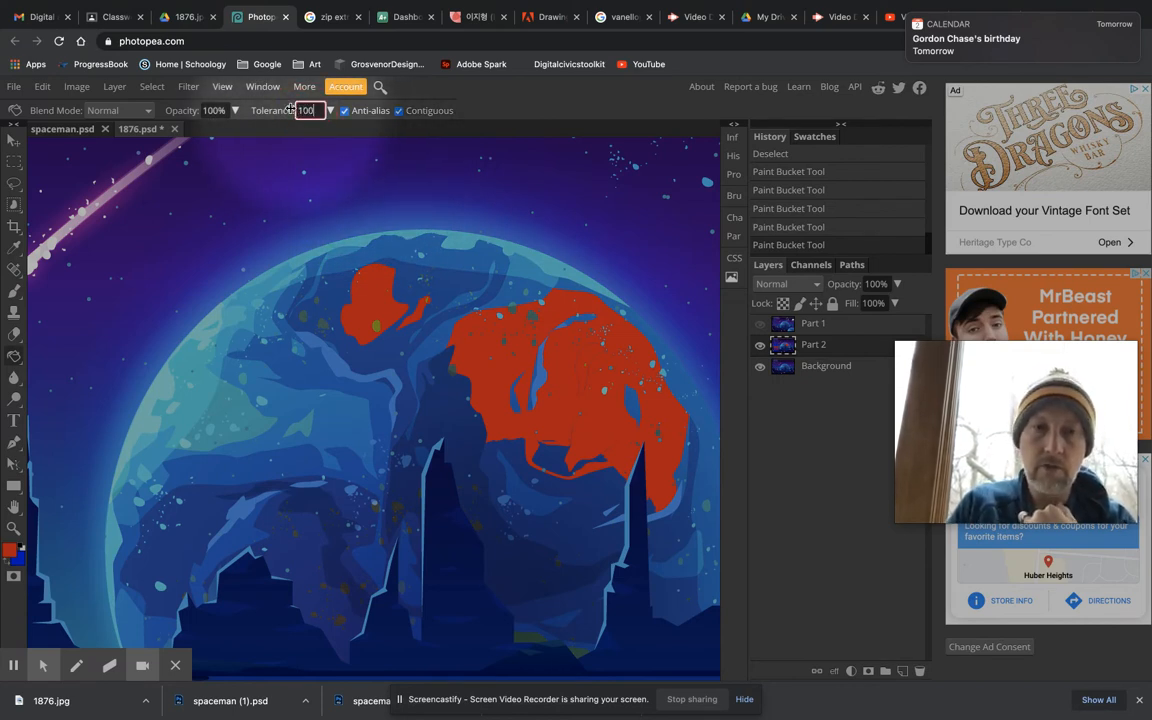
left_click(493, 112)
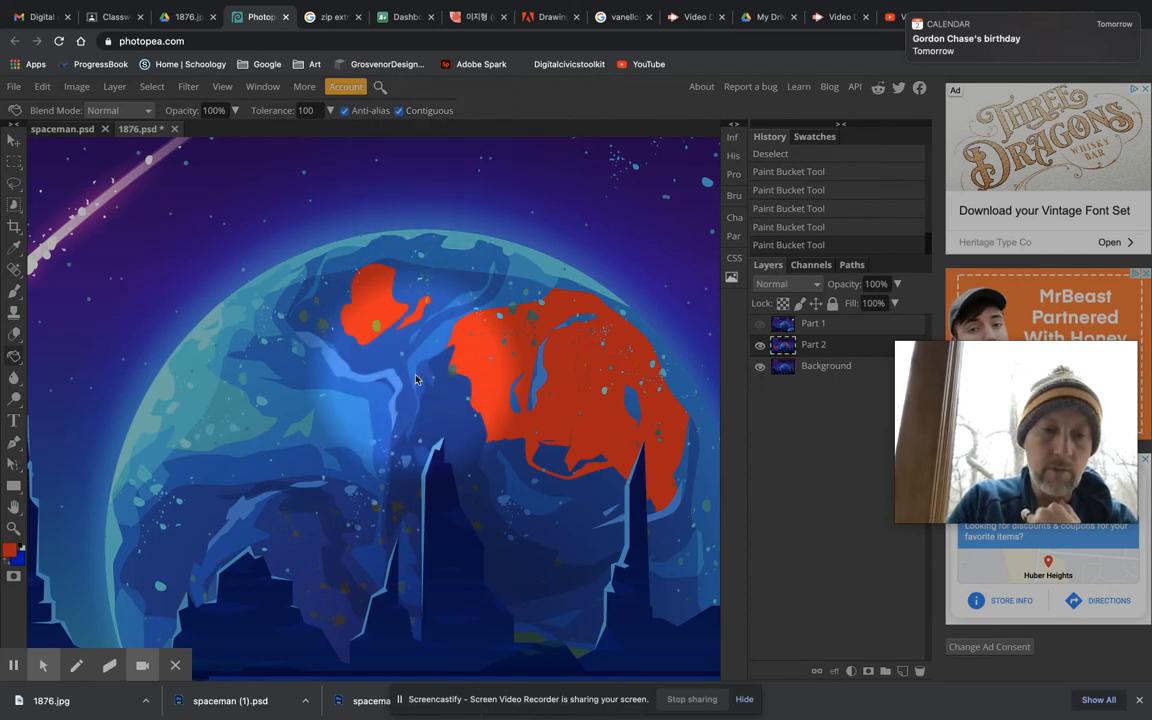
key("ctrl+z")
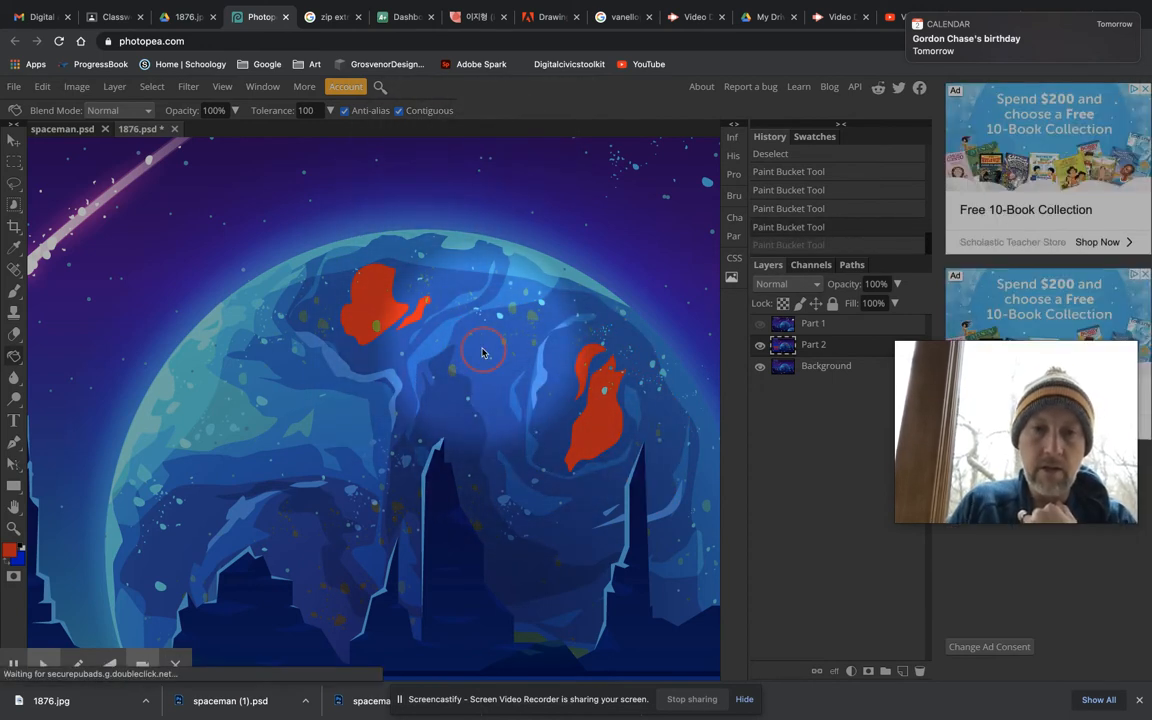
left_click(482, 352)
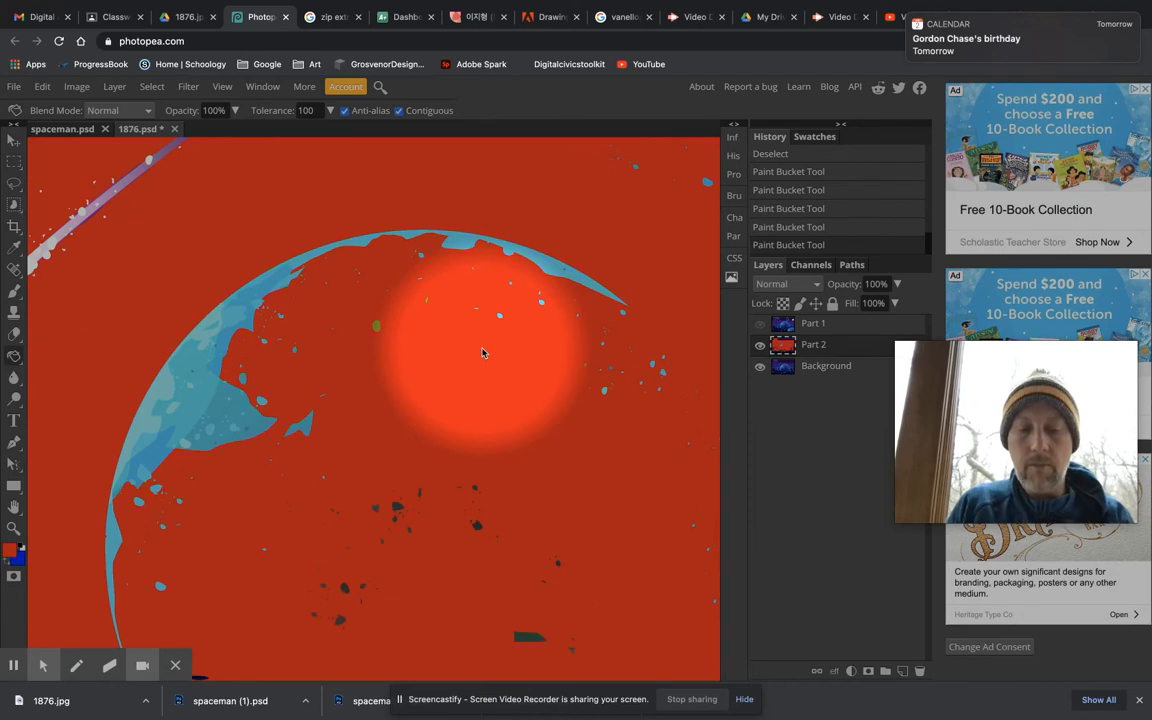
key("ctrl+0")
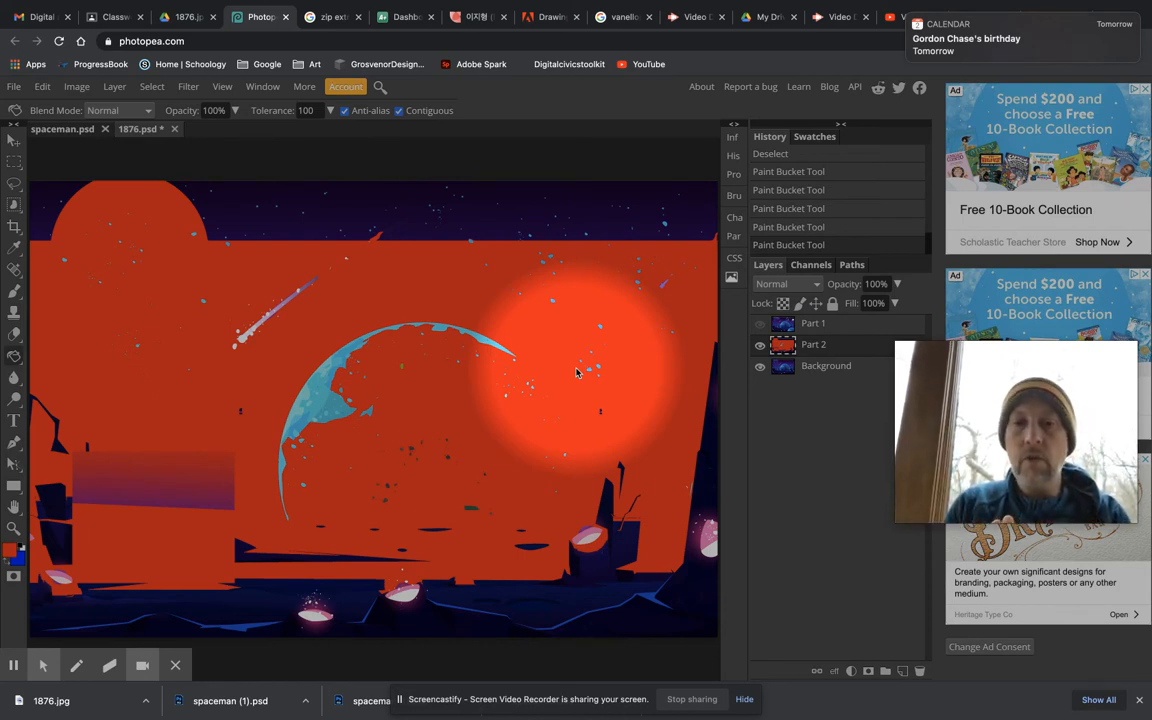
key("ctrl+z")
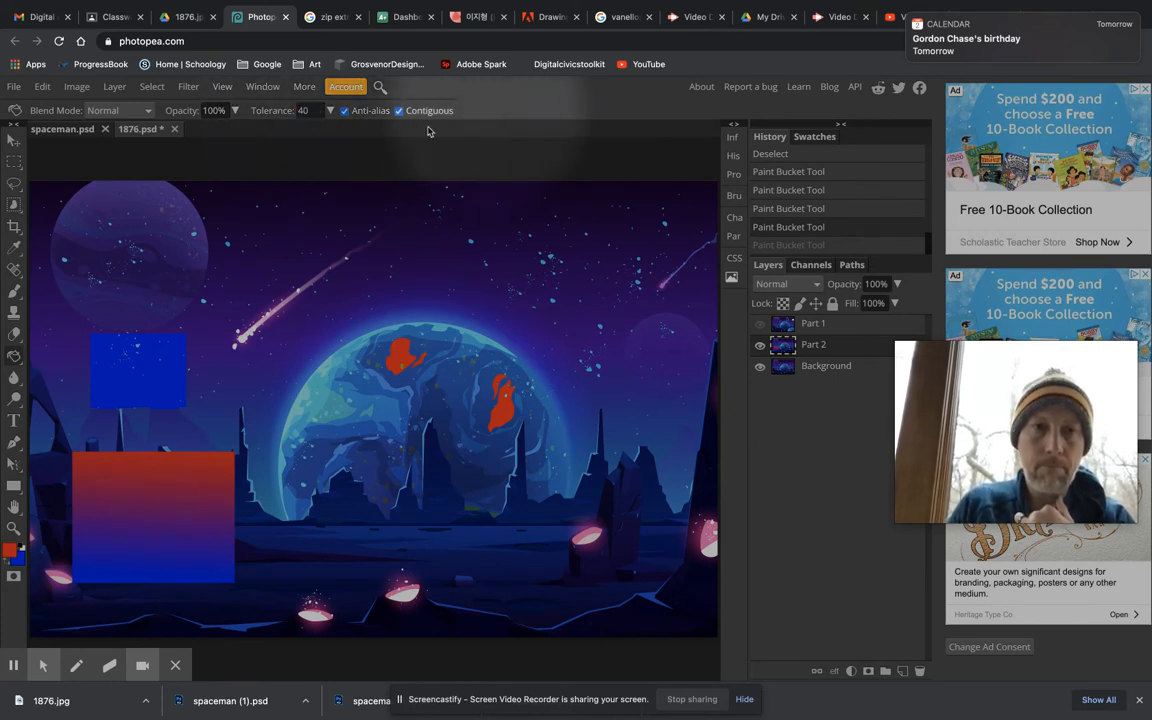
Step: Use the Smudge Tool to smear a large light blue speck in the sky leftward and a small round speck diagonally upward
left_click(14, 381)
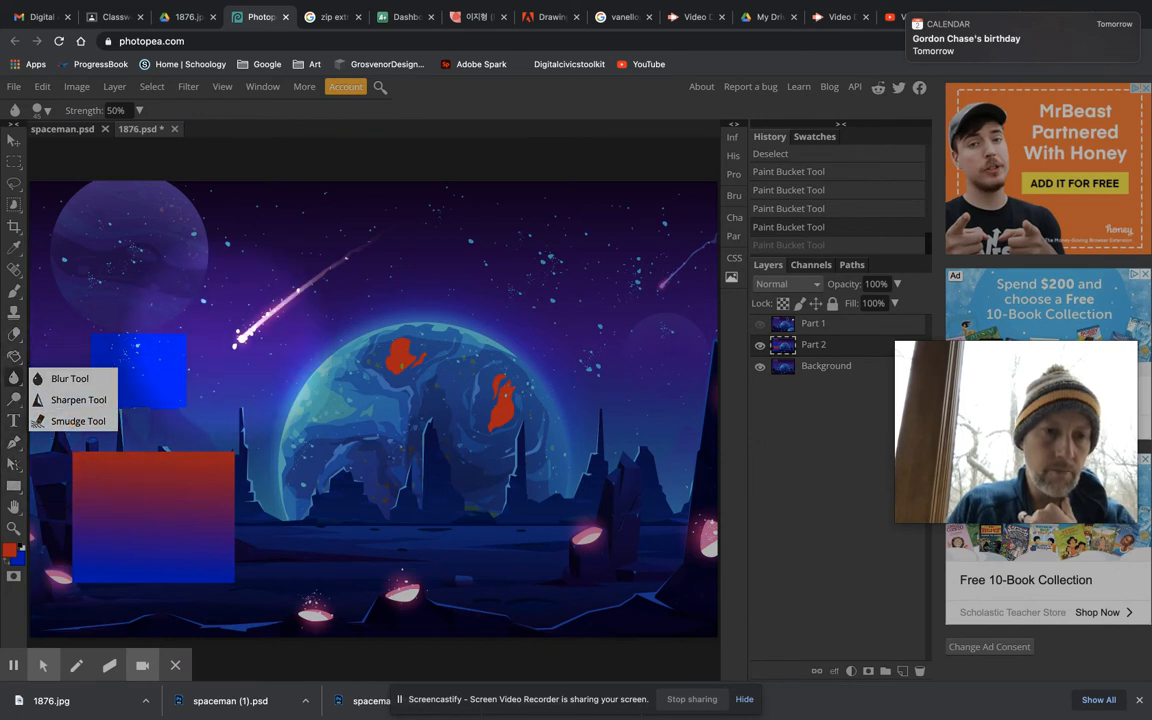
left_click(70, 378)
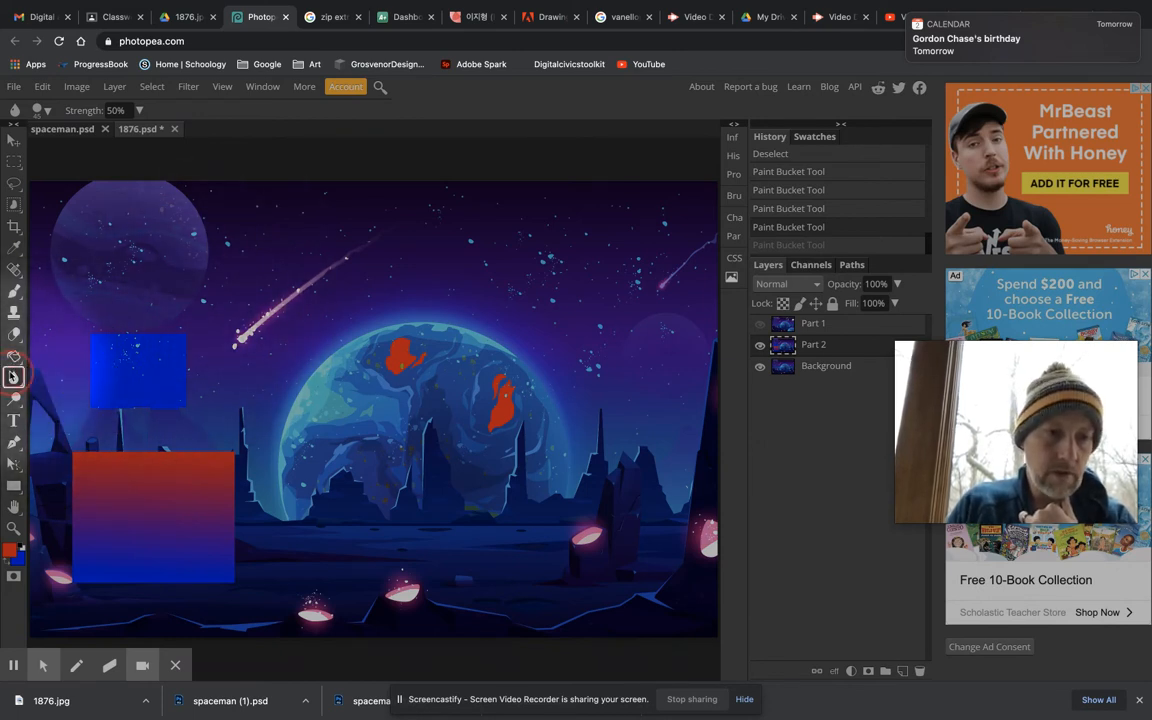
left_click(14, 377)
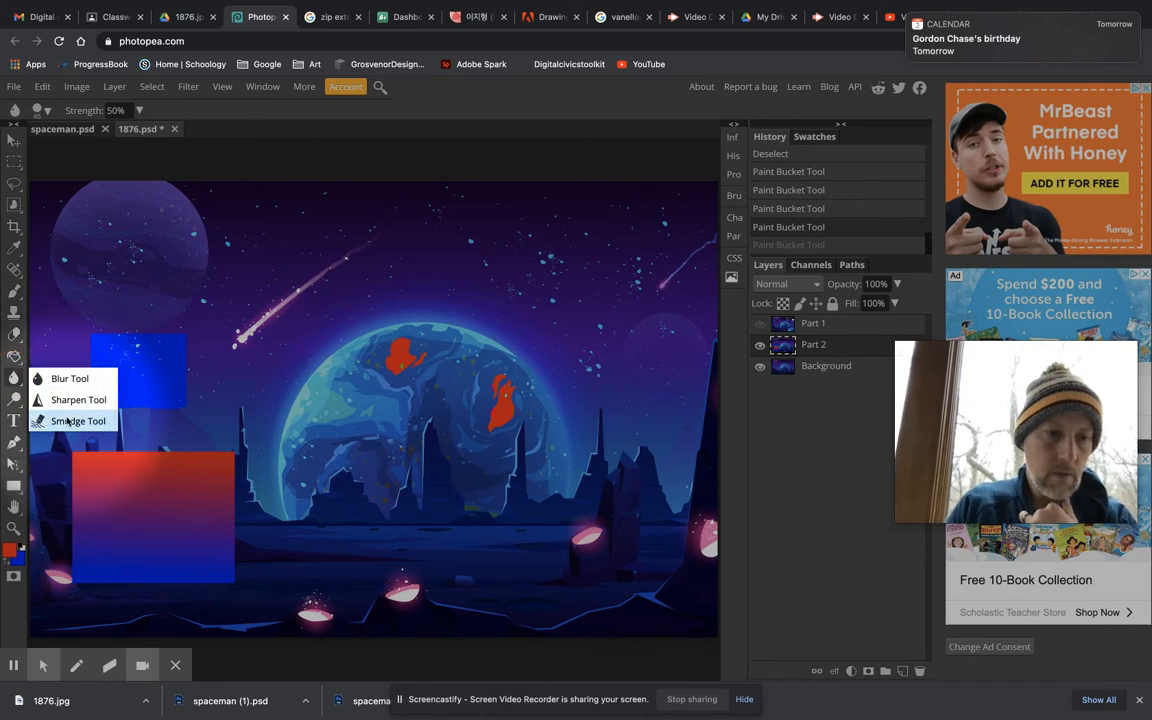
left_click(67, 421)
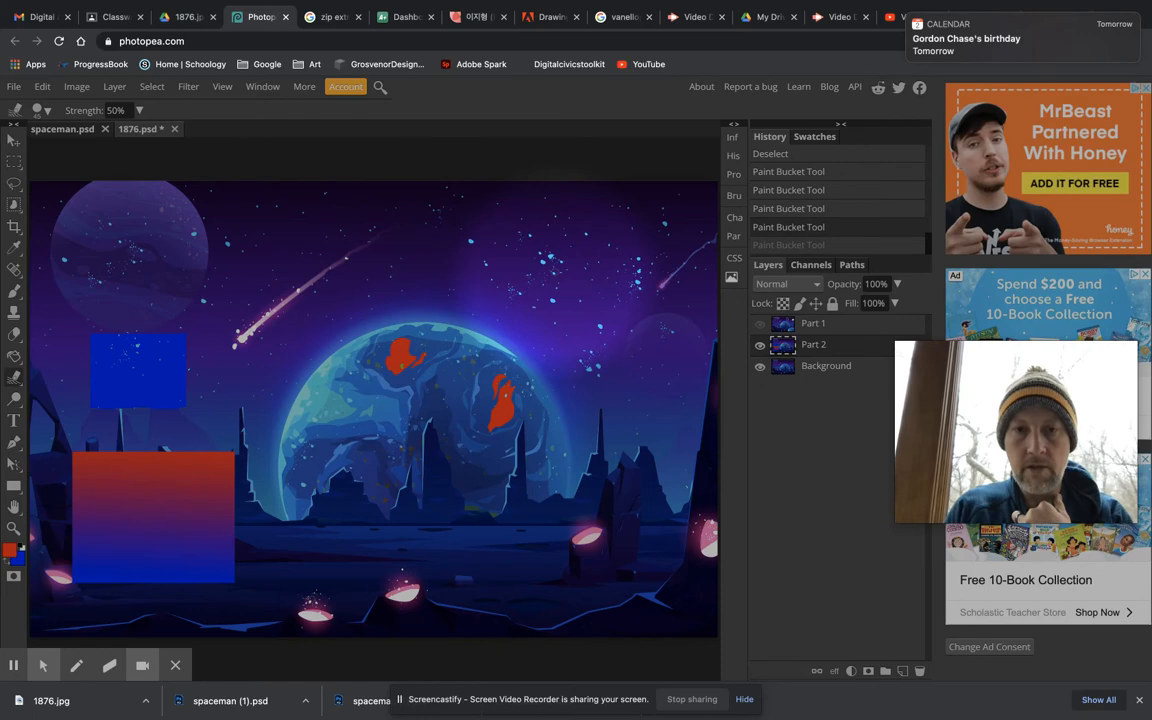
scroll(590, 250, "up", 5)
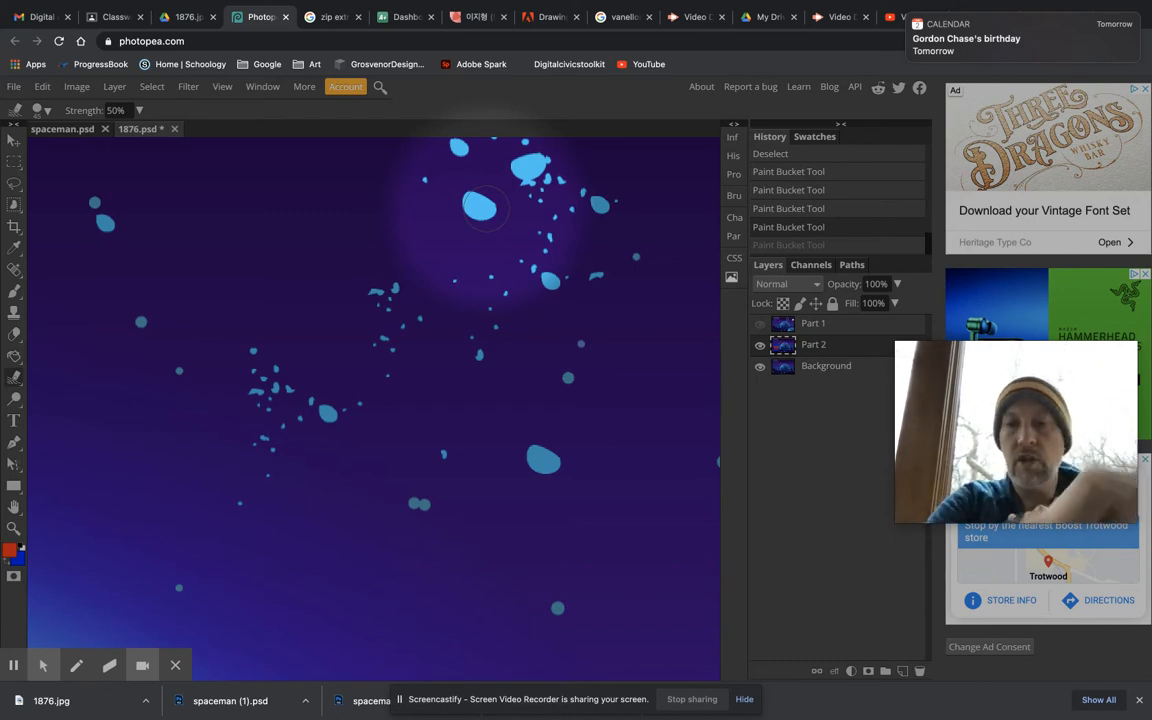
left_click_drag(484, 209, 335, 201)
mouse_move(462, 216)
left_mouse_down()
mouse_move(375, 219)
mouse_move(343, 233)
left_mouse_up()
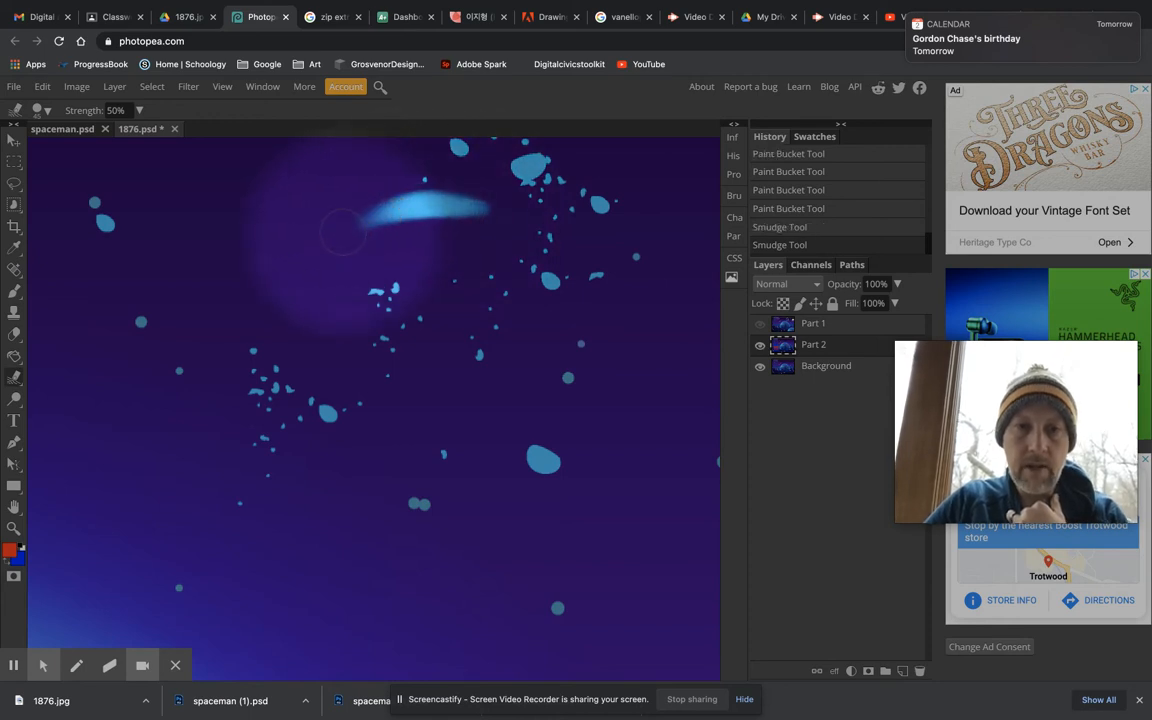
left_click_drag(432, 209, 399, 237)
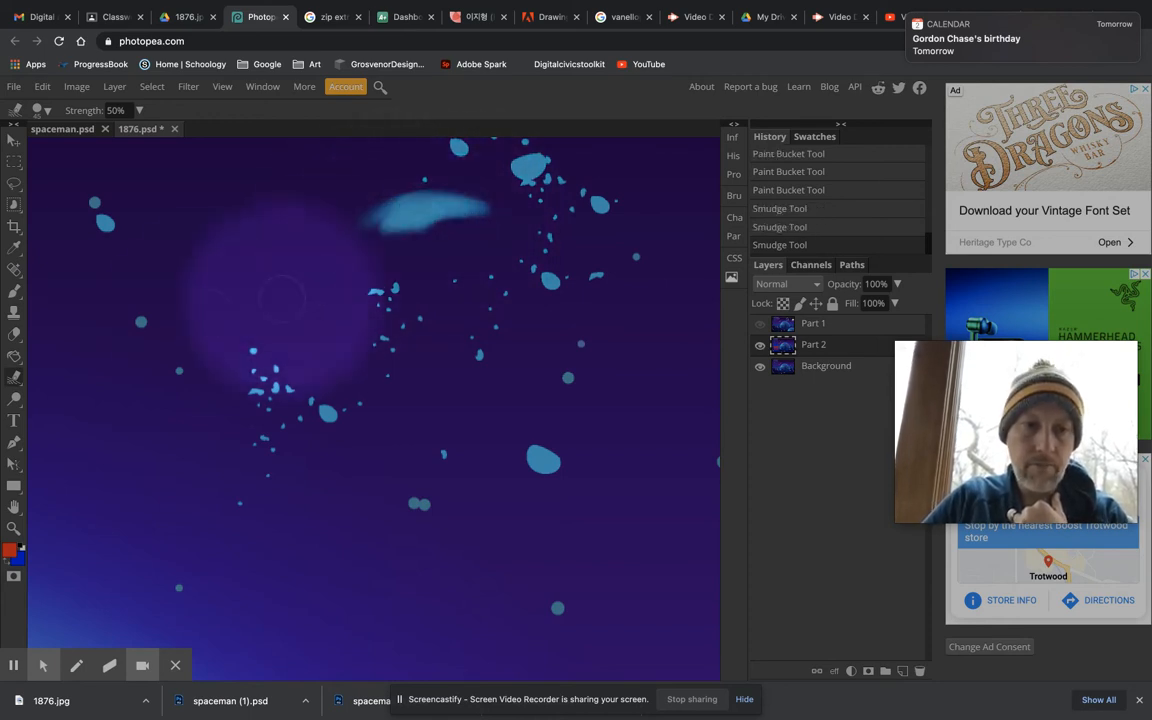
left_click_drag(141, 321, 175, 262)
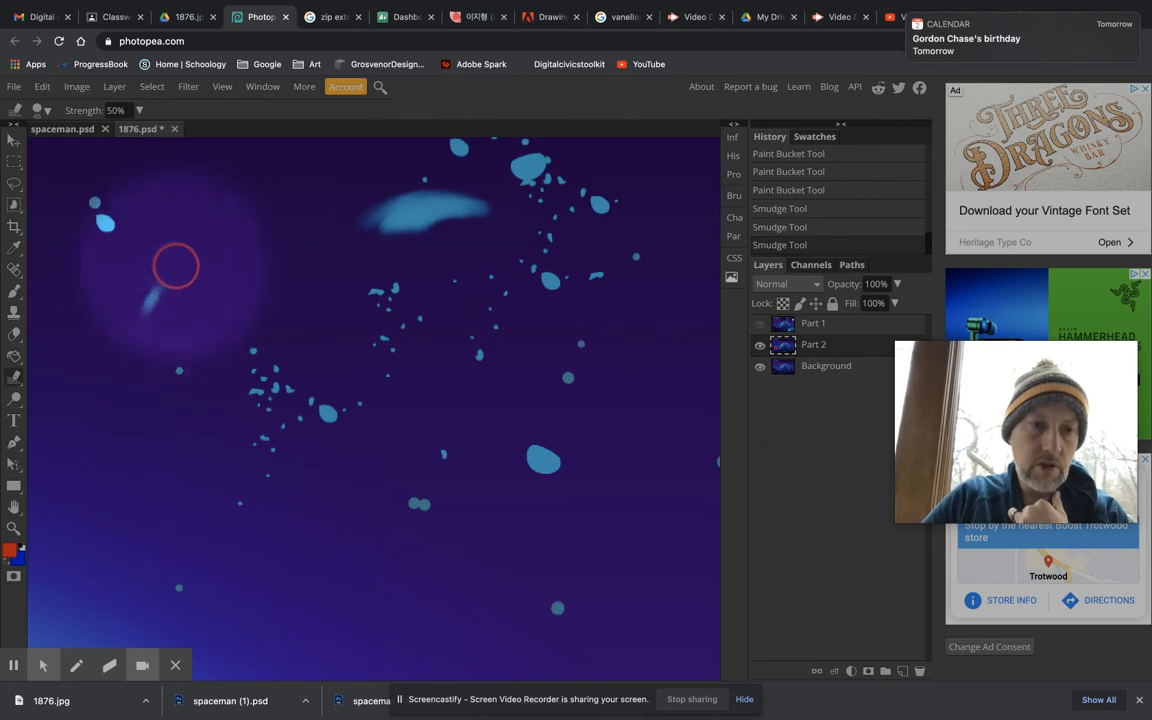
mouse_move(213, 304)
left_mouse_down()
mouse_move(153, 391)
mouse_move(92, 449)
mouse_move(60, 434)
mouse_move(104, 348)
mouse_move(52, 338)
left_mouse_up()
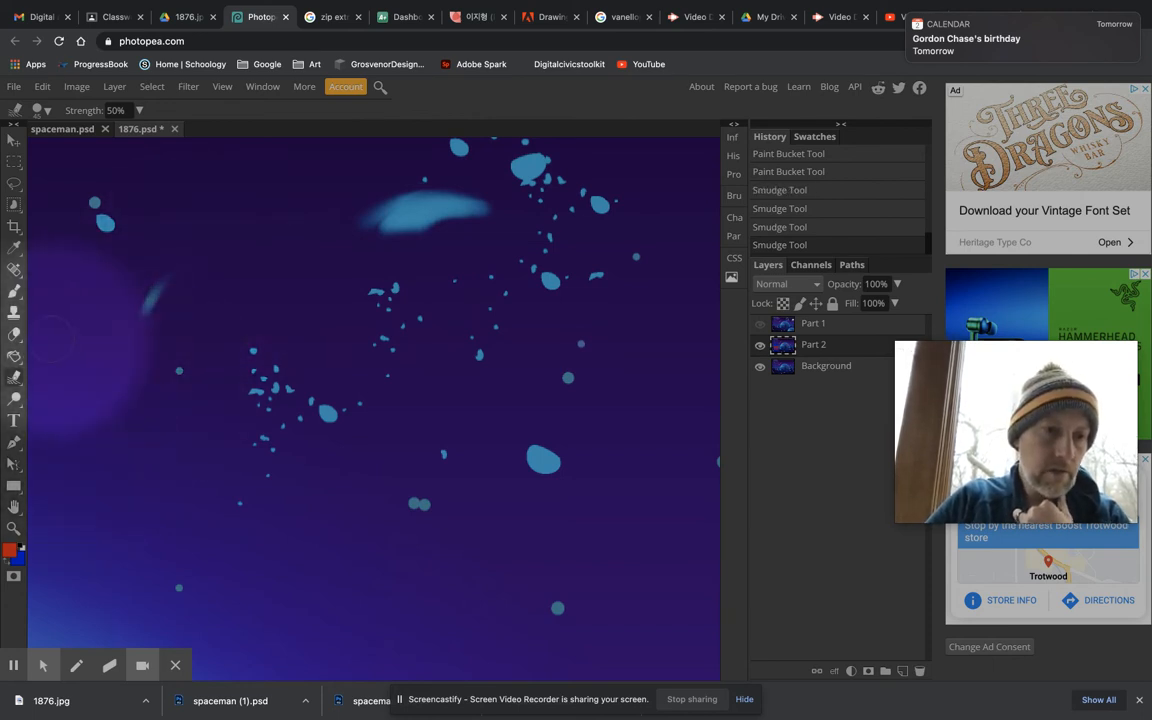
Step: Soften the two small round specks just above the large lower speck in the sky using the Blur Tool
left_click(14, 377)
left_click(72, 380)
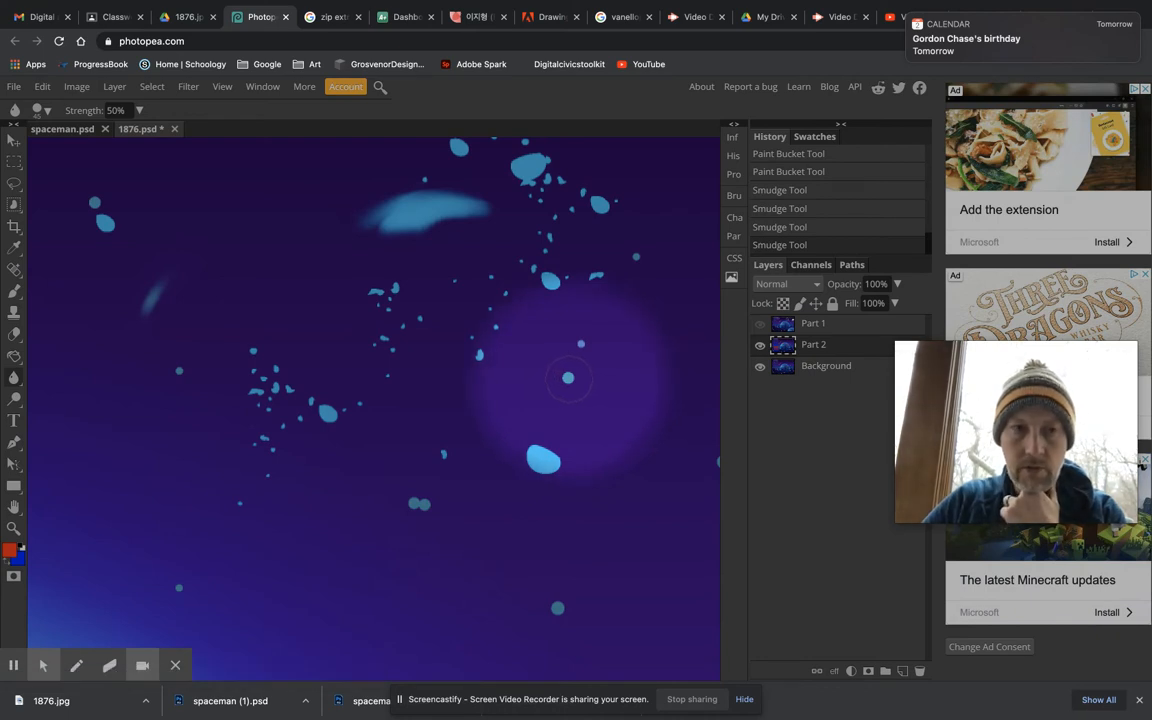
left_click(41, 110)
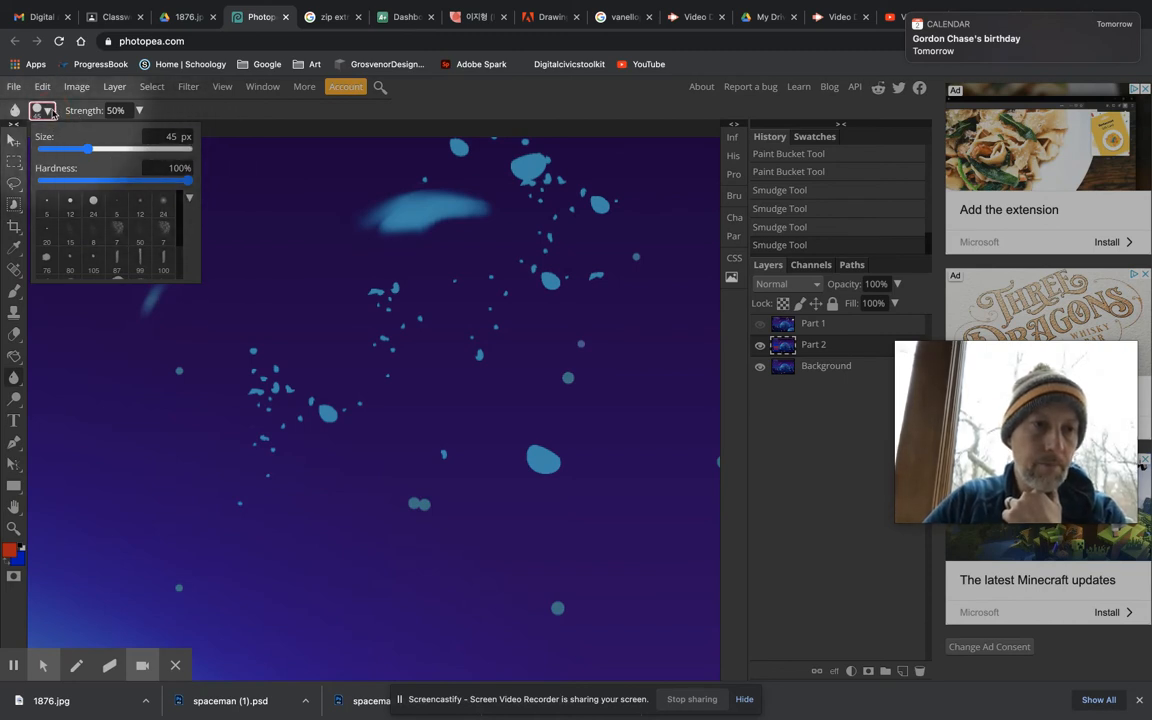
left_click(404, 115)
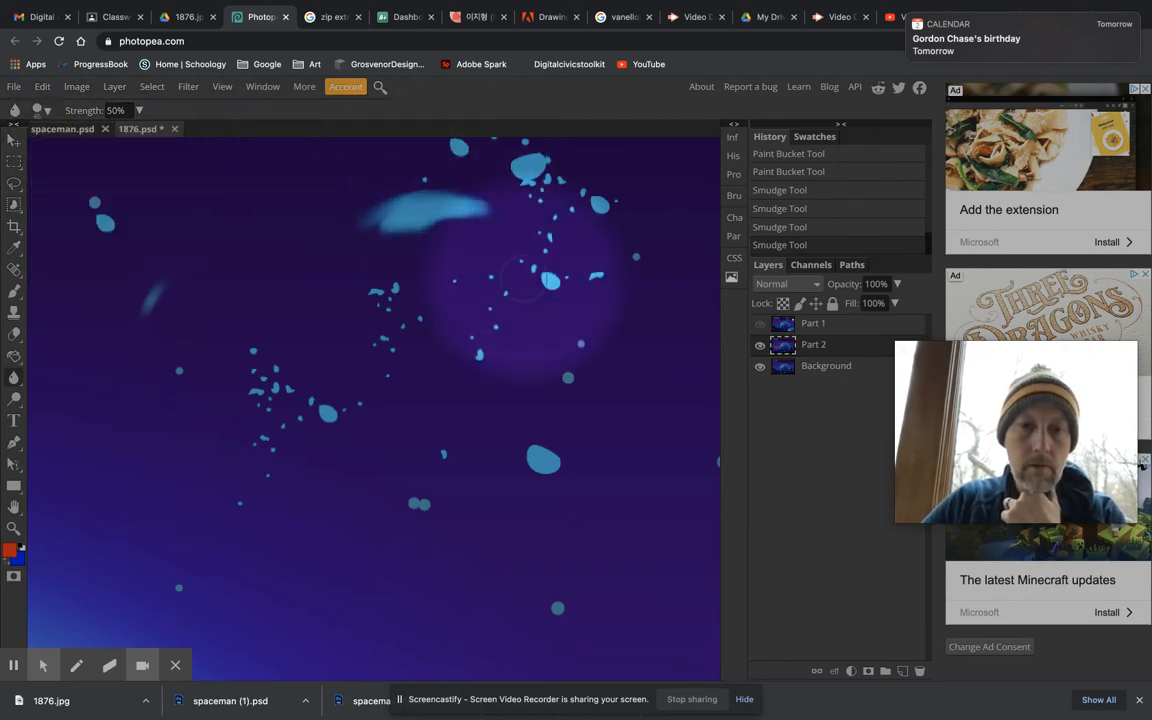
left_click(568, 384)
left_click(568, 384)
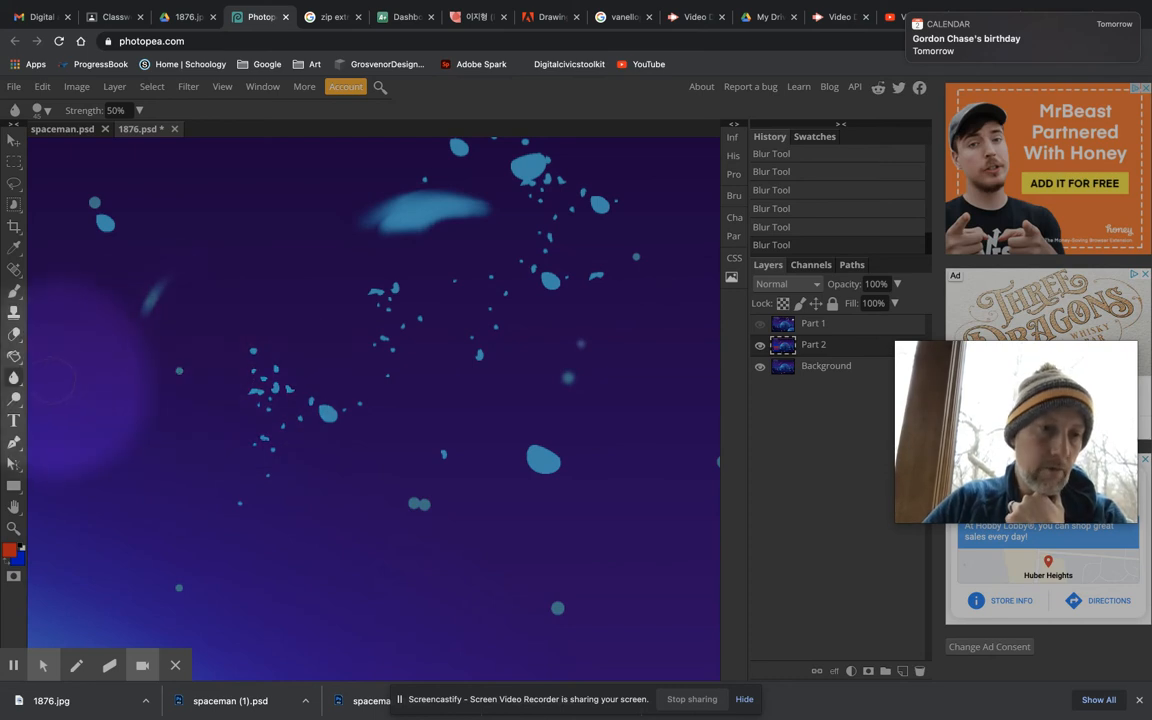
Step: Sharpen the same two blurred specks repeatedly with the Sharpen Tool until they have bright centres and dark halos
right_click(14, 377)
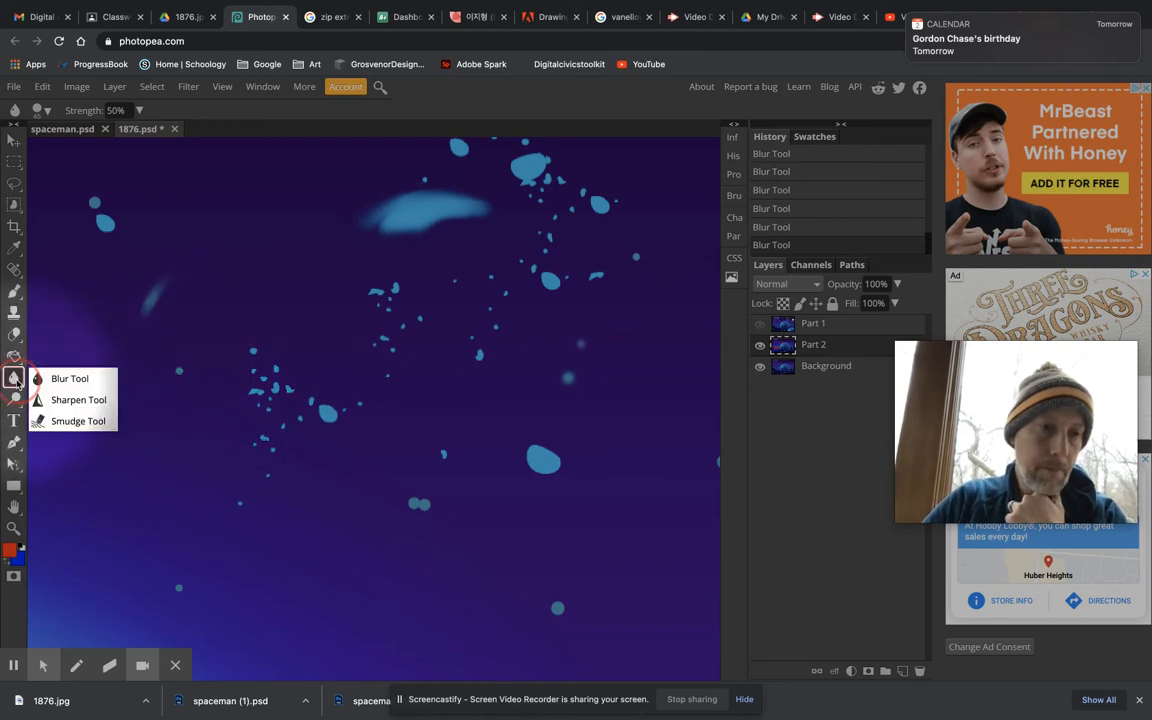
left_click(88, 399)
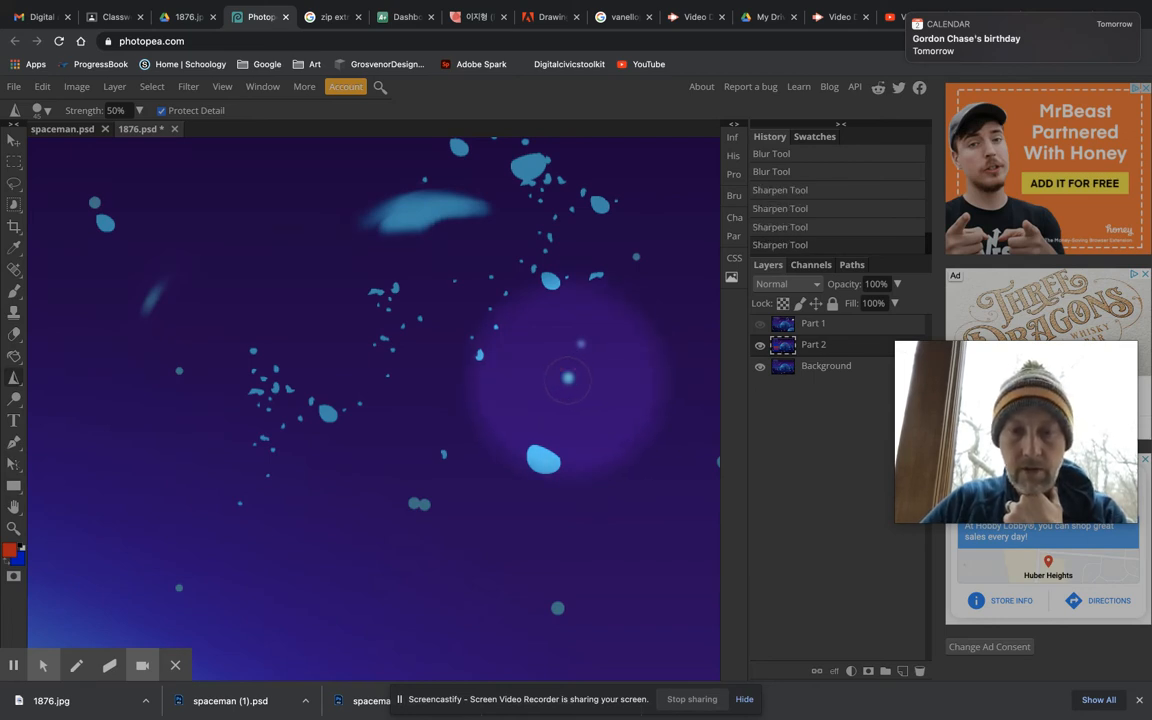
left_click(567, 378)
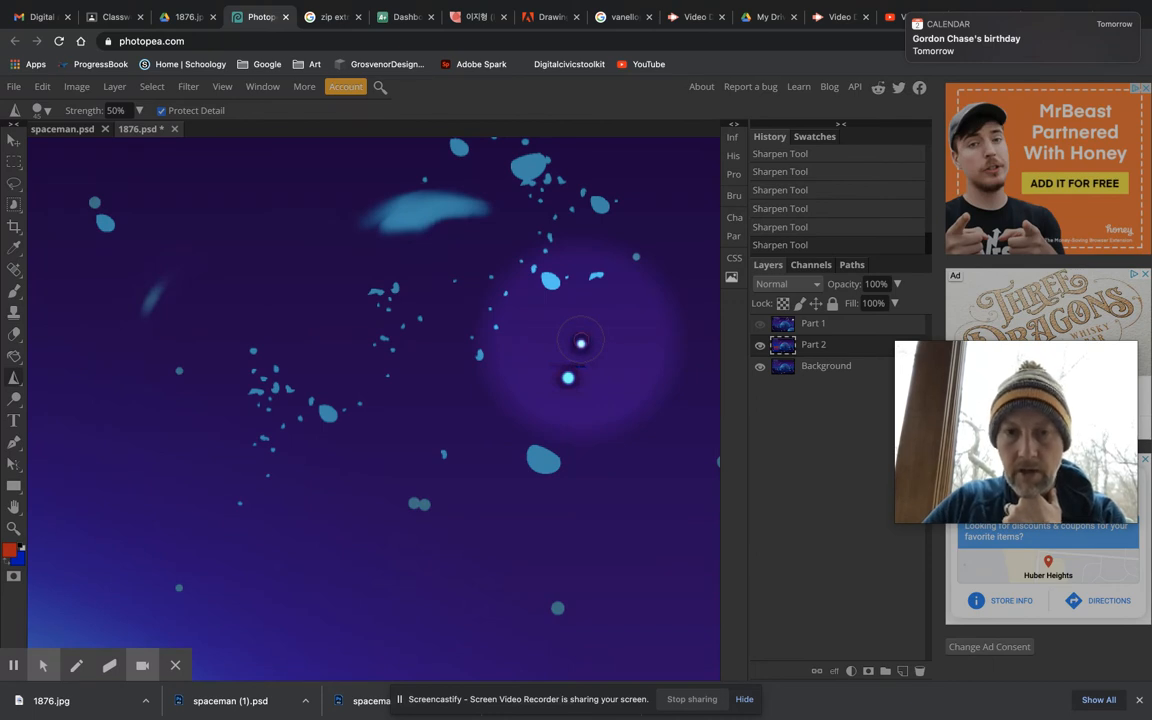
left_click(580, 343)
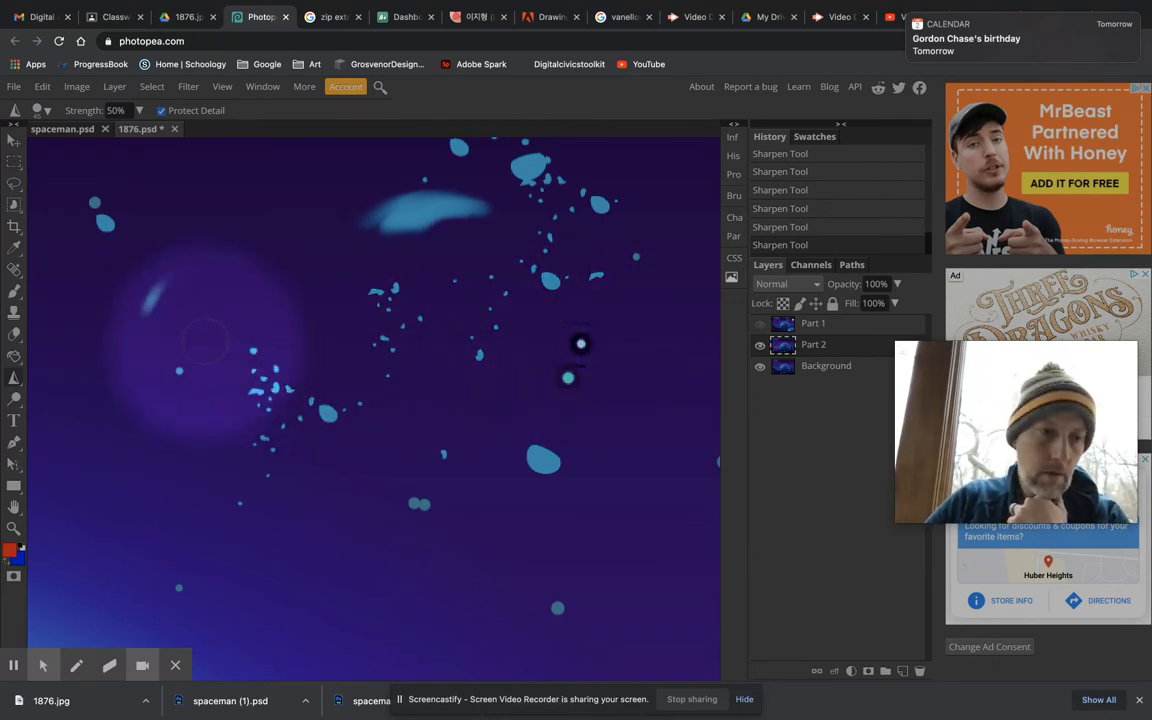
Step: Choose the Dodge Tool and set its brush size to 84 px for work on the sky
left_click(15, 399)
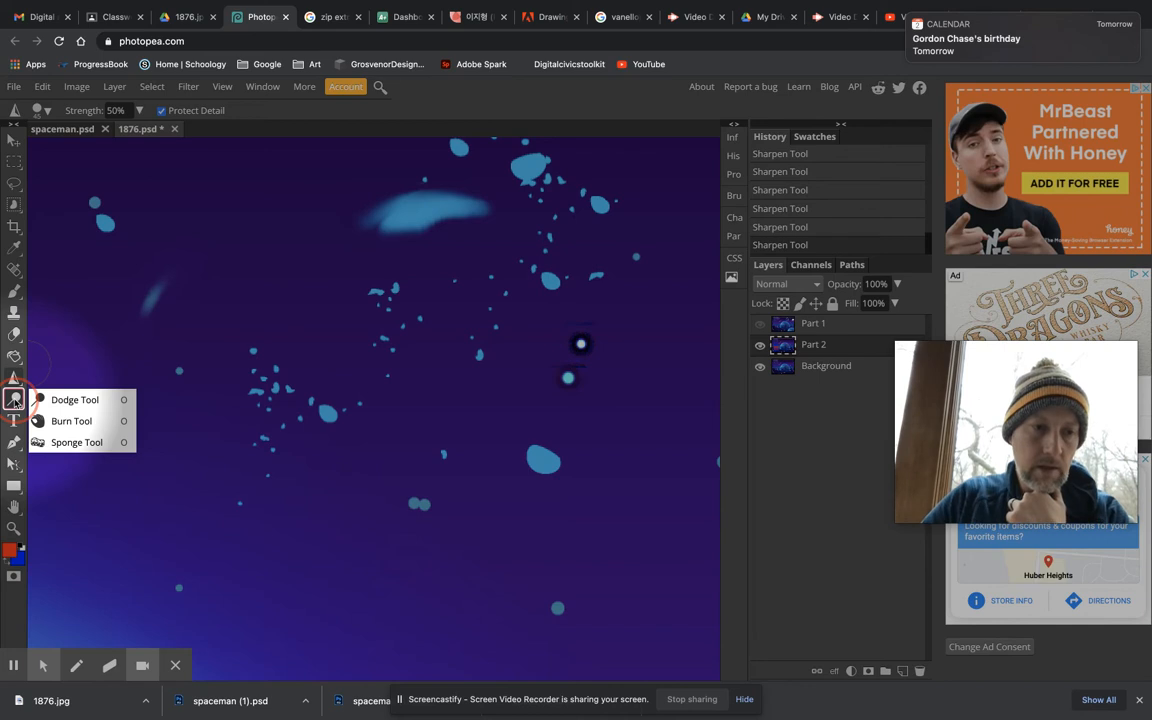
left_click(72, 400)
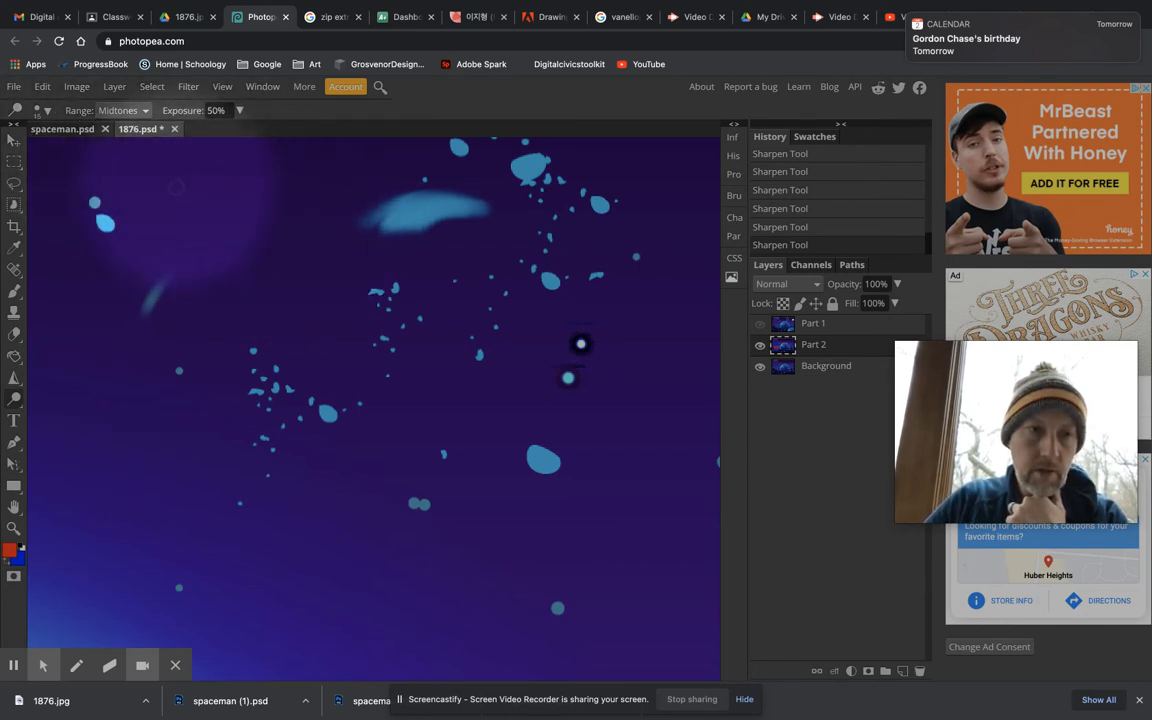
left_click(44, 111)
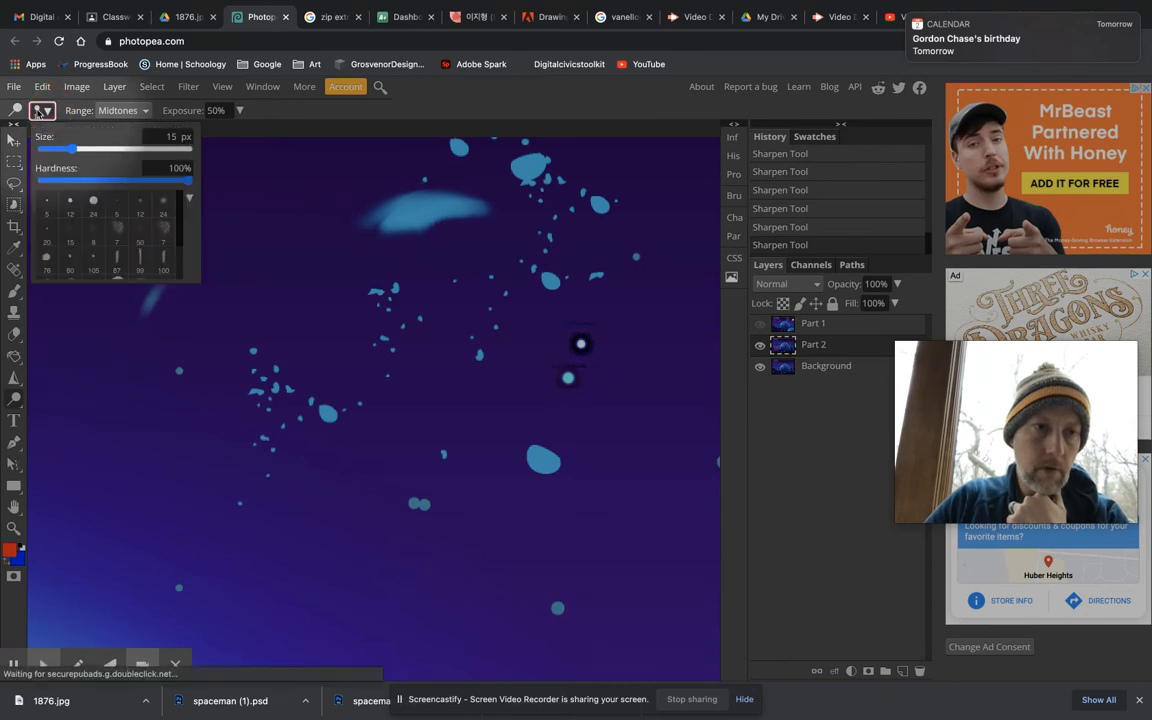
left_click(100, 150)
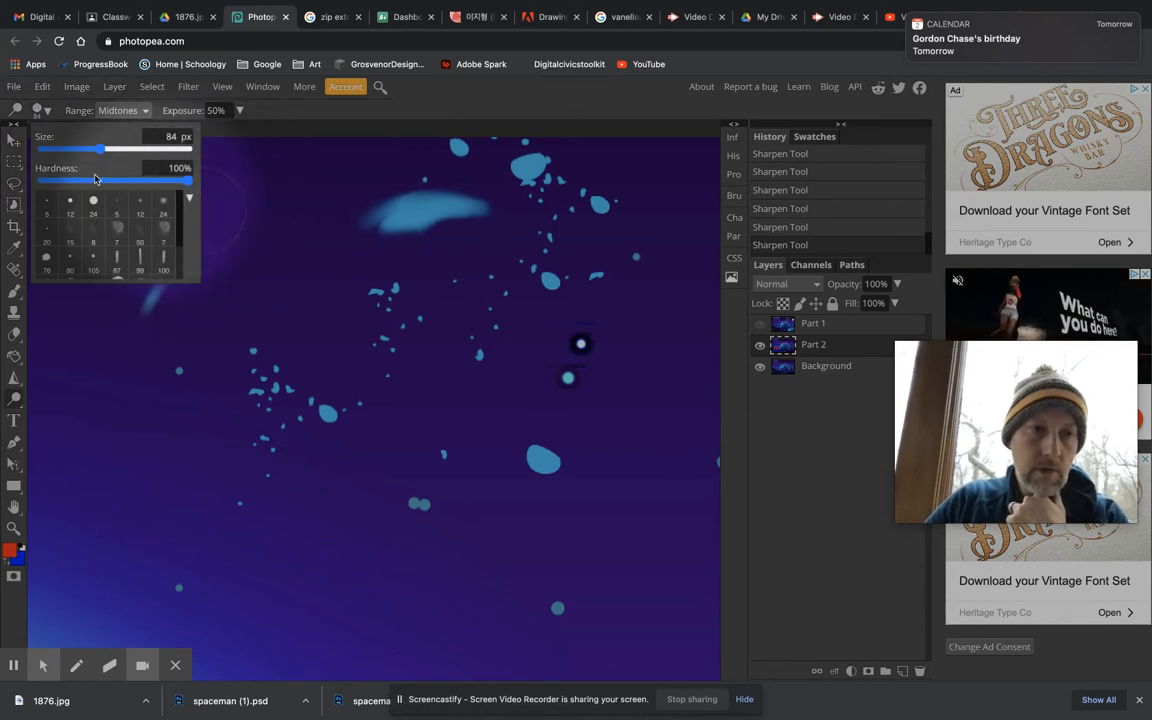
mouse_move(300, 230)
left_mouse_down()
mouse_move(342, 256)
mouse_move(418, 356)
mouse_move(333, 292)
left_mouse_up()
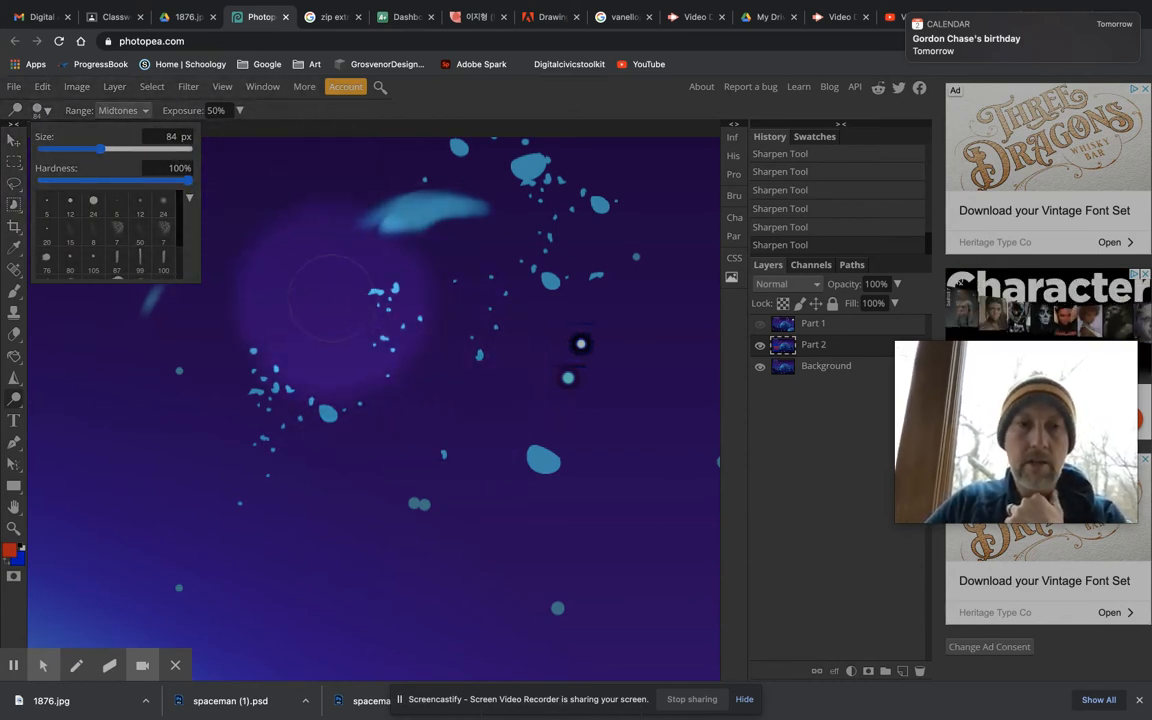
Step: Lighten a circle around the large lower speck in the sky with repeated Dodge Tool dabs, keeping the range at Midtones
left_click(371, 130)
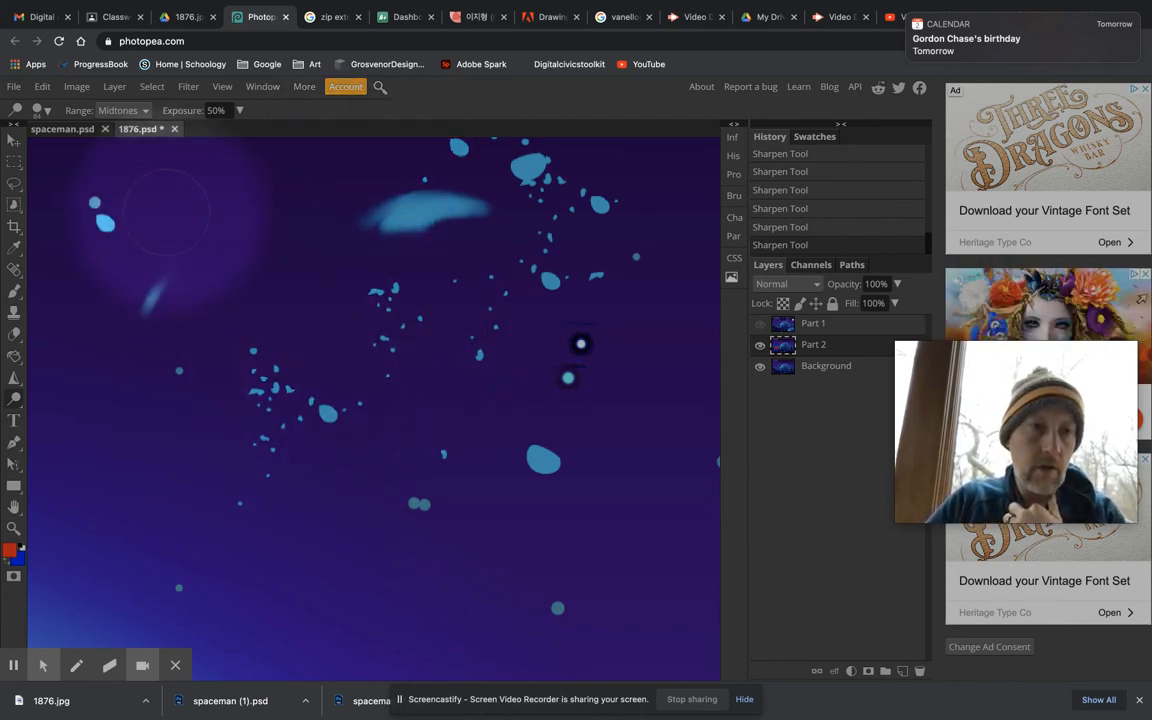
left_click(139, 112)
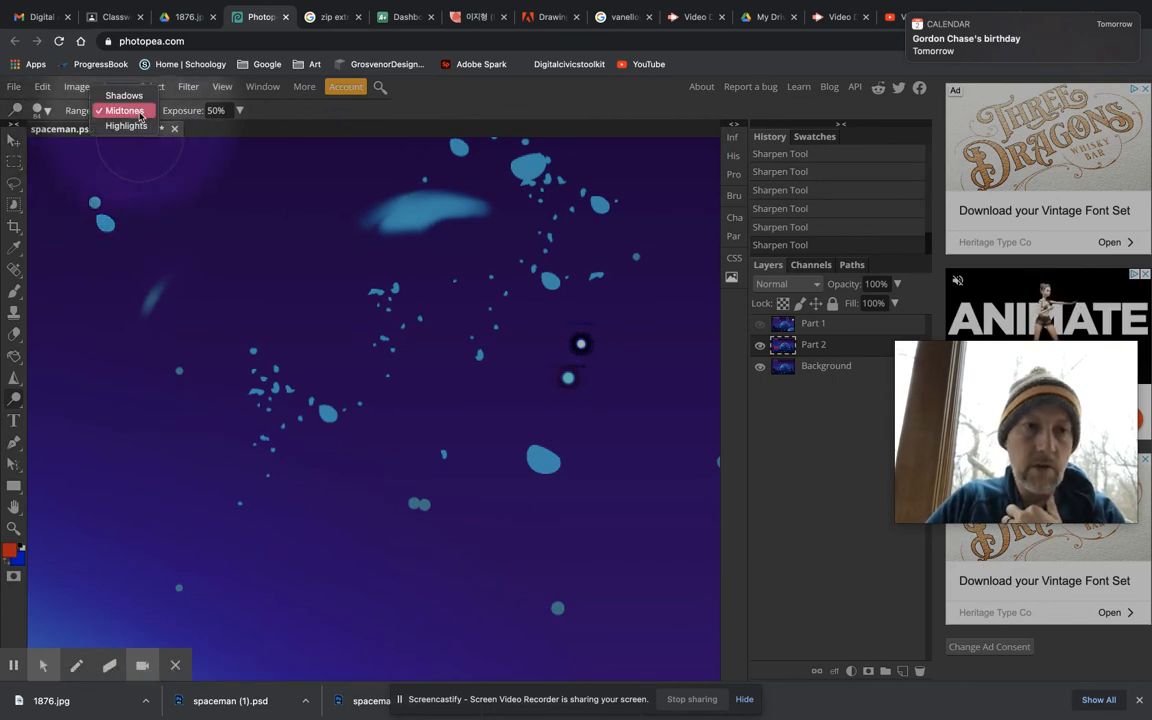
left_click(139, 111)
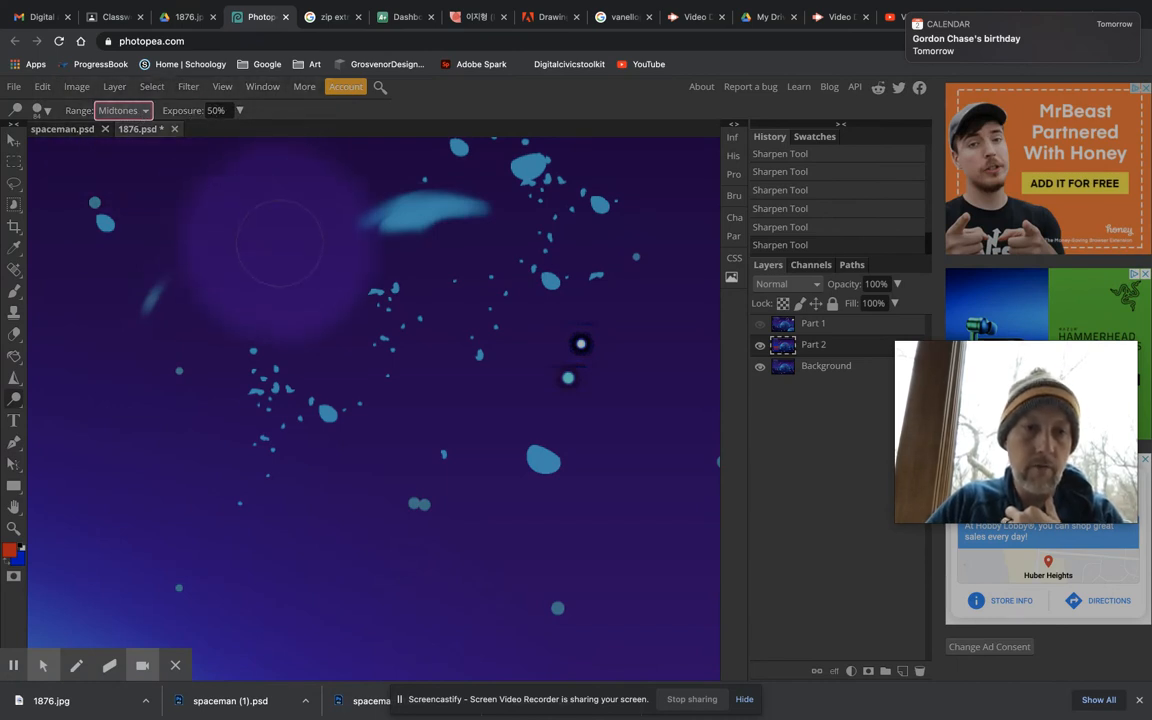
right_click(14, 398)
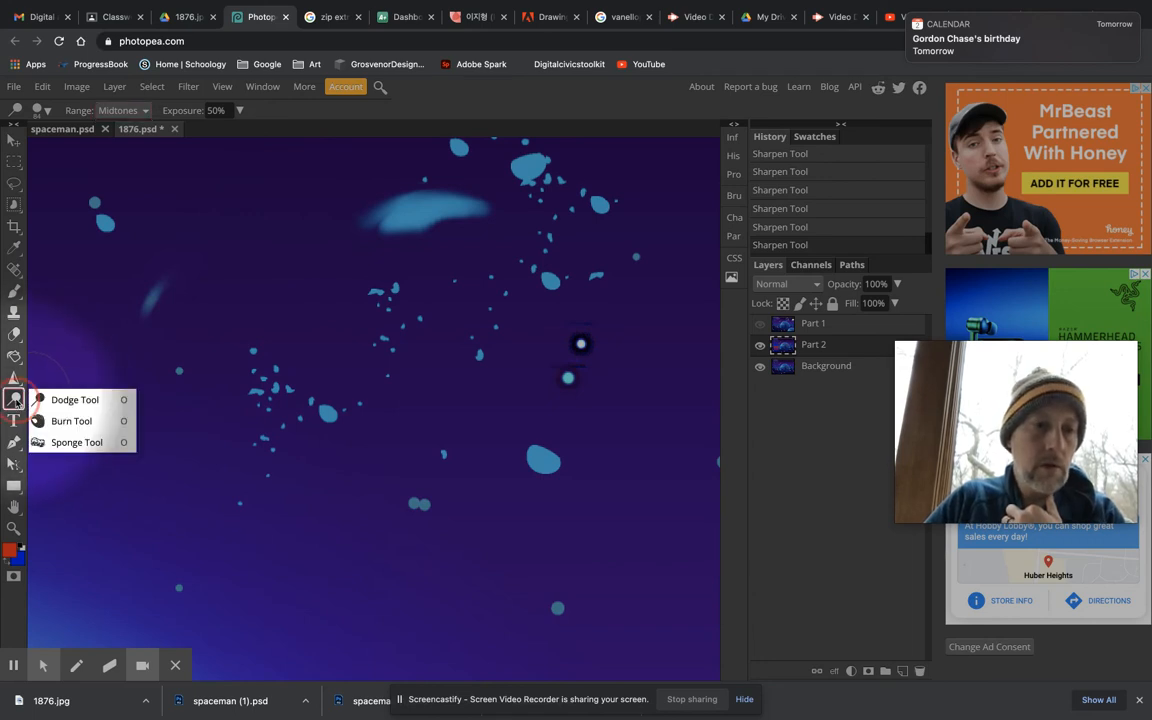
left_click(74, 400)
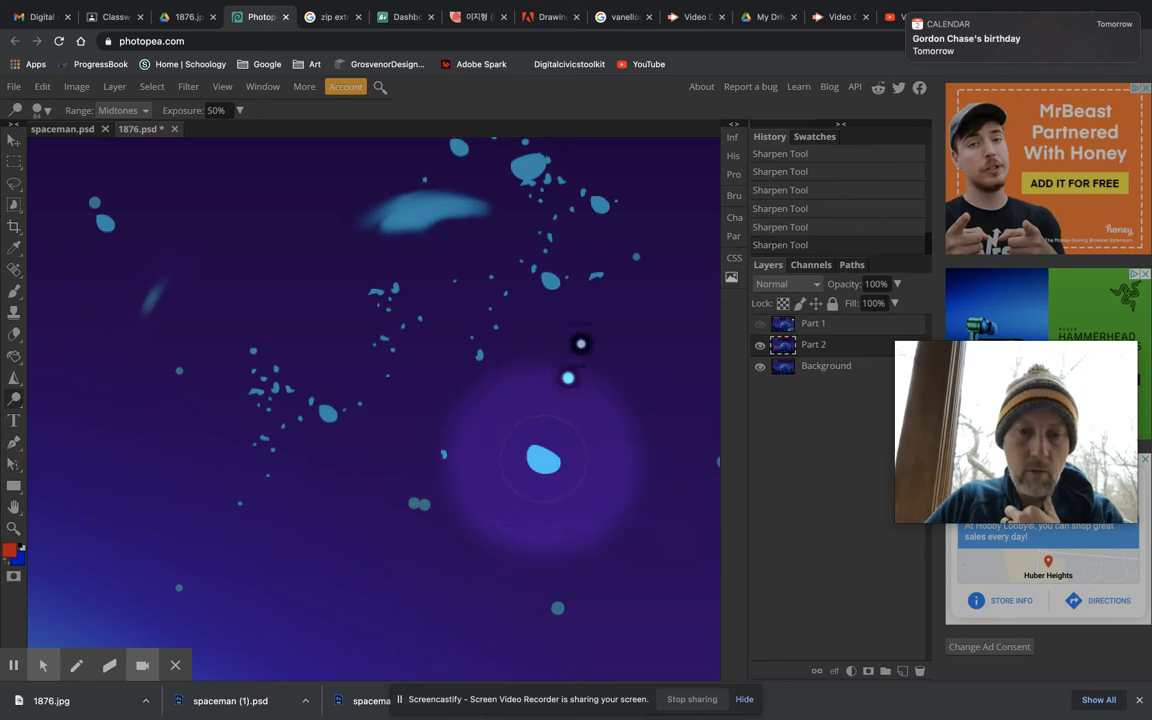
left_click(545, 459)
left_click(545, 459)
left_click(545, 459)
left_click(545, 459)
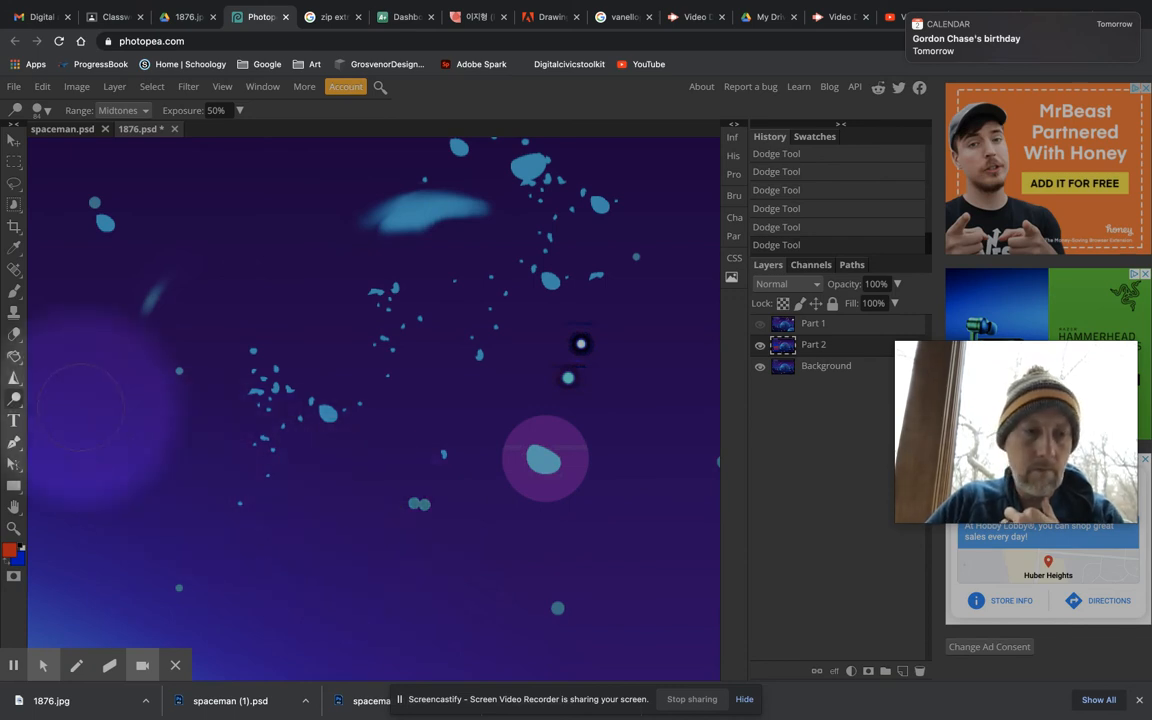
Step: Darken a circle overlapping the left side of the dodged spot with repeated Burn Tool dabs at an 80 px brush size
right_click(15, 402)
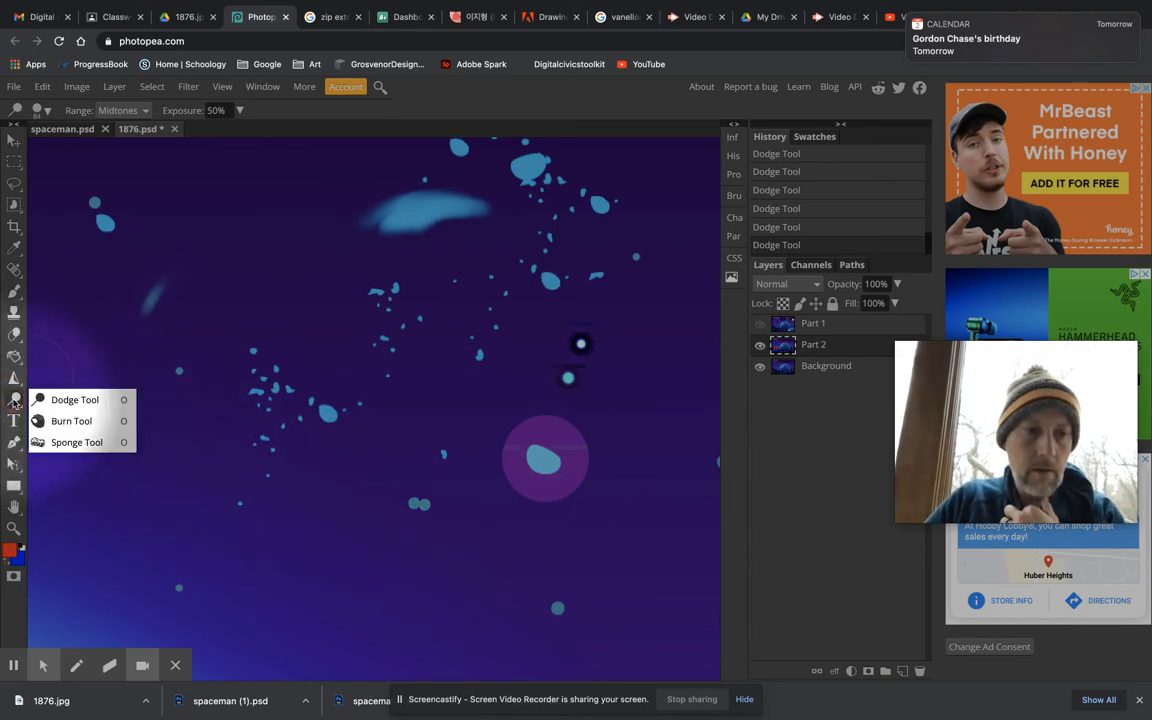
left_click(72, 421)
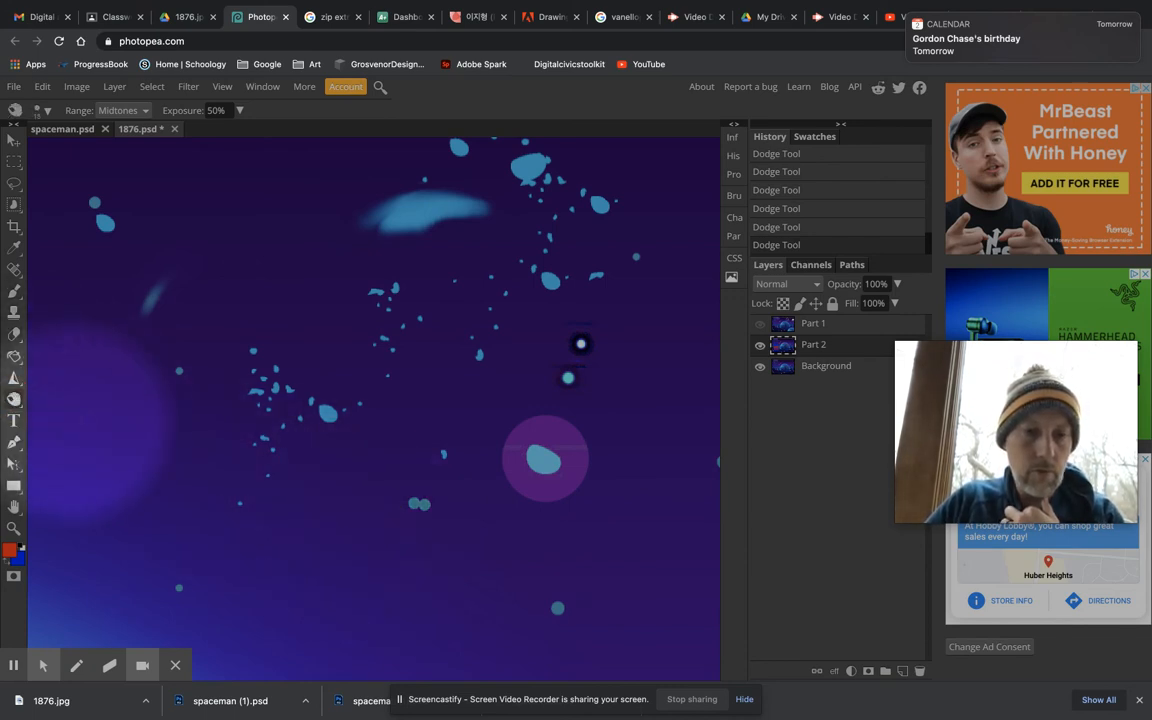
left_click(545, 460)
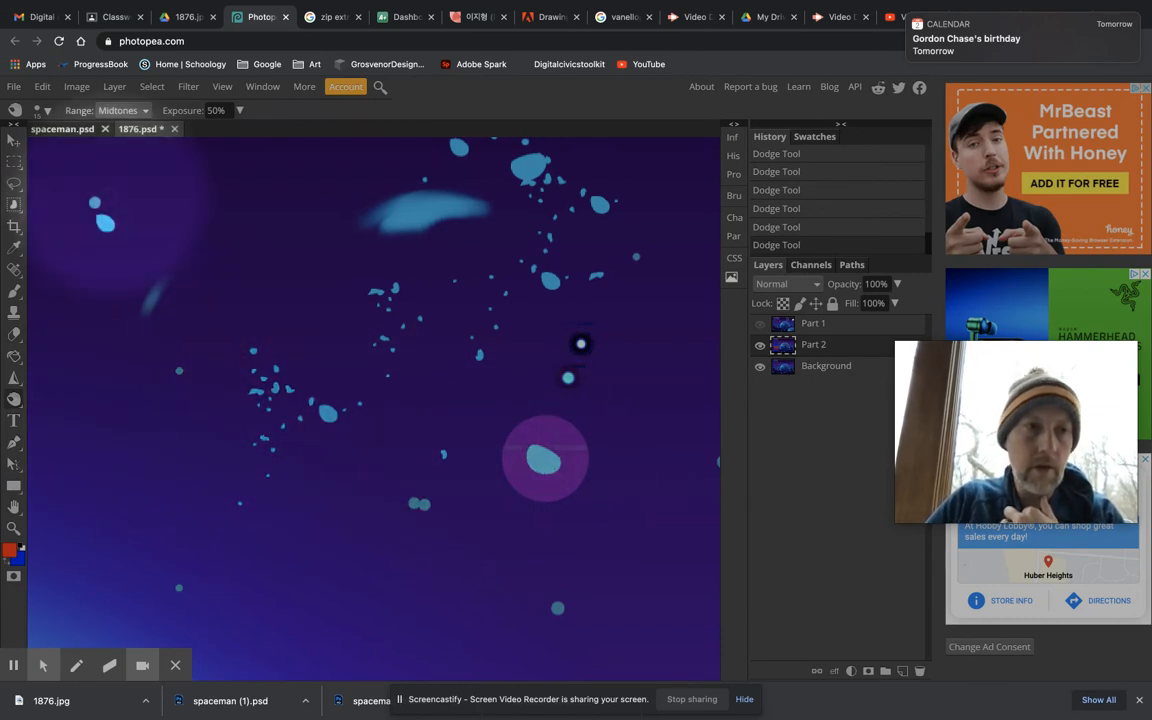
left_click(42, 110)
left_click(98, 150)
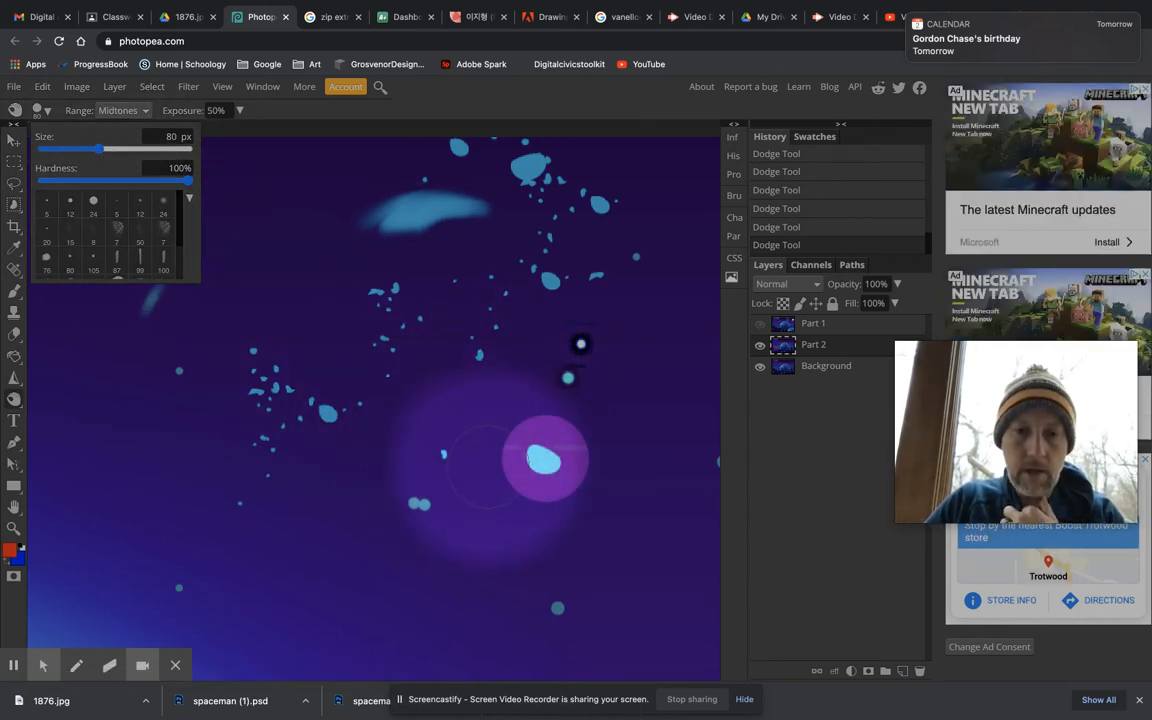
left_click(499, 463)
left_click(500, 464)
left_click(500, 464)
left_click(500, 464)
left_click(500, 464)
left_click(500, 464)
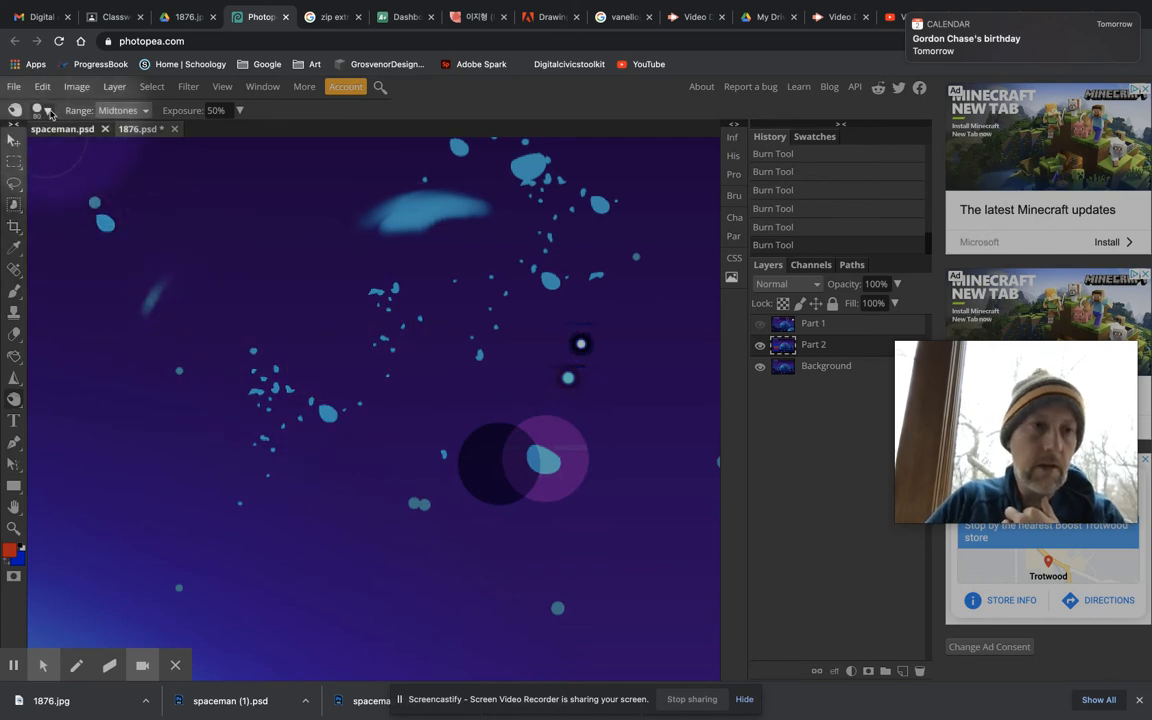
Step: Set the Burn Tool's hardness to 0% and darken a soft-edged patch just below where the light and dark circles overlap
left_click(47, 111)
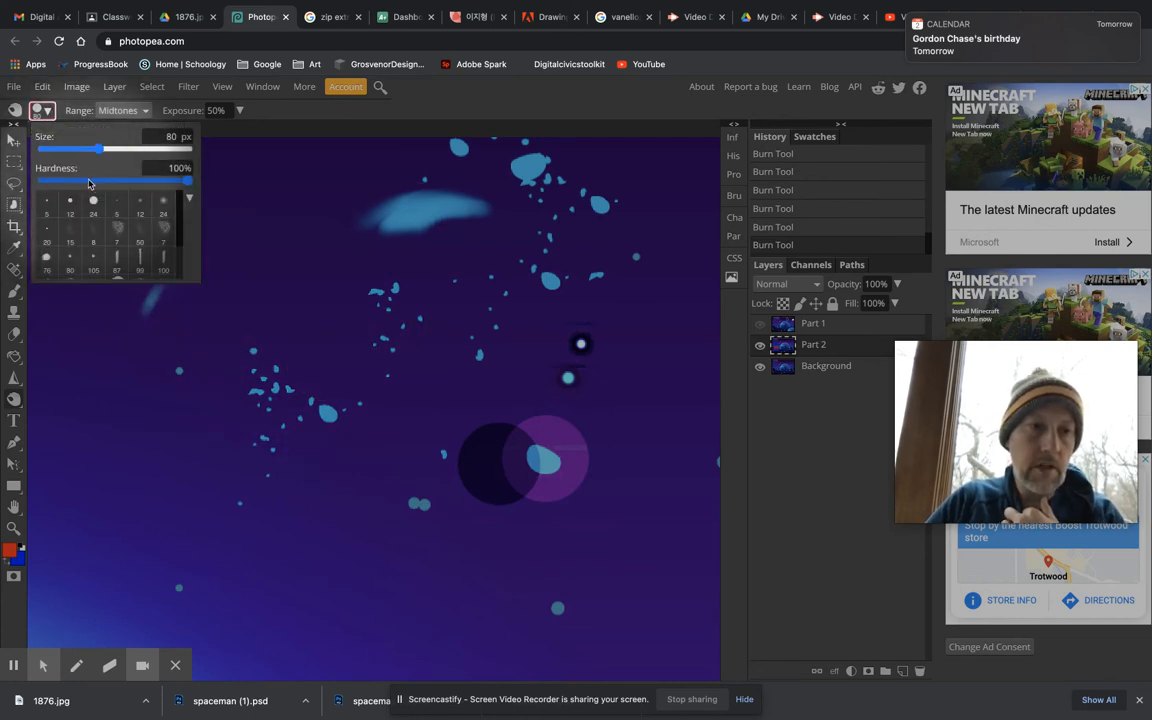
left_click_drag(89, 183, 38, 184)
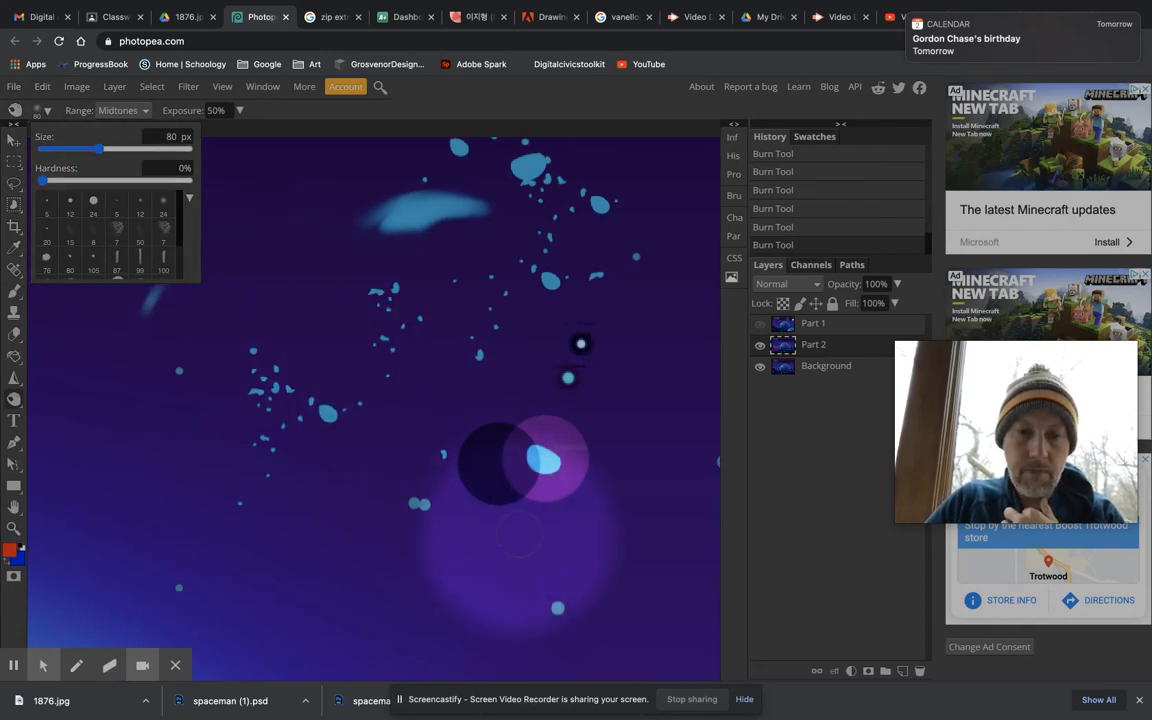
left_click(527, 505)
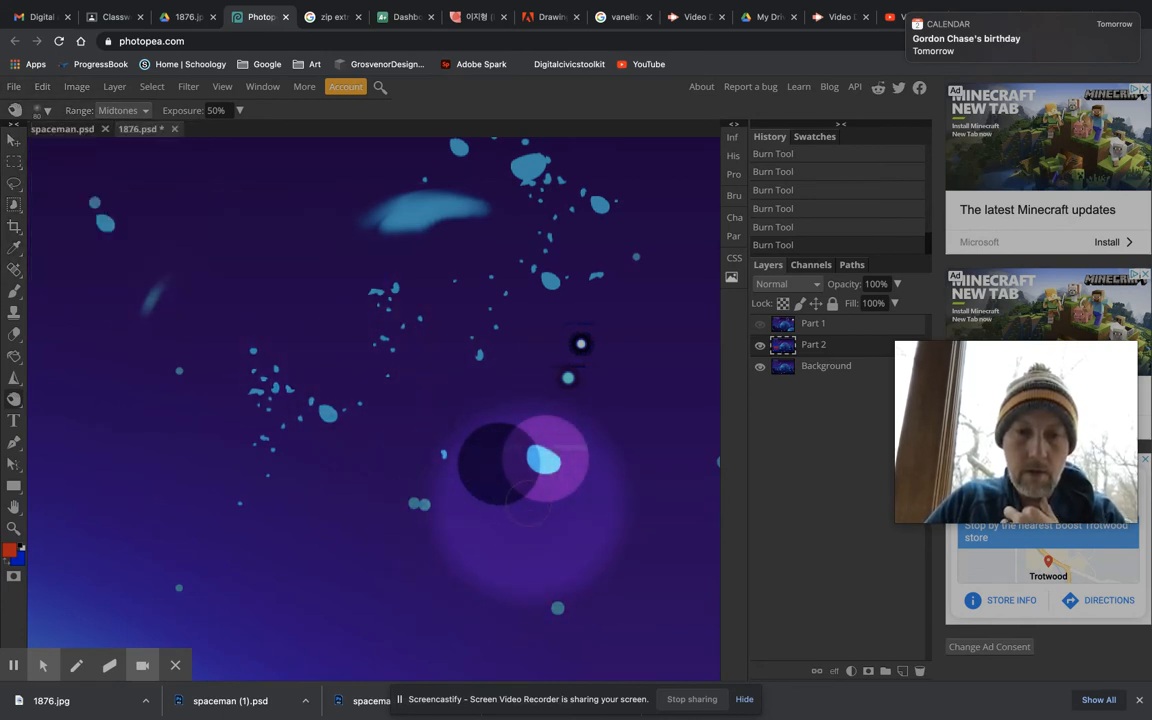
left_click(528, 505)
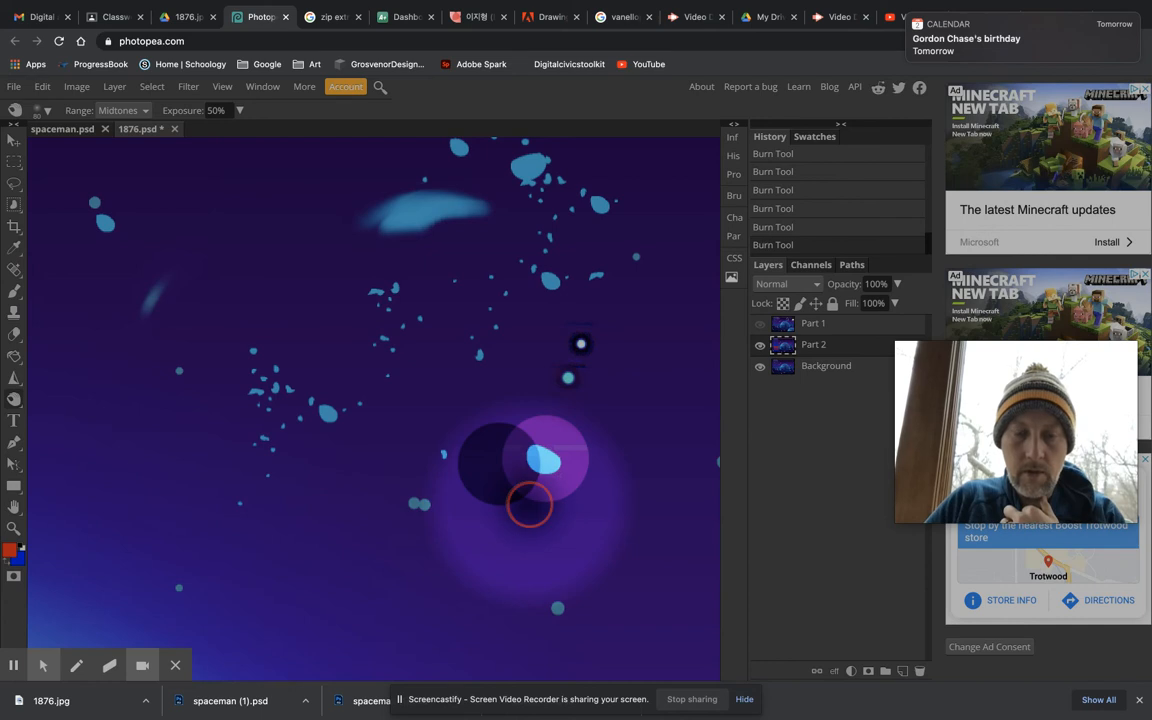
left_click(520, 492)
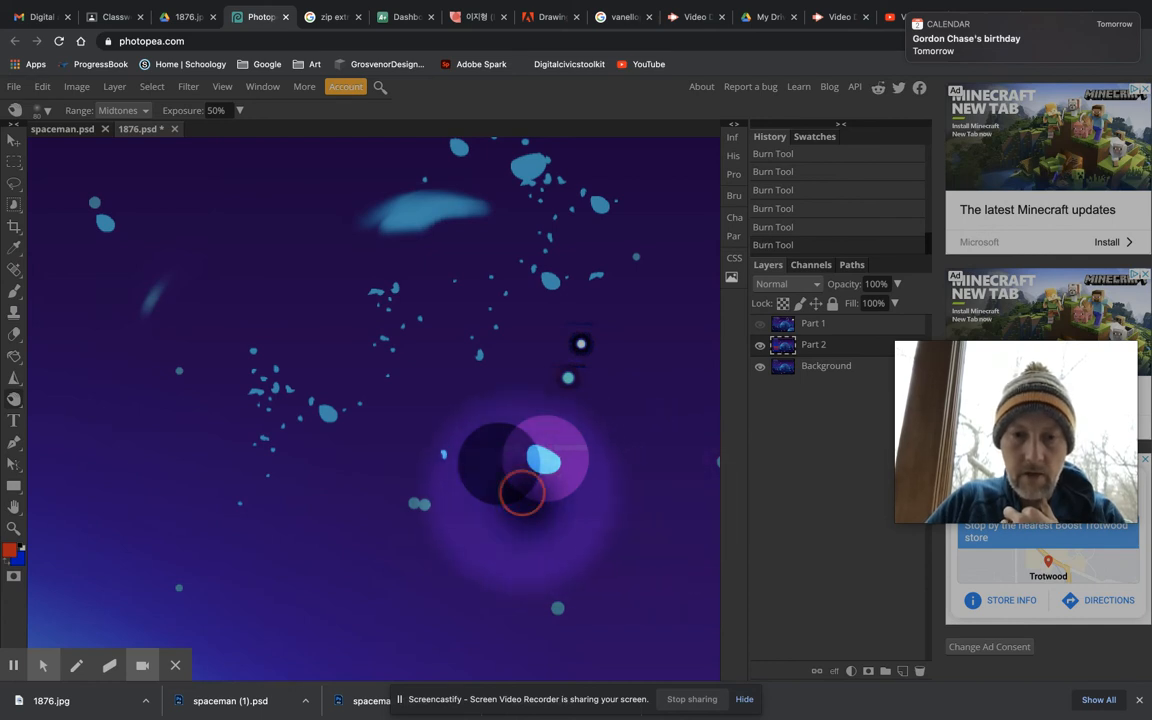
left_click(516, 495)
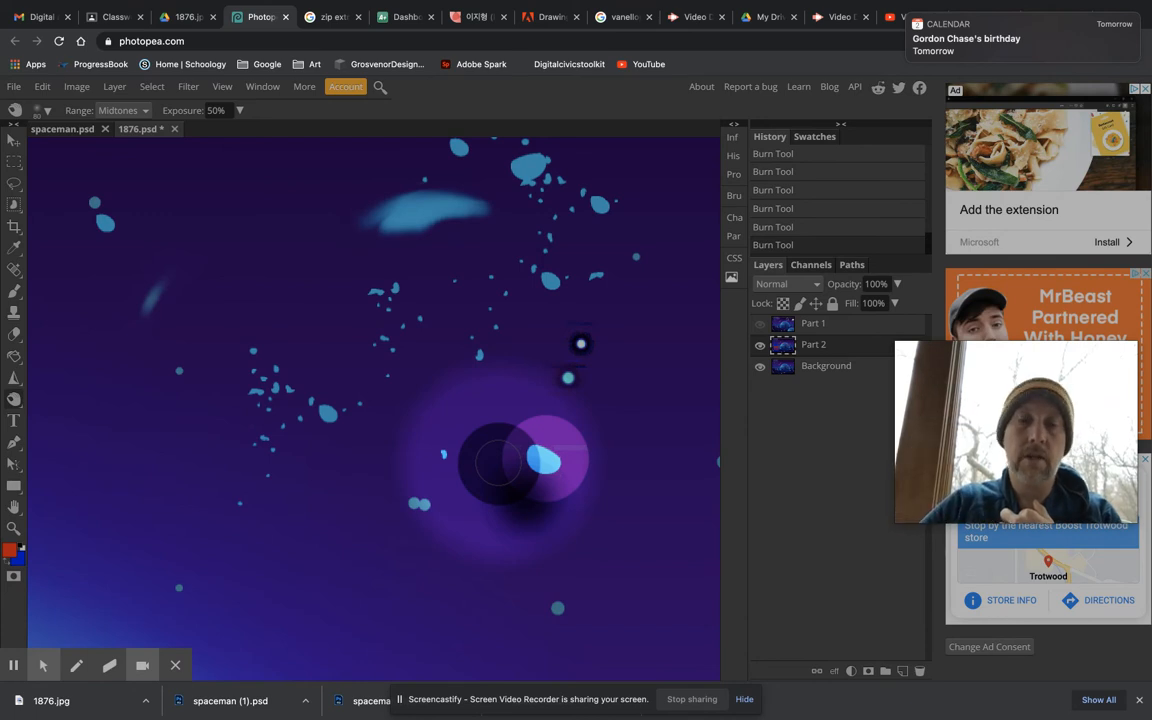
Step: Desaturate a circle over the cluster of small specks using the Sponge Tool in Desaturate mode with a 126 px brush
left_click_drag(13, 404, 75, 445)
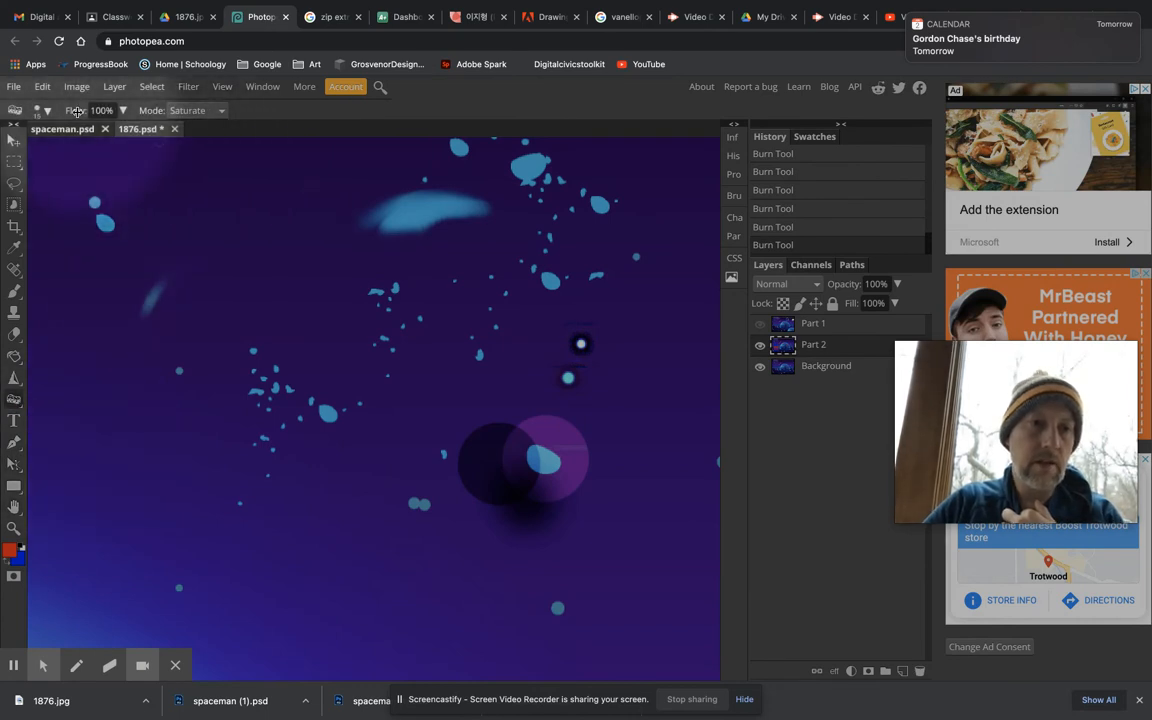
left_click(222, 111)
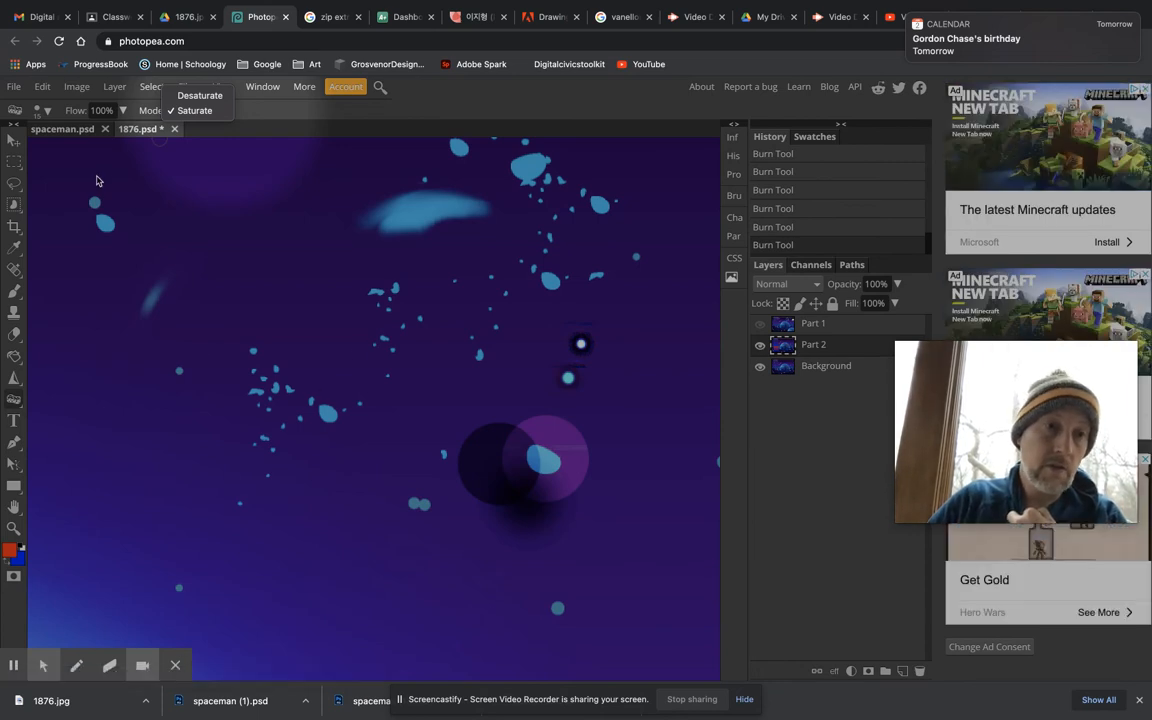
left_click(202, 96)
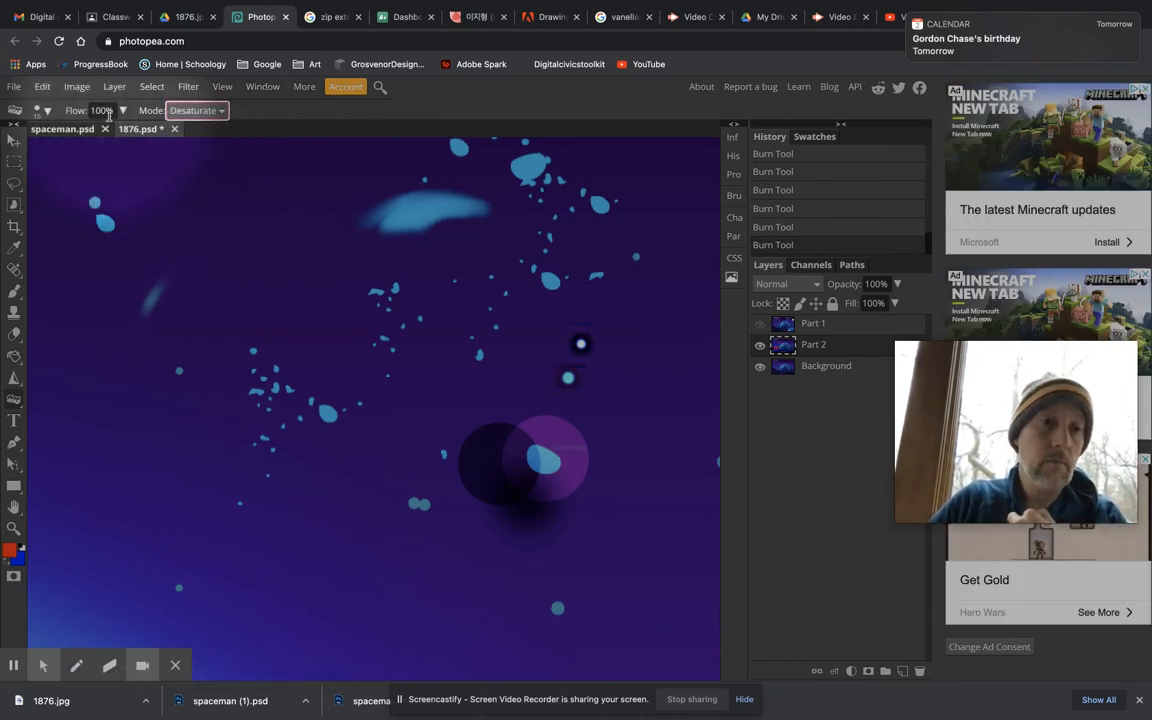
left_click(50, 115)
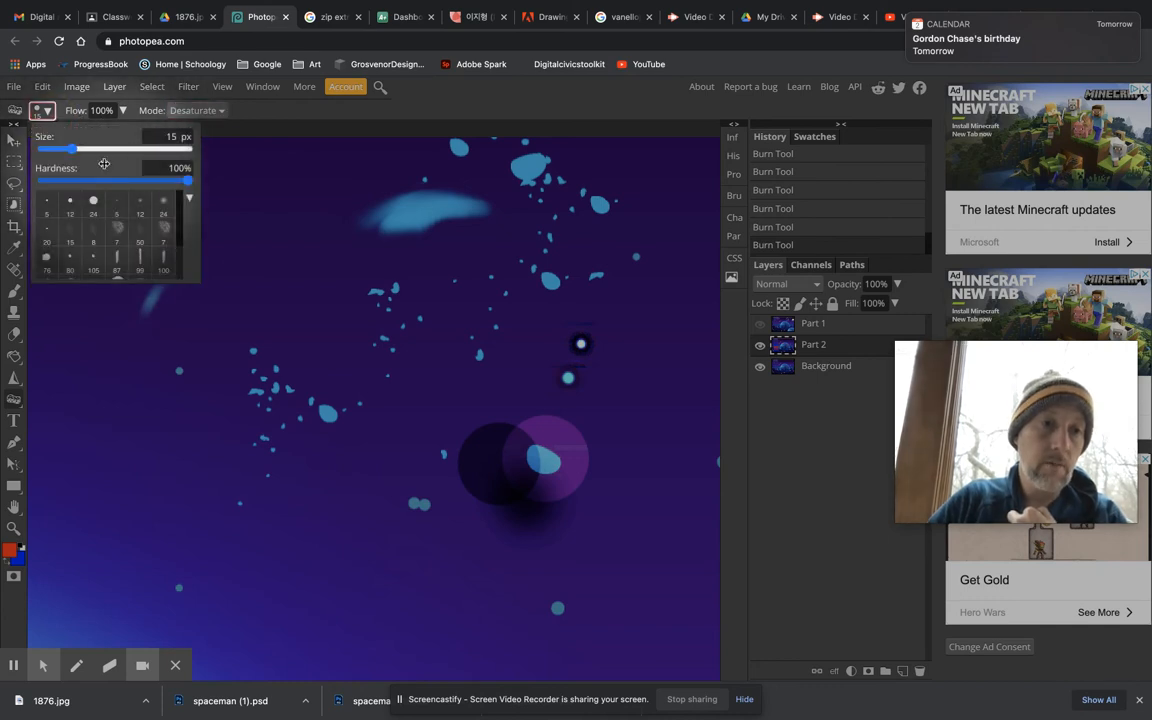
left_click(111, 150)
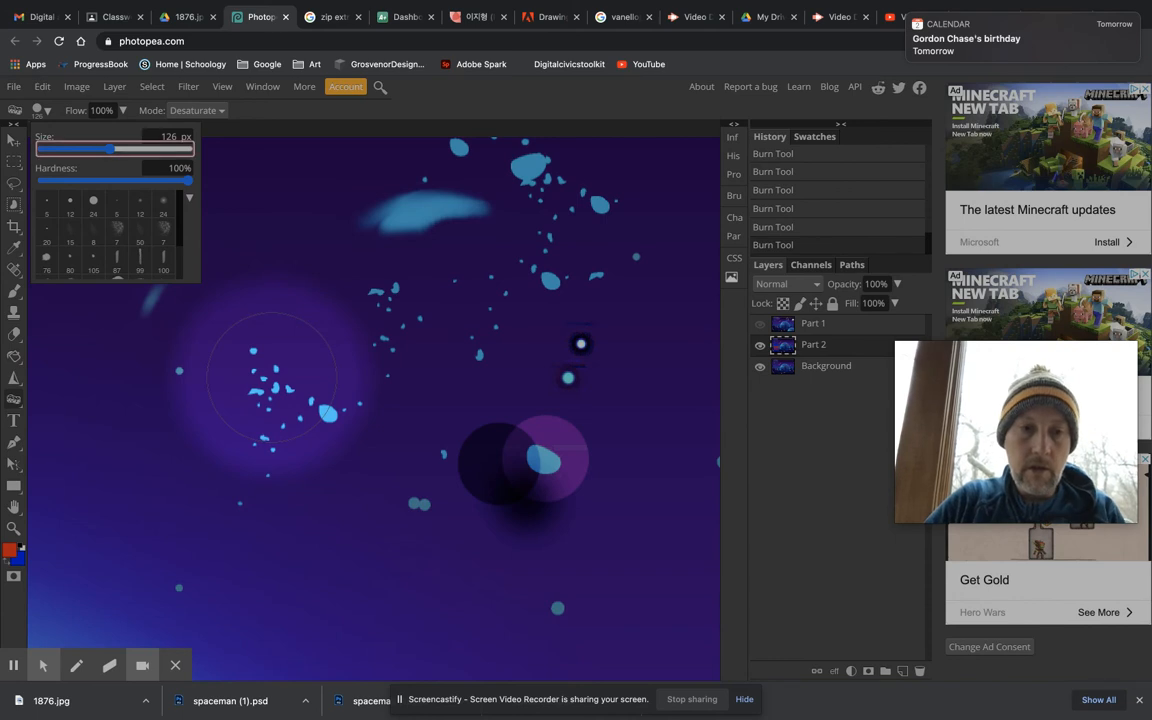
left_click(272, 377)
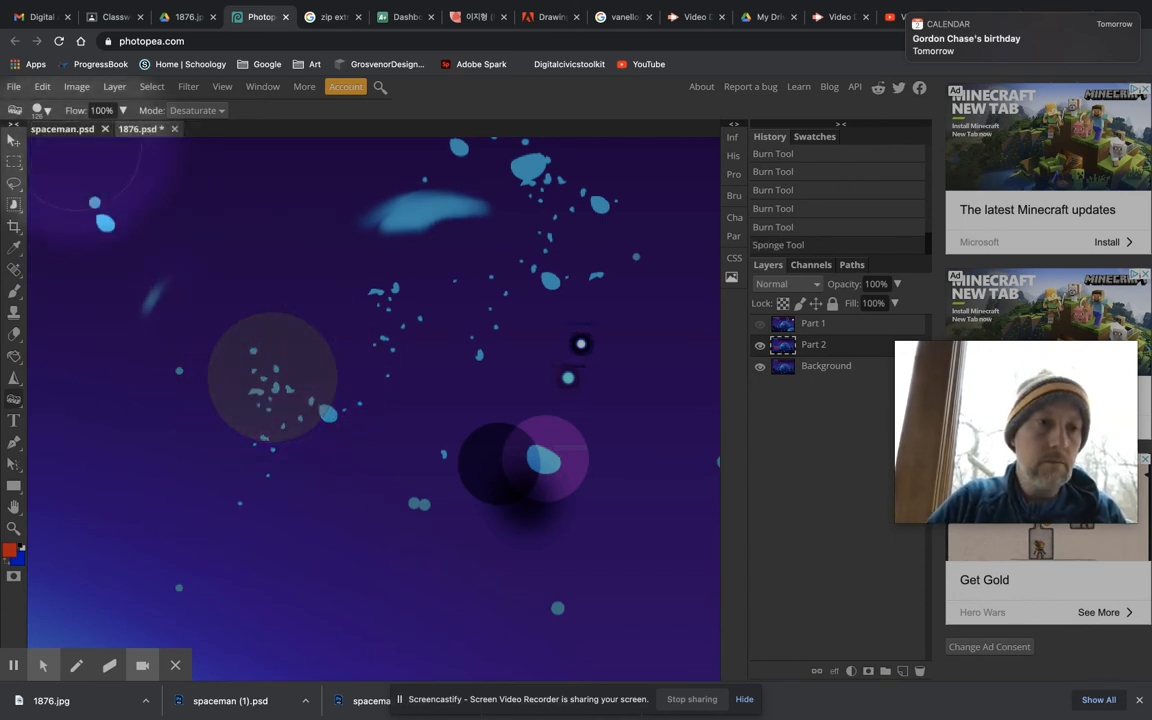
left_click(41, 110)
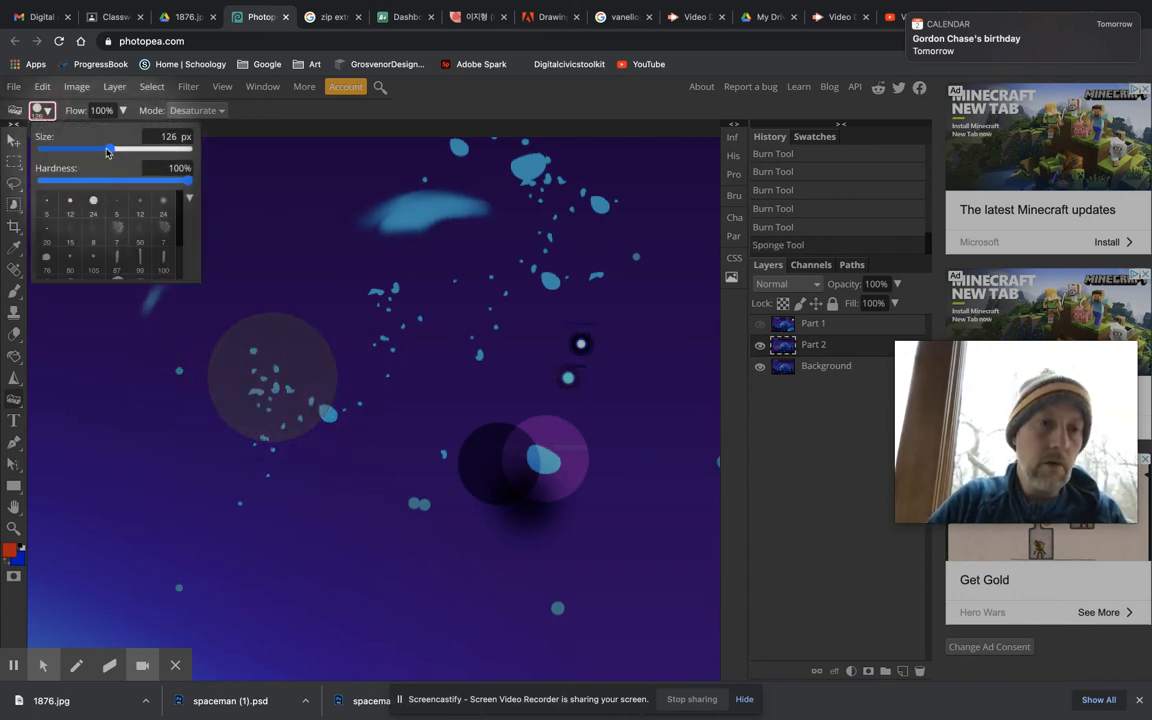
left_click(338, 122)
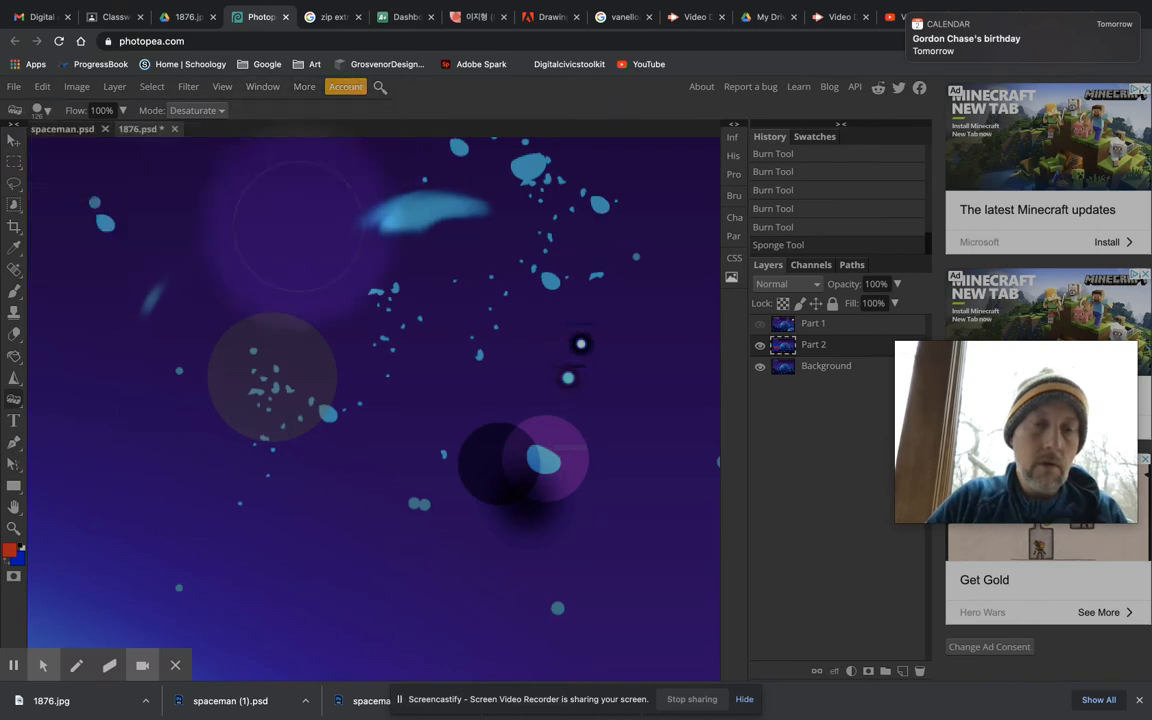
Step: Desaturate a rounded patch of sky near the image's upper-right corner with the Sponge Tool, adding repeated dabs over its large speck
key("space")
left_click_drag(227, 362, 2, 455)
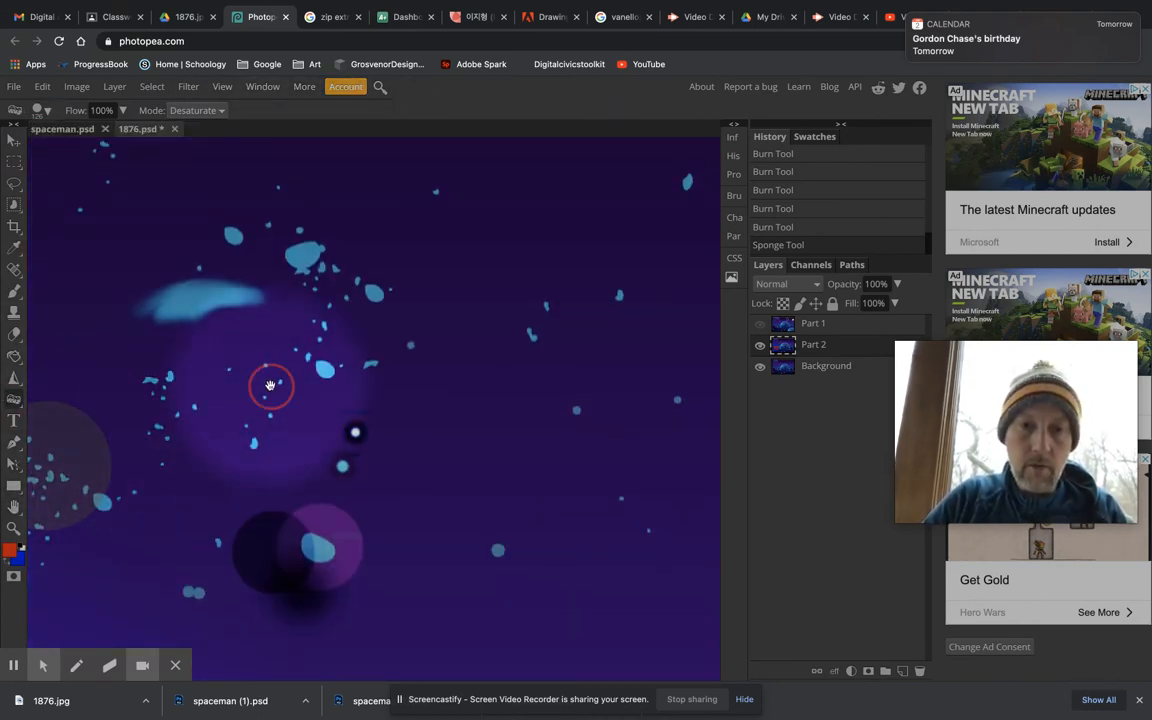
left_click_drag(275, 386, 4, 458)
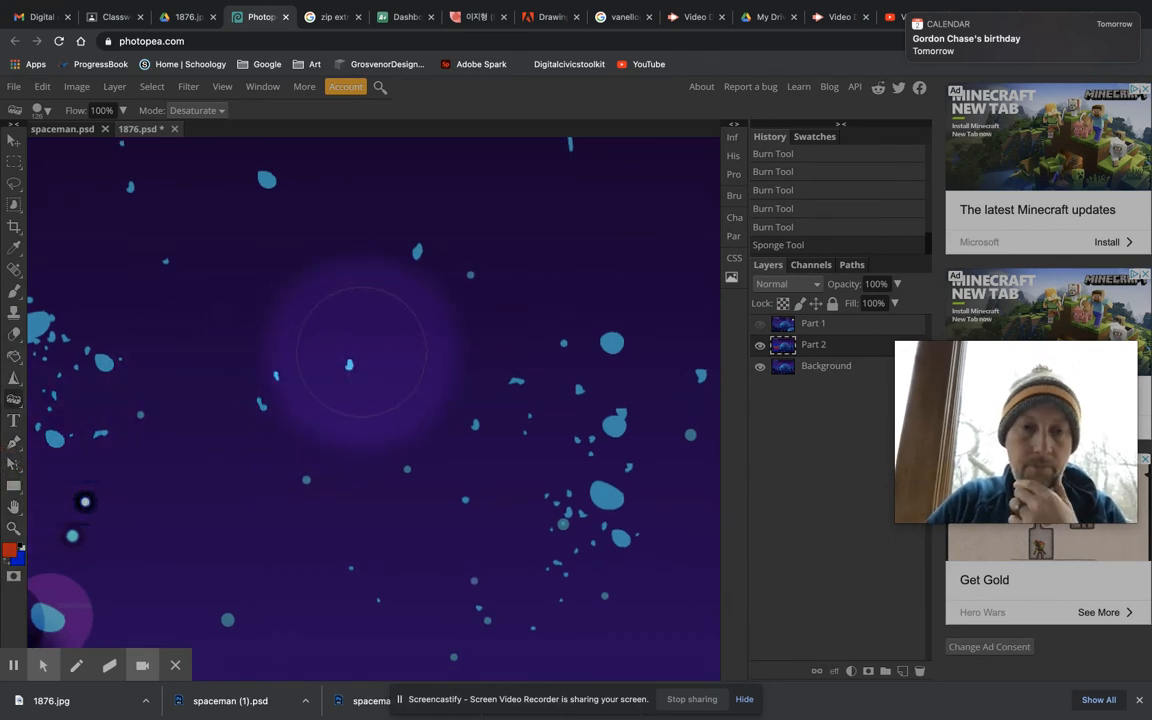
scroll(404, 337, "down", 3)
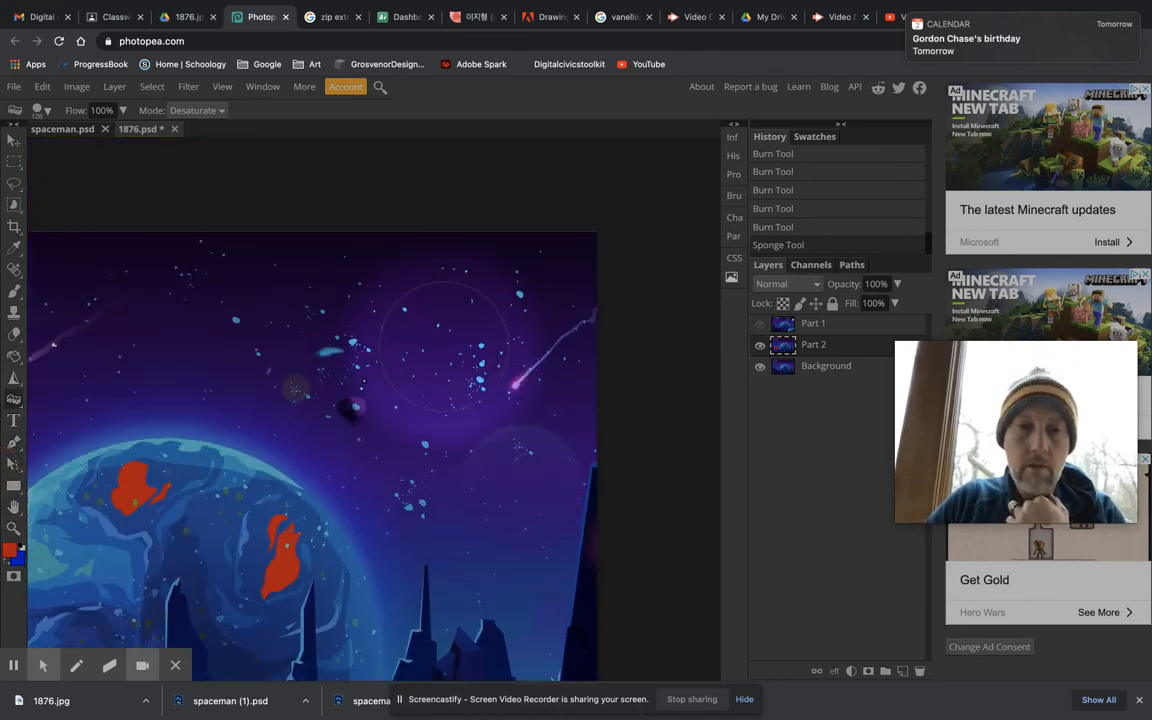
mouse_move(447, 255)
left_mouse_down()
mouse_move(448, 308)
mouse_move(530, 305)
mouse_move(526, 253)
mouse_move(457, 253)
mouse_move(458, 279)
mouse_move(509, 286)
mouse_move(496, 268)
mouse_move(465, 268)
mouse_move(516, 296)
left_mouse_up()
left_click(516, 296)
left_click(516, 296)
left_click(516, 296)
left_click(516, 295)
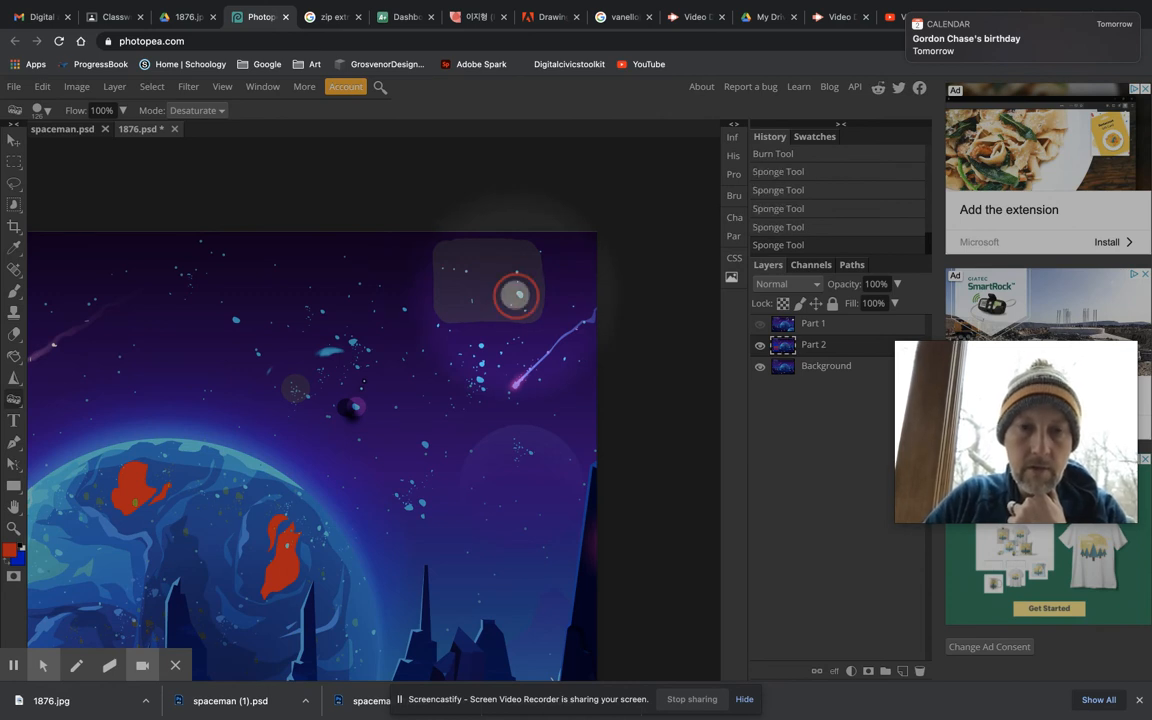
left_click(515, 295)
left_click(521, 289)
left_click(521, 289)
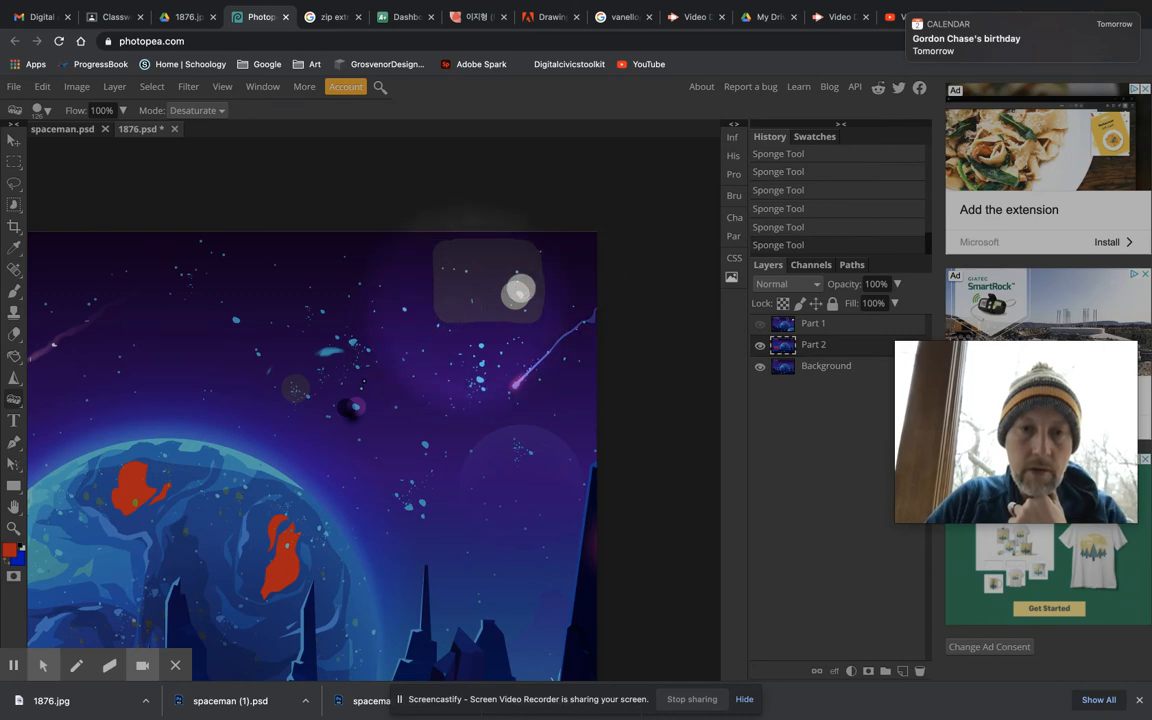
Step: Switch the Sponge Tool to Saturate mode and intensify the purple sky just left of the grey patch, building up toward its centre
scroll(503, 295, "up", 10)
scroll(634, 277, "down", 8)
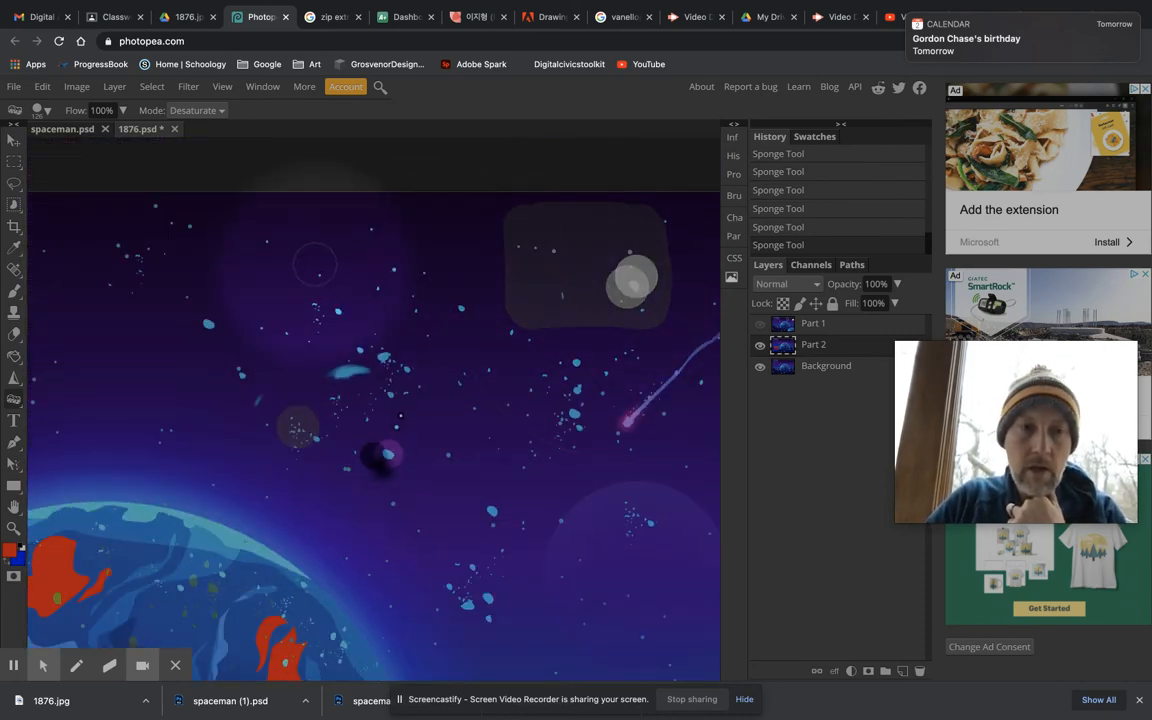
left_click(205, 111)
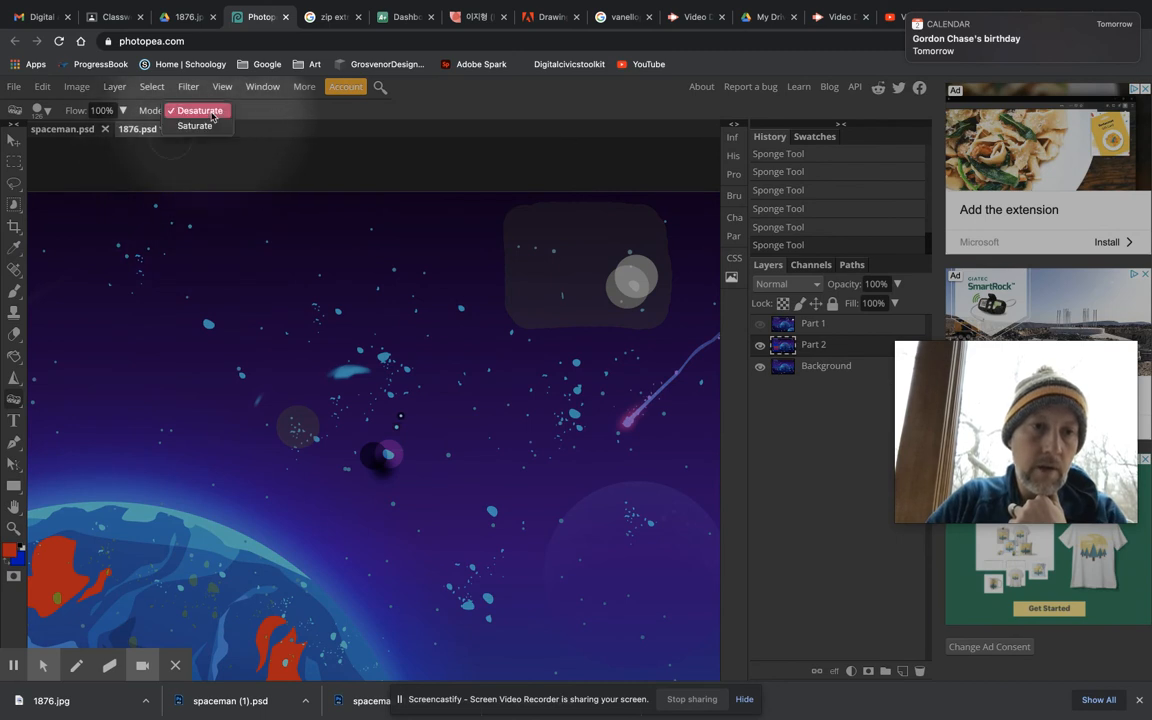
left_click(197, 125)
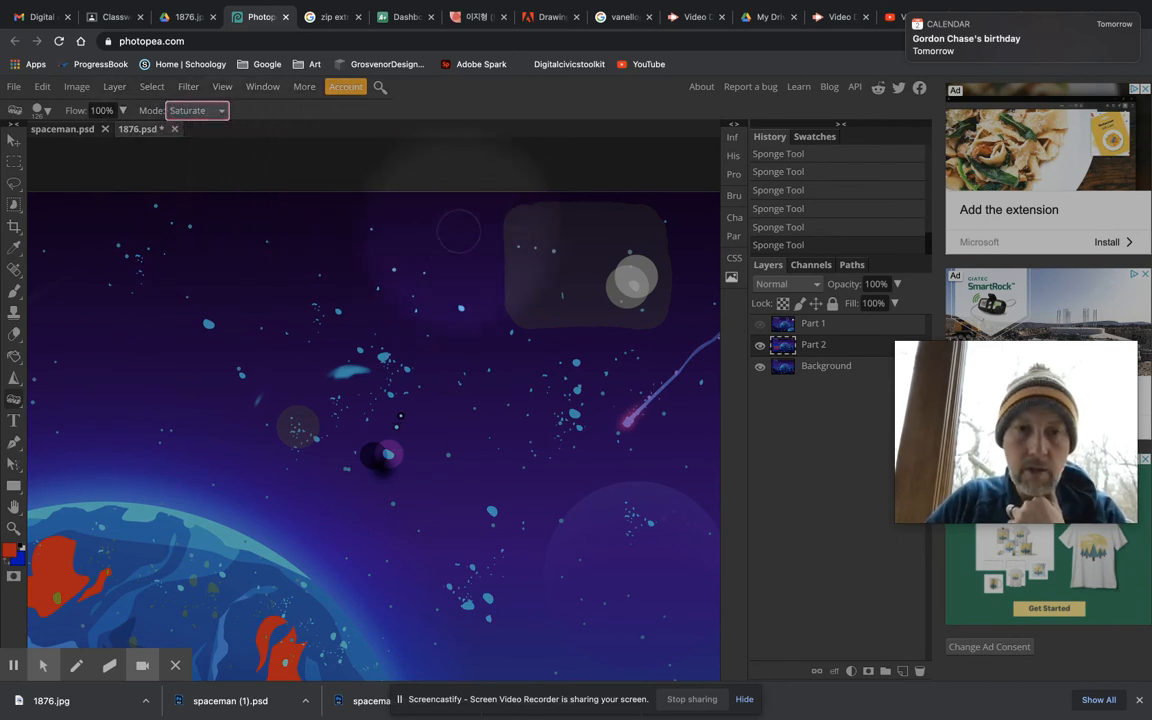
mouse_move(481, 218)
left_mouse_down()
mouse_move(378, 213)
mouse_move(374, 298)
mouse_move(465, 303)
mouse_move(478, 247)
mouse_move(419, 237)
mouse_move(412, 271)
mouse_move(424, 222)
mouse_move(424, 297)
mouse_move(383, 291)
mouse_move(388, 226)
mouse_move(447, 224)
mouse_move(463, 250)
mouse_move(406, 248)
mouse_move(408, 271)
mouse_move(441, 273)
mouse_move(447, 241)
mouse_move(420, 241)
mouse_move(426, 258)
left_mouse_up()
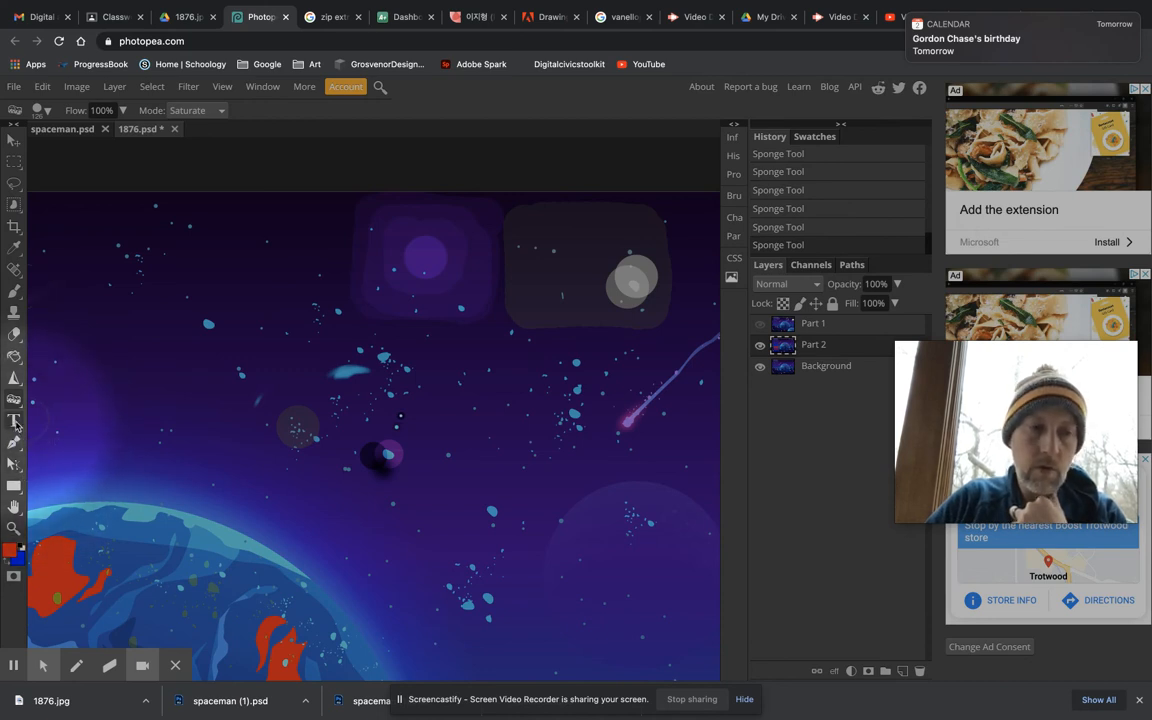
Step: Start a text layer in the sky just above the planet using the Type Tool with the Distant Galaxy font
left_click(14, 422)
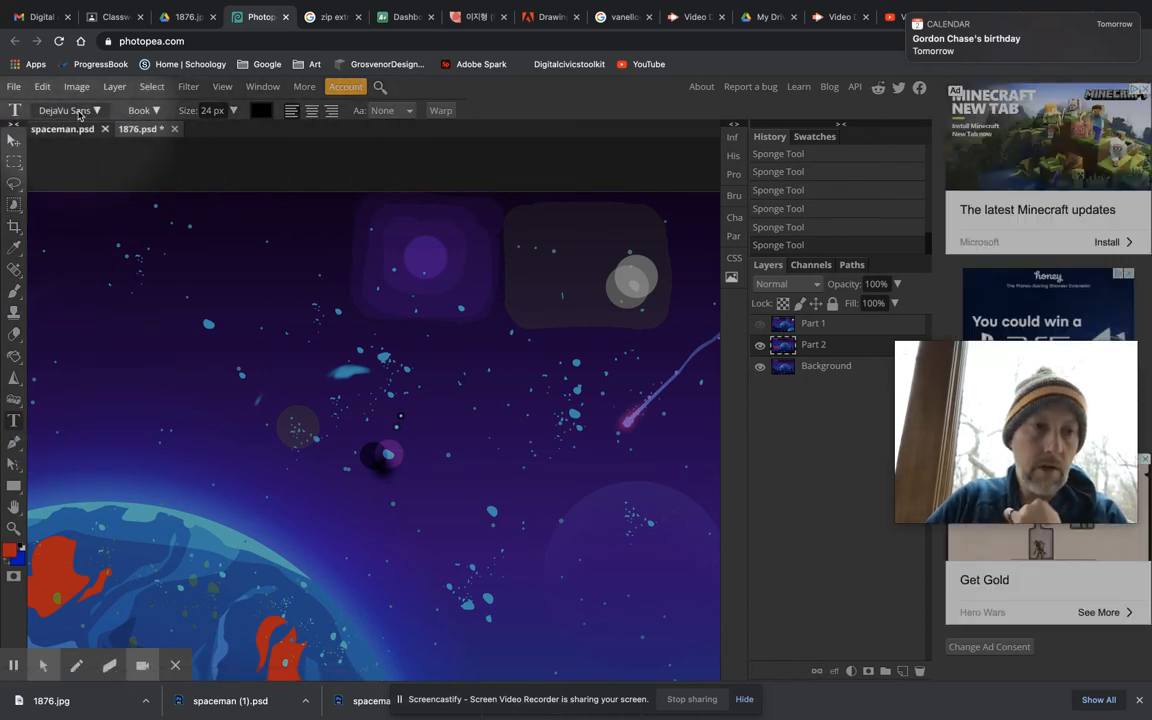
left_click(79, 112)
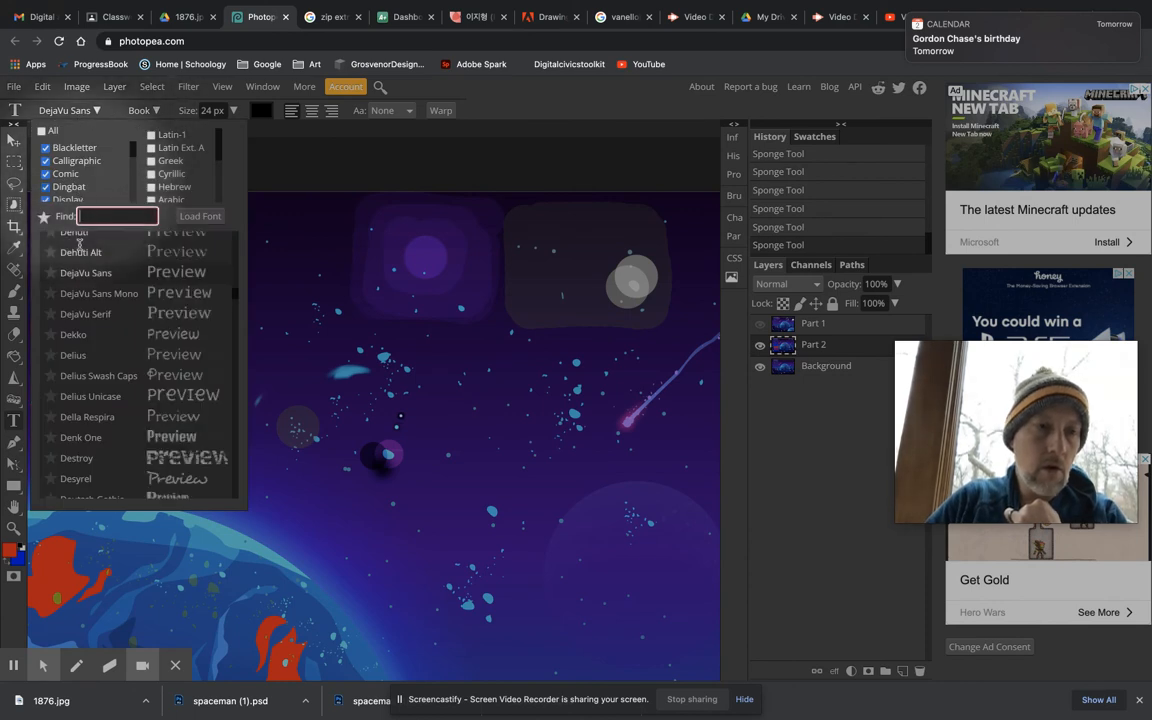
scroll(112, 350, "down", 4)
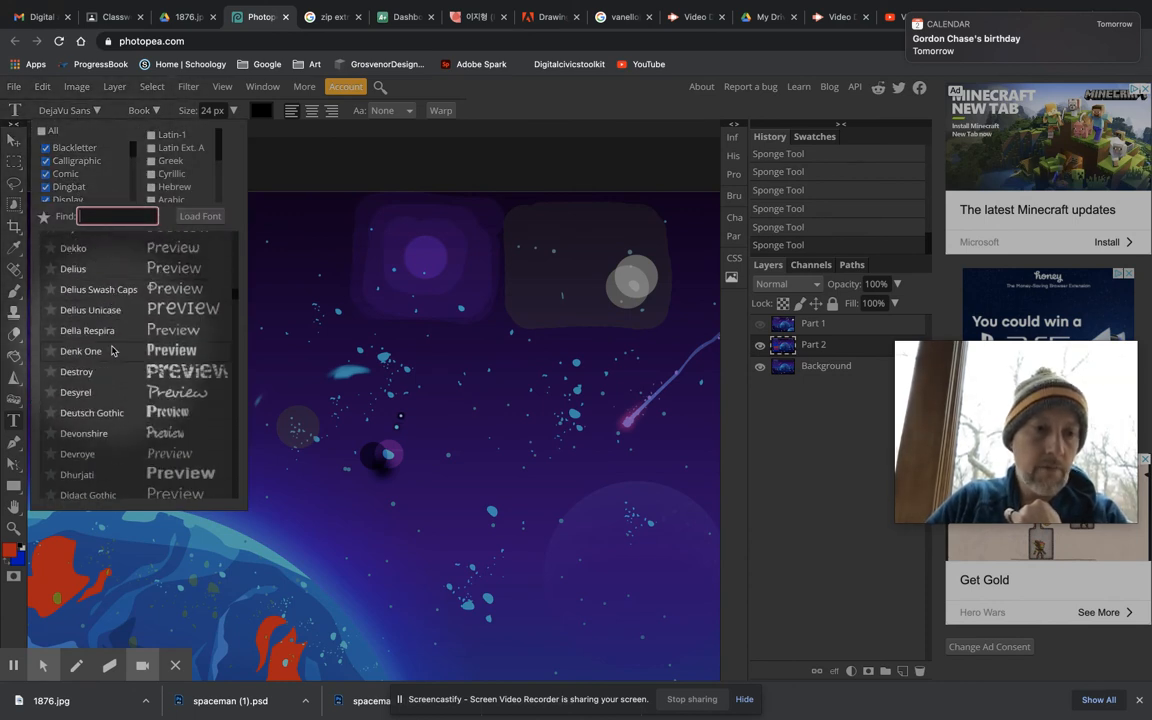
scroll(112, 350, "down", 4)
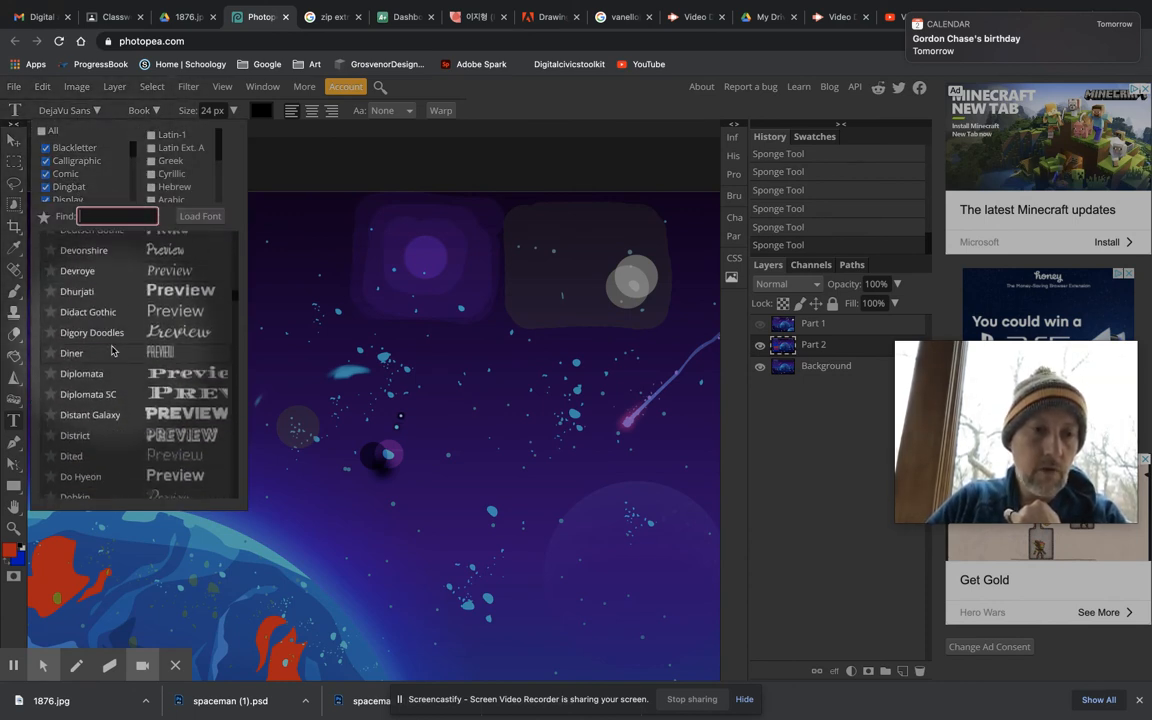
left_click(180, 415)
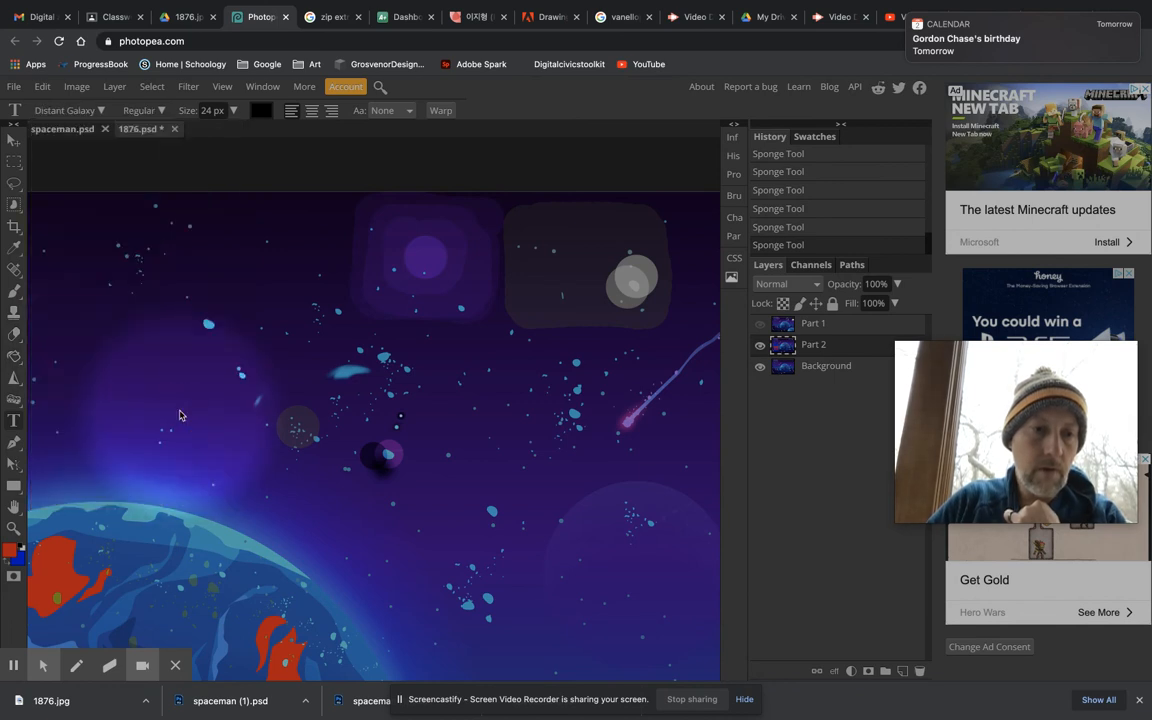
left_click(99, 426)
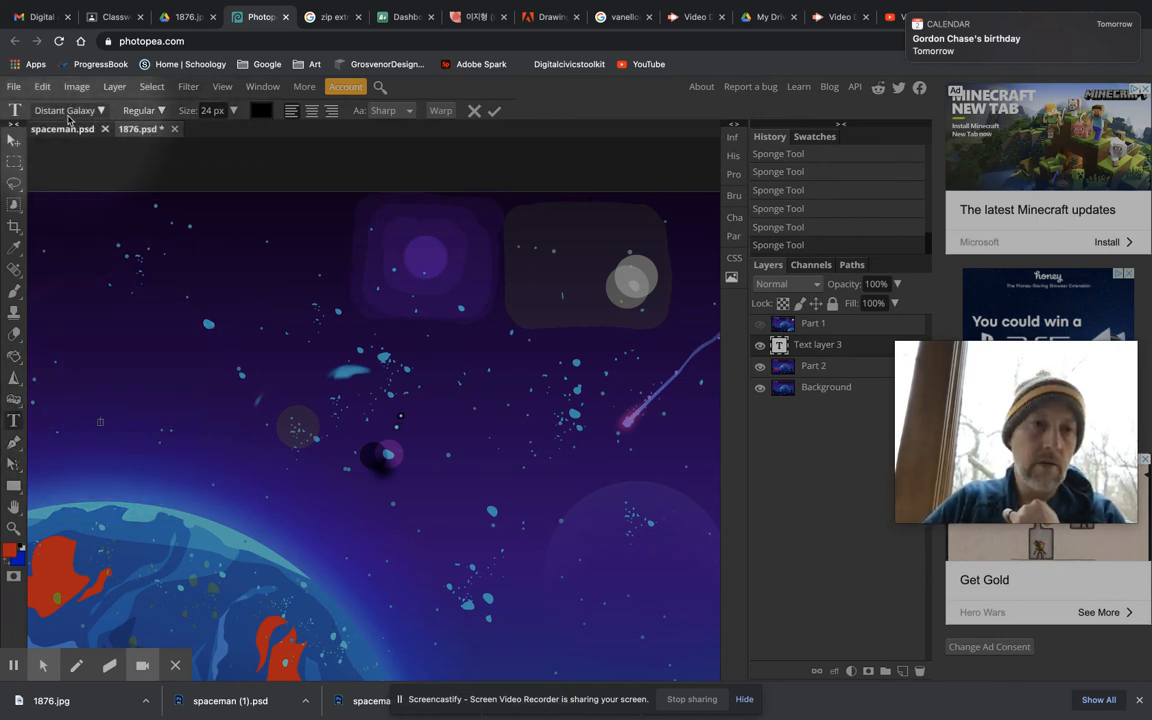
Step: Set the text size to 100 px and sample its colour, 44e0f7, from the light blue rim of the planet
left_click(162, 111)
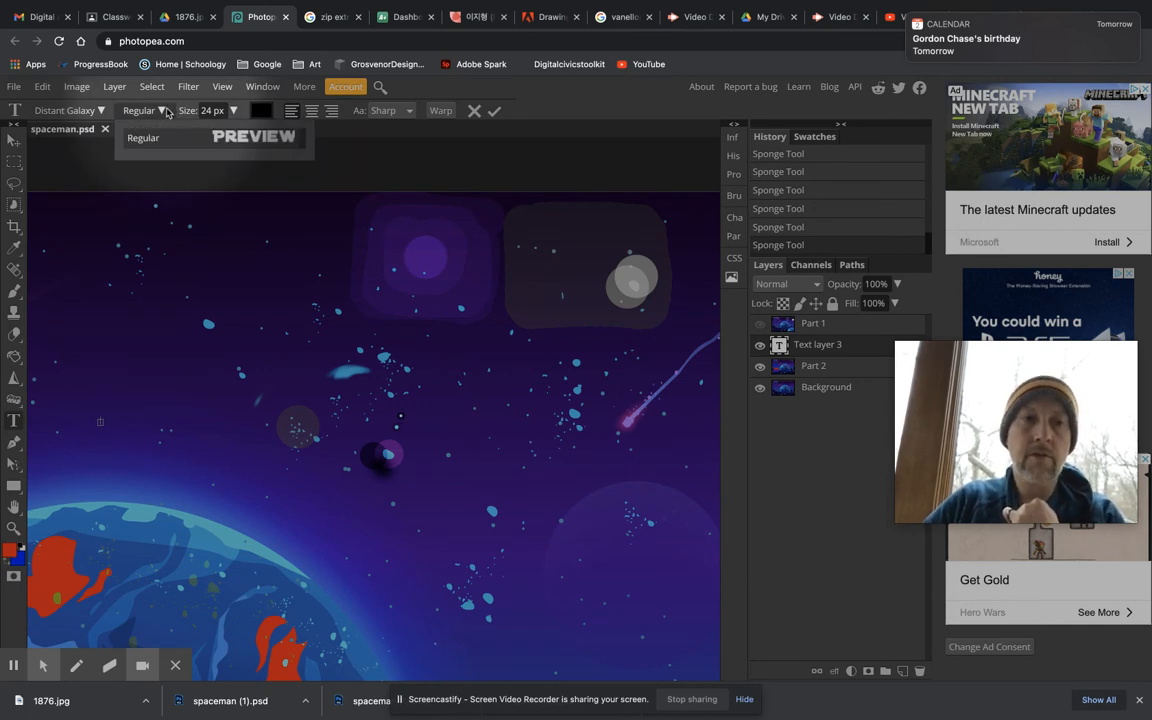
left_click(233, 111)
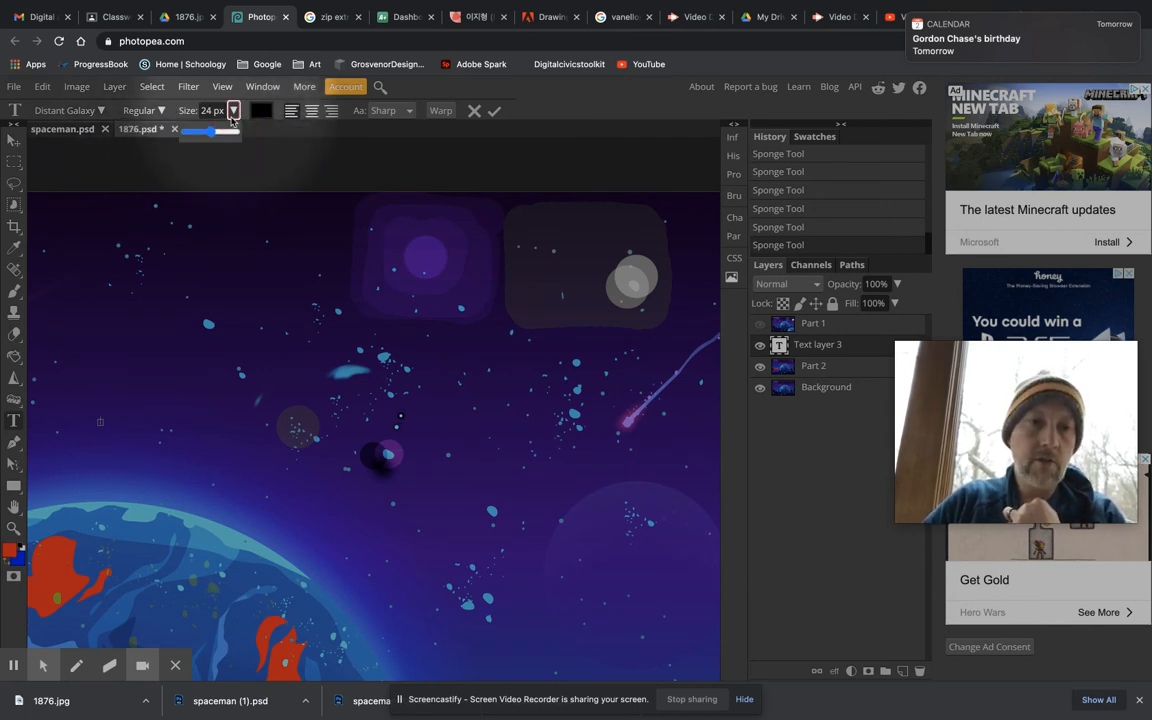
left_click(205, 110)
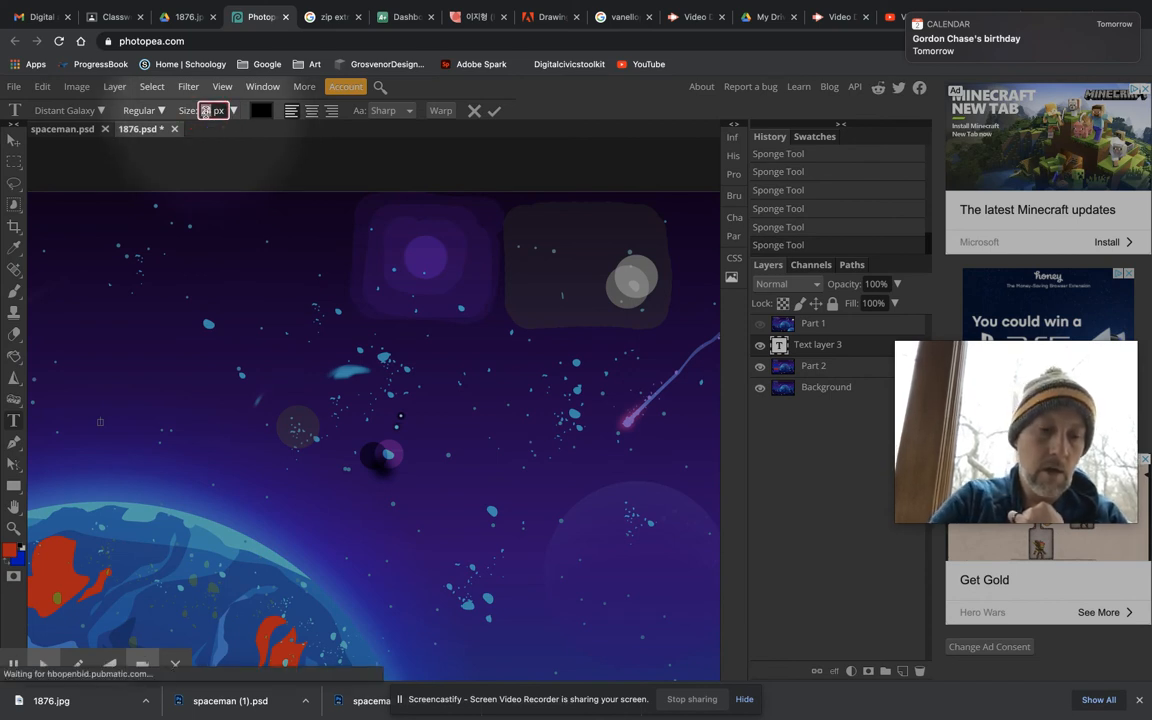
type("100")
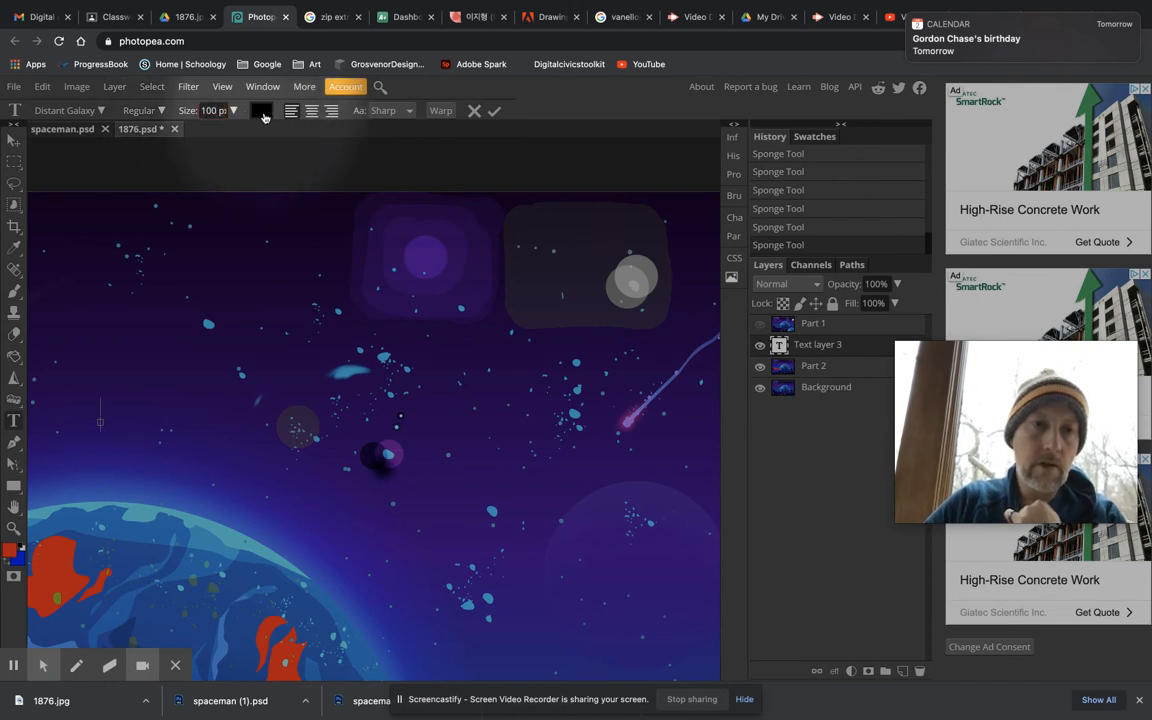
left_click(261, 111)
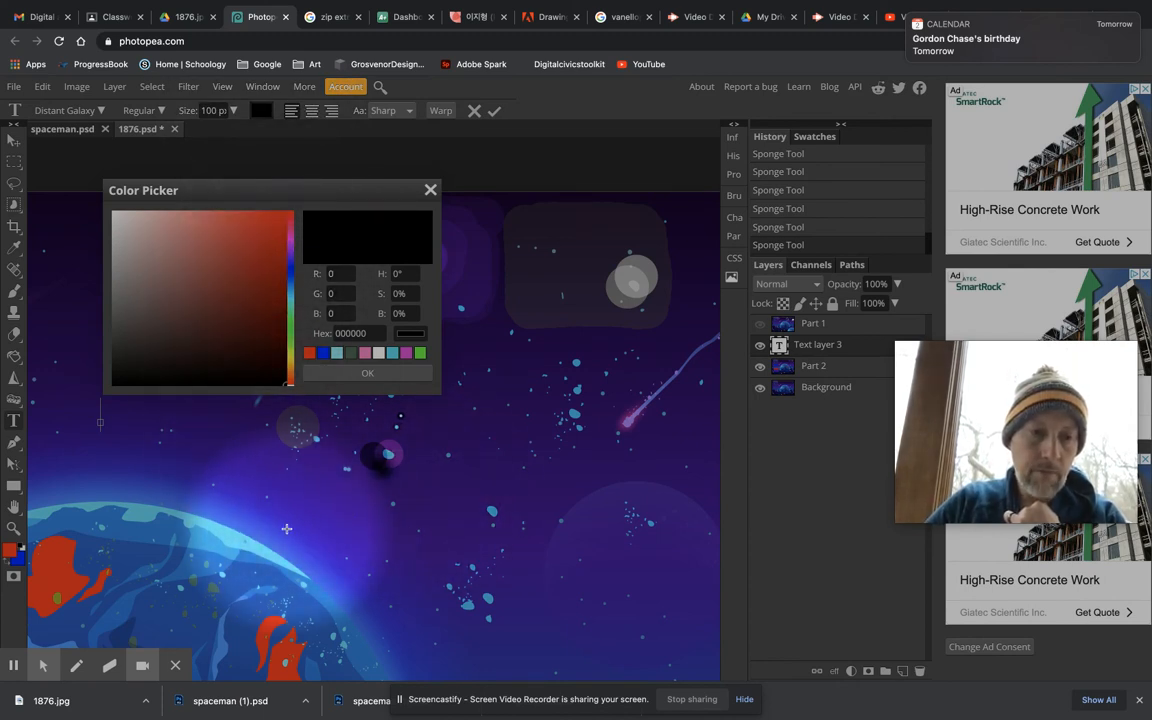
left_click(229, 540)
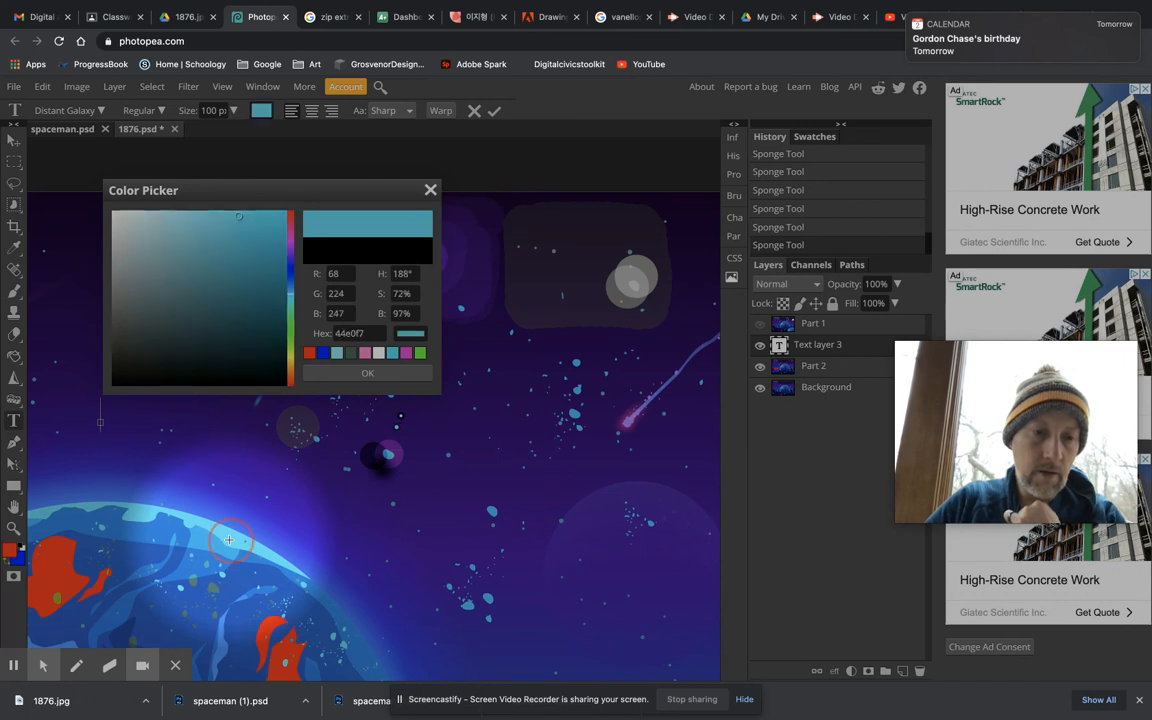
left_click(367, 373)
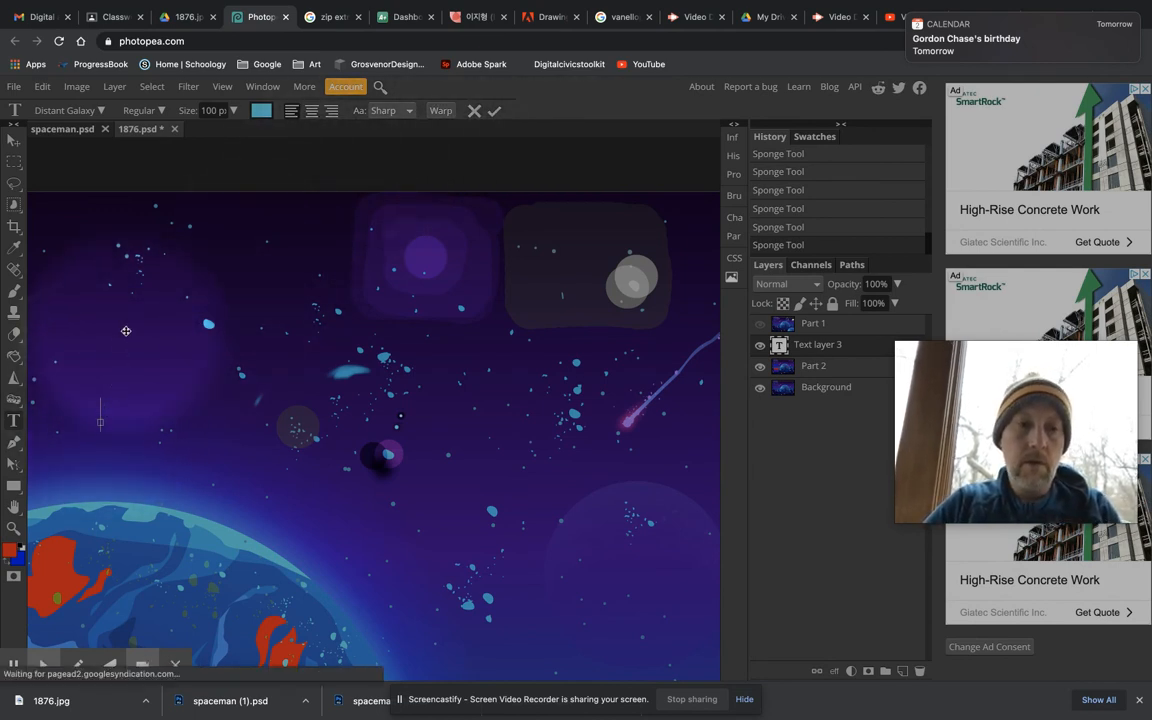
Step: Enter "Photoshop tutorial" as the text and commit the text layer
type("PHOT")
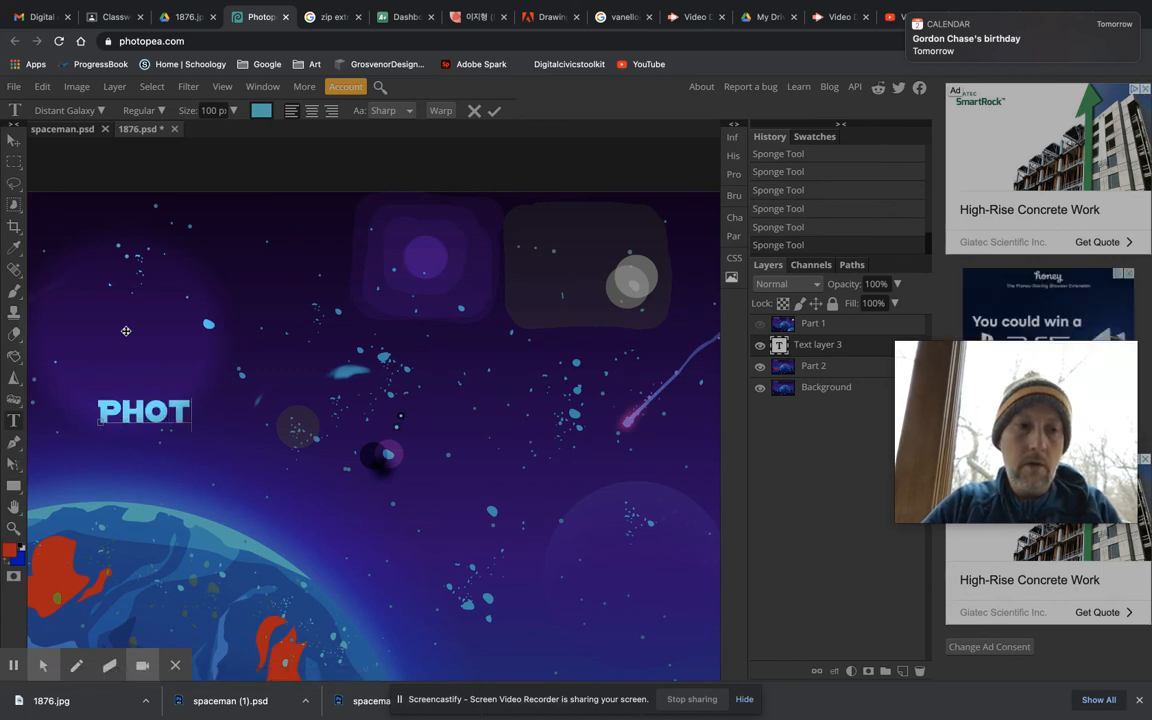
type("OSHOP TUTORIAL")
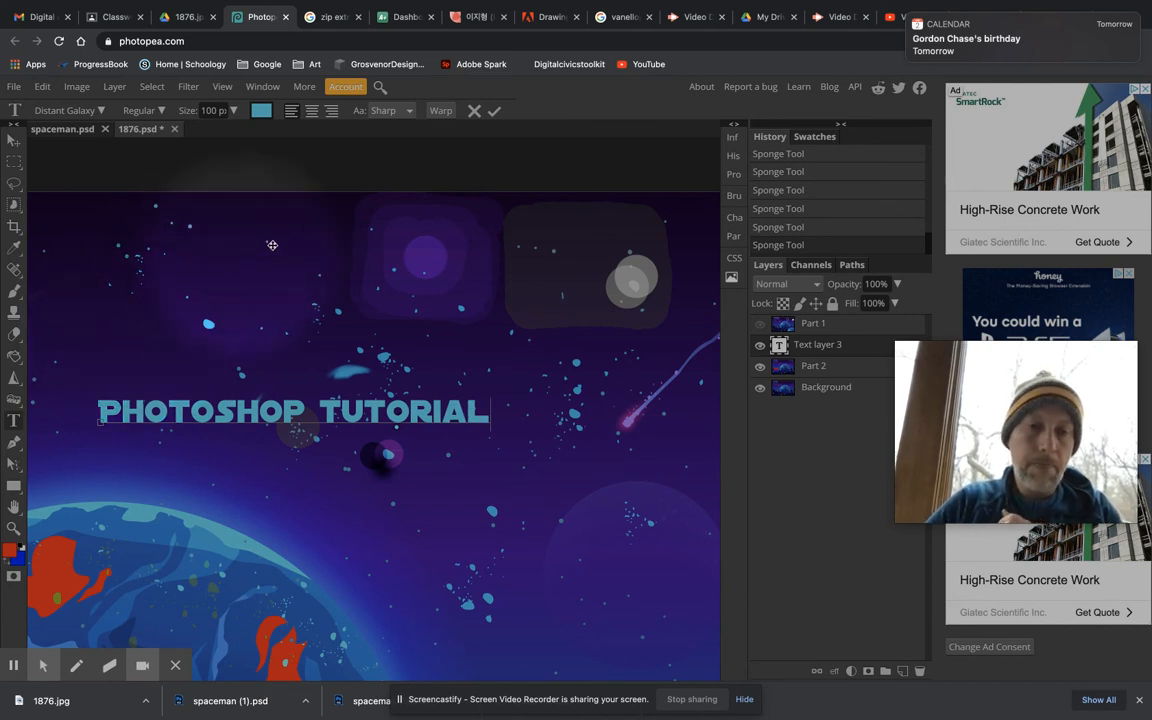
left_click(494, 112)
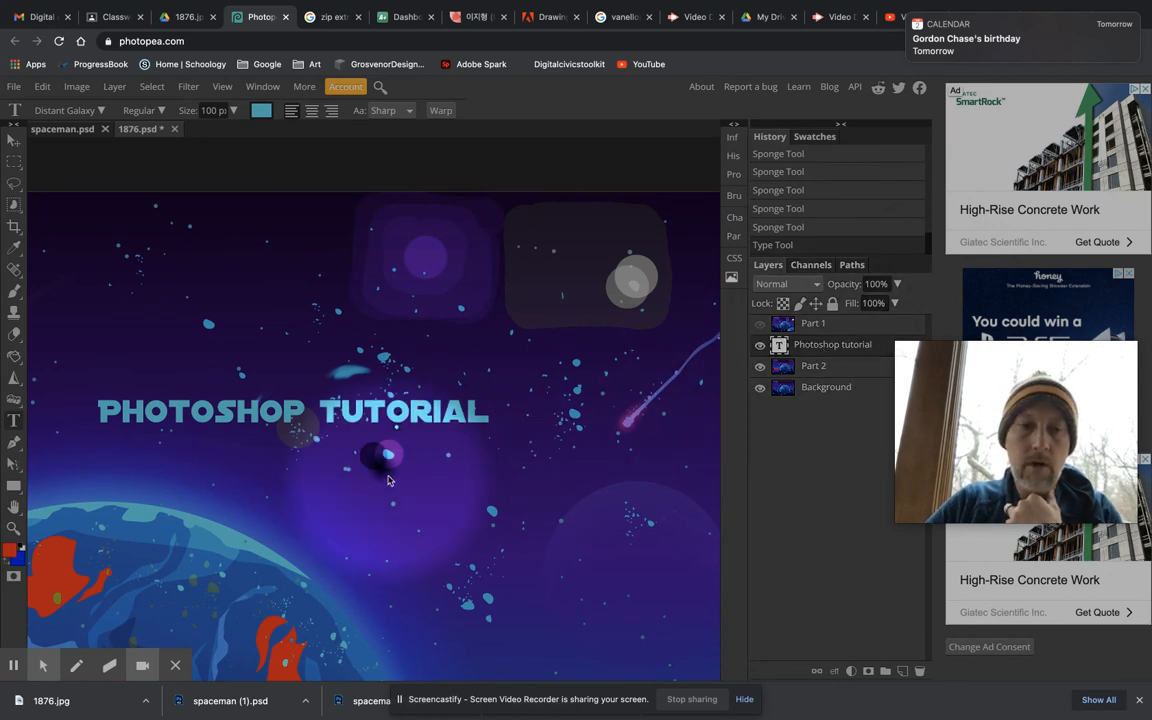
Step: Shift the Photoshop tutorial text slightly left and down in the sky with the Move Tool
scroll(385, 484, "down", 2)
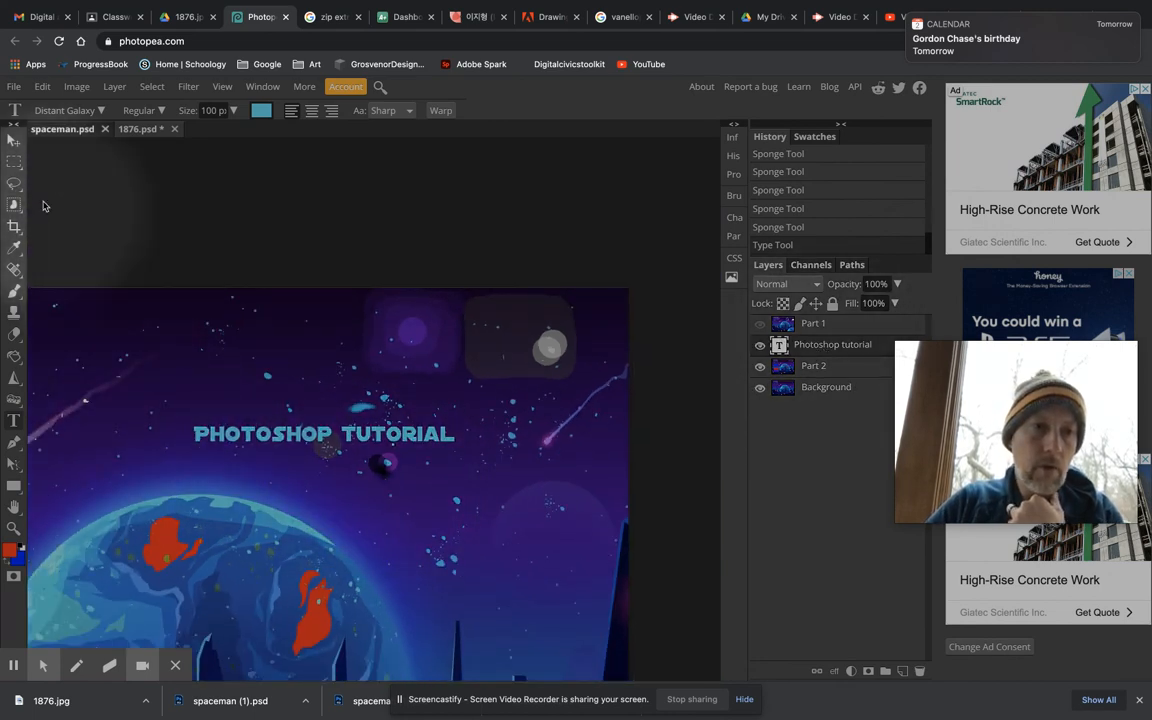
left_click(13, 141)
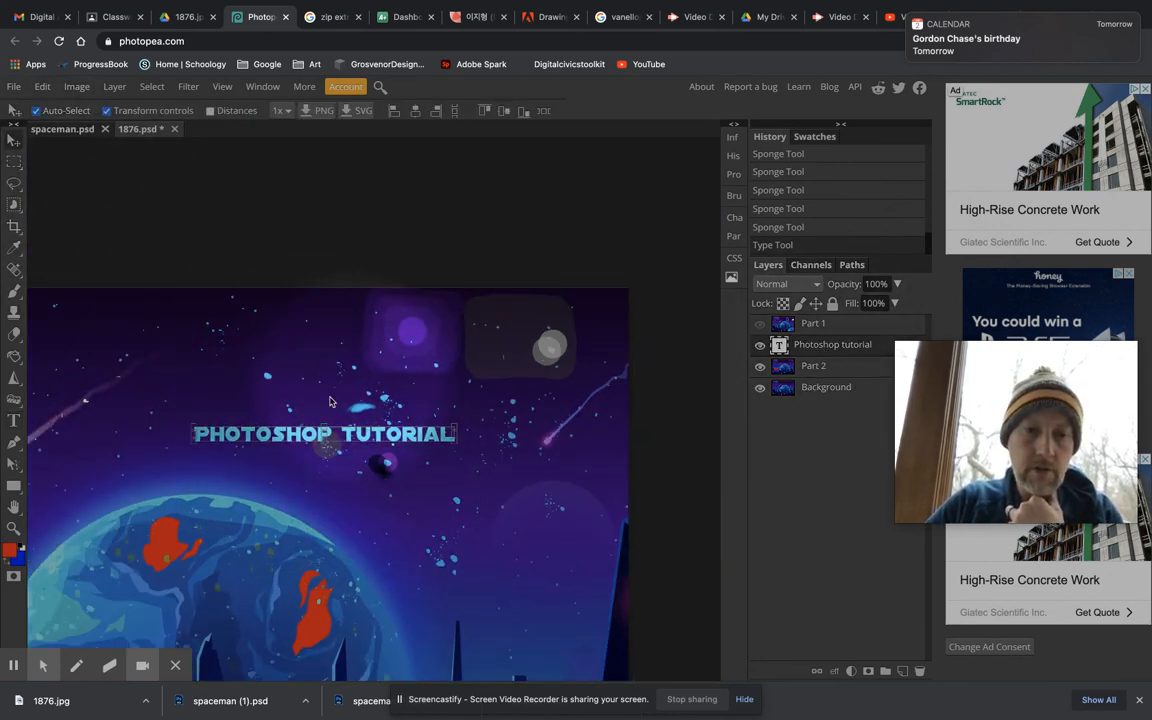
left_click_drag(274, 437, 238, 453)
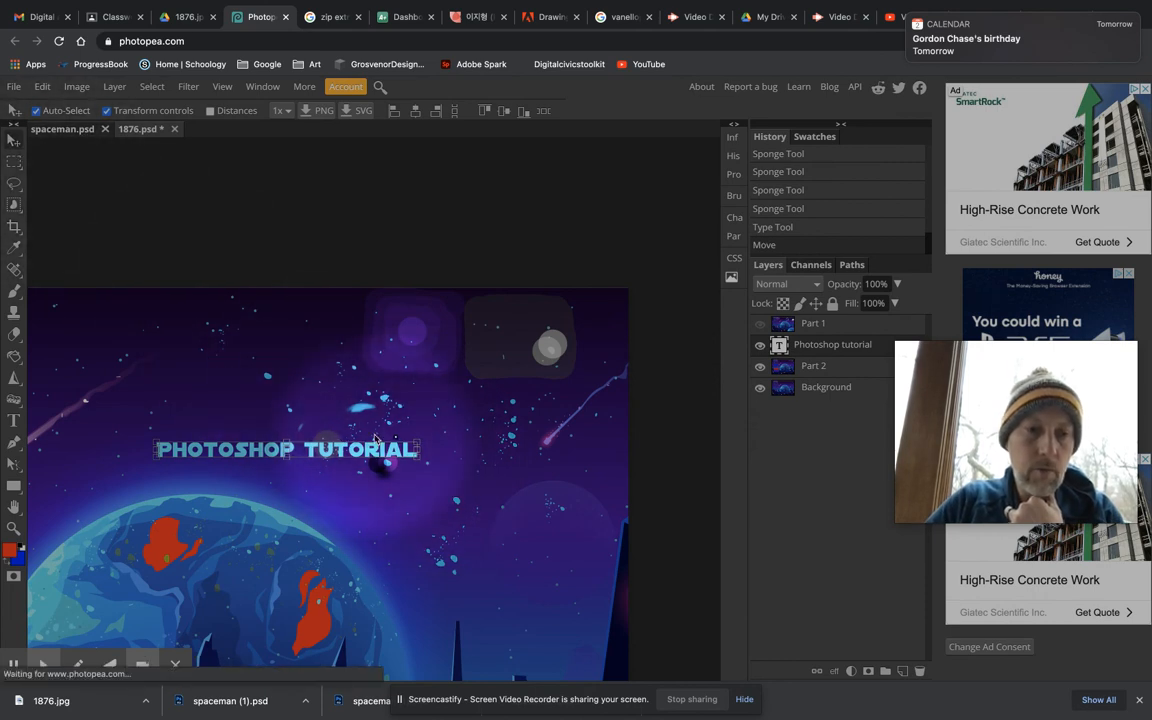
Step: Stretch the title to about 159% width and 717% height, position it over the planet's top edge, and apply the transform
left_click_drag(417, 457, 570, 549)
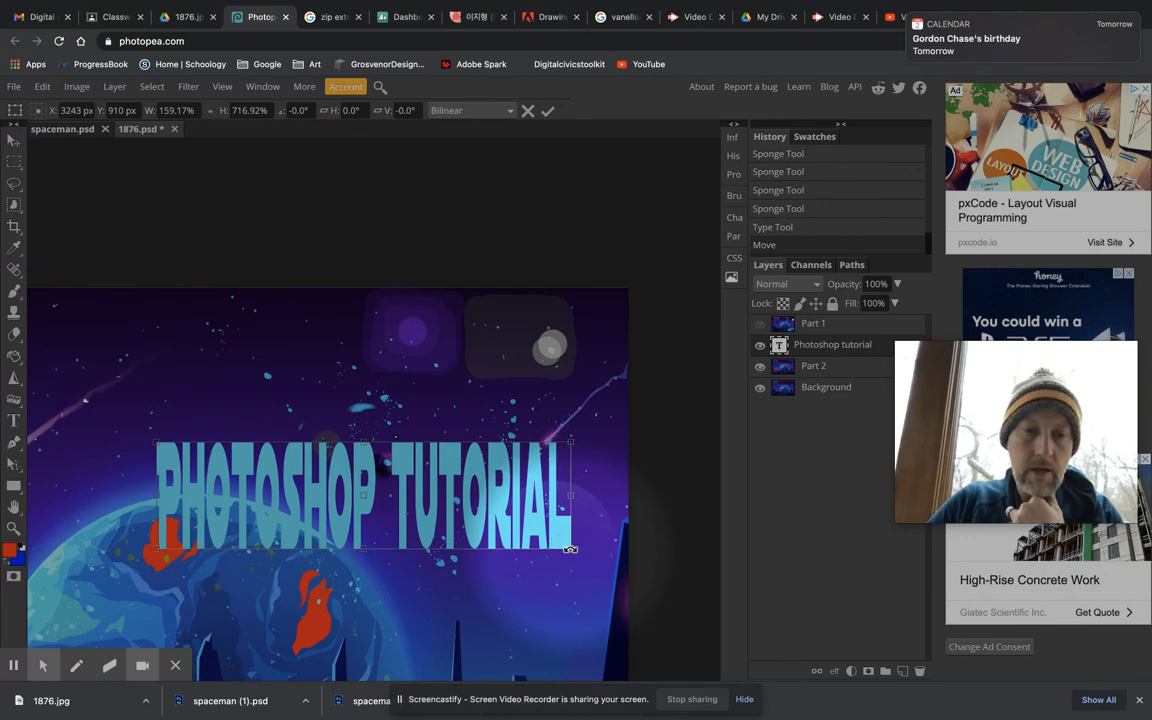
key("super+minus")
key("super+minus")
left_click_drag(427, 388, 391, 380)
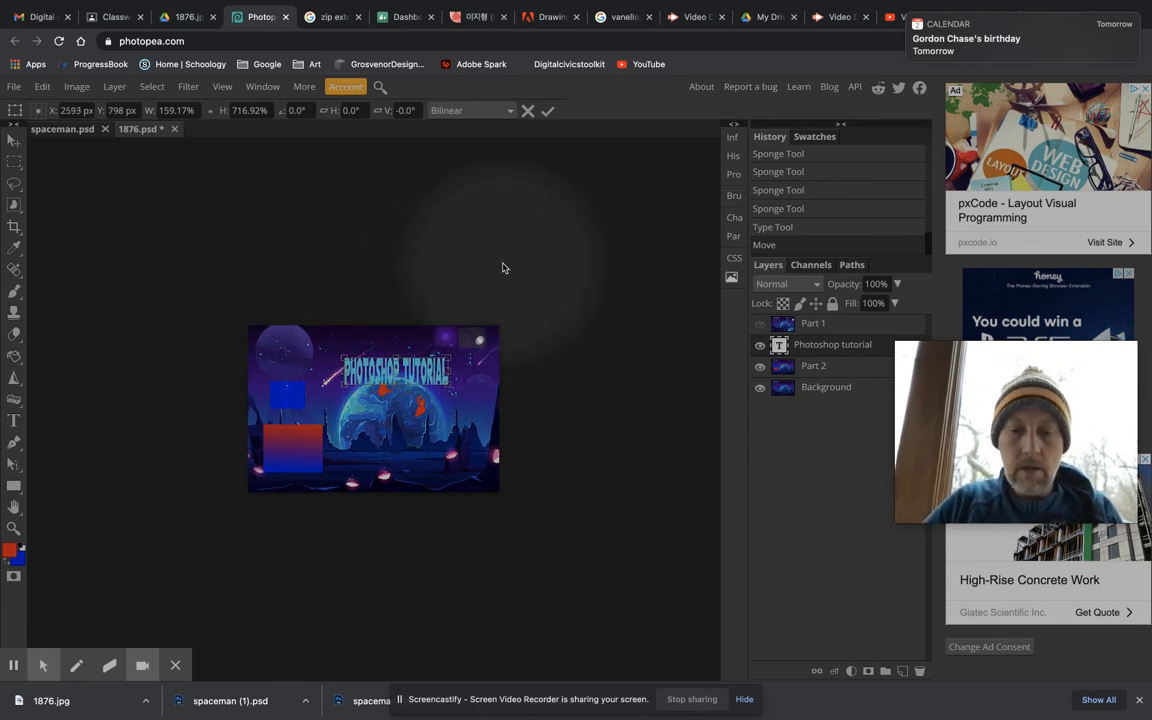
key("ctrl+0")
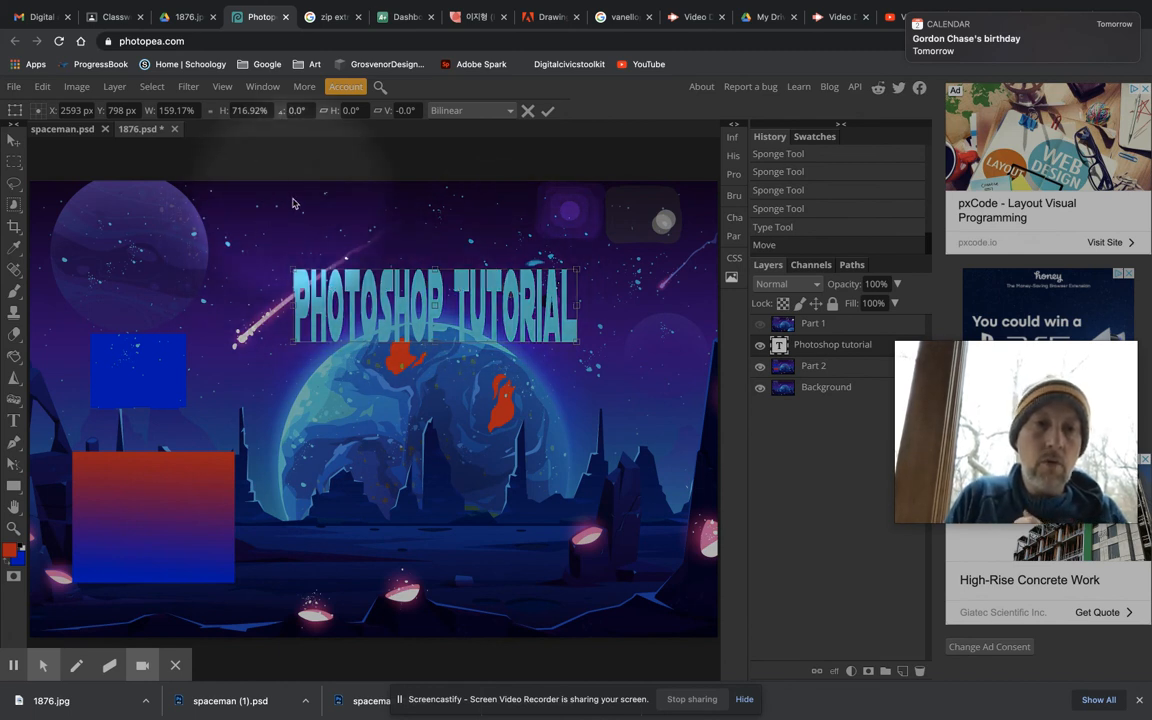
left_click(547, 111)
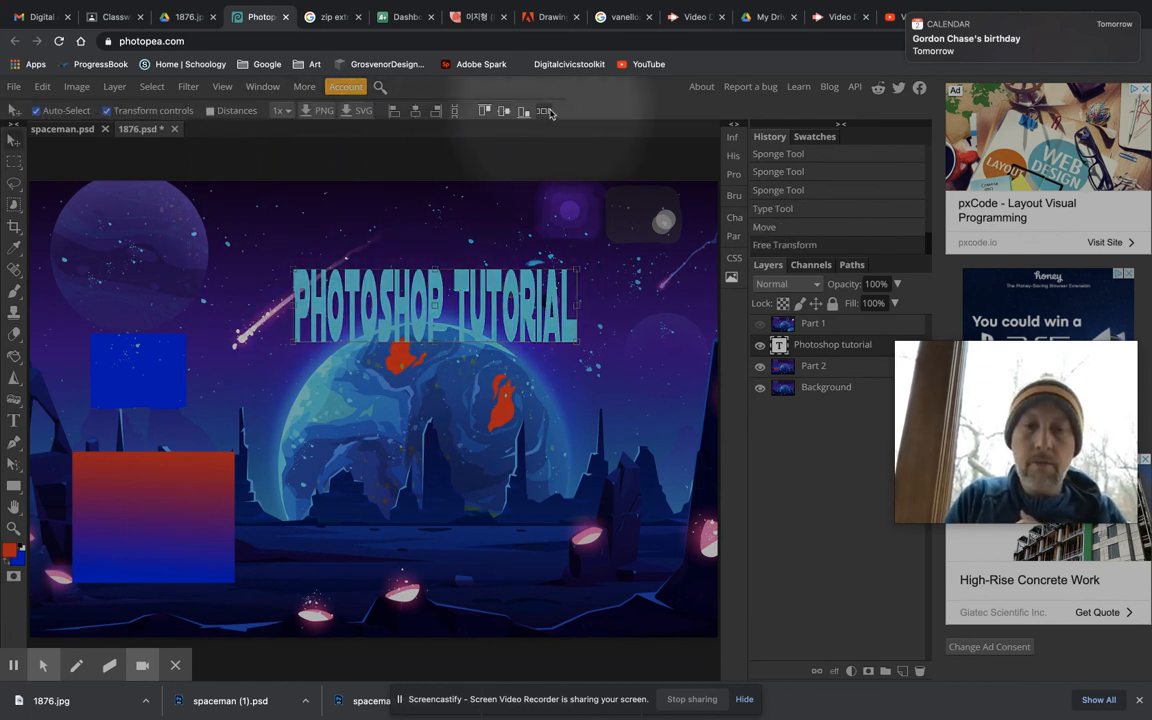